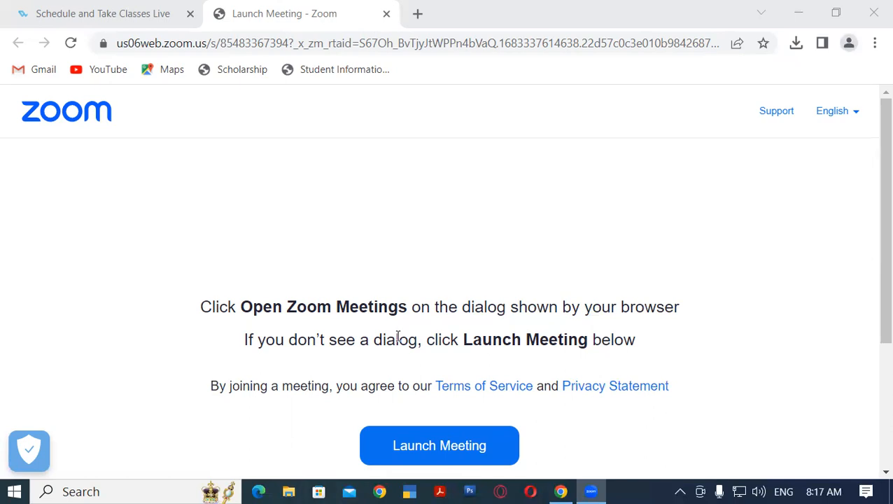
Open the Windows Run dialog
key(super+r)
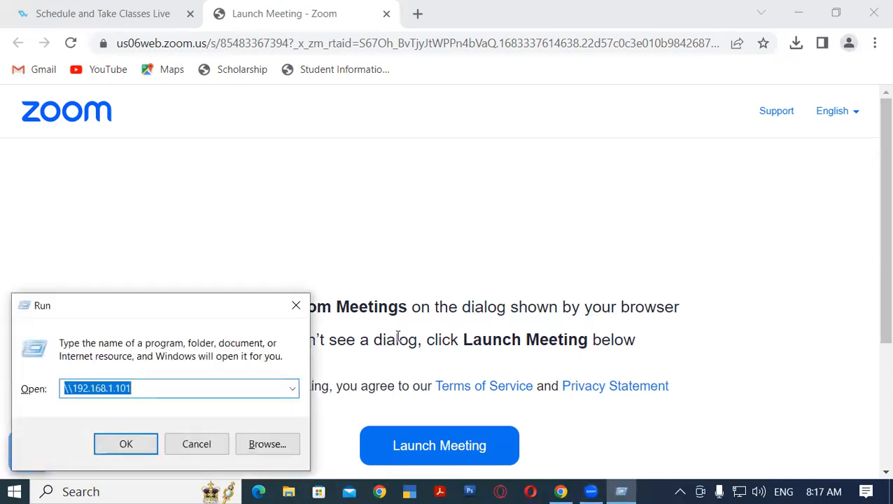
text(n)
key(BackSpace)
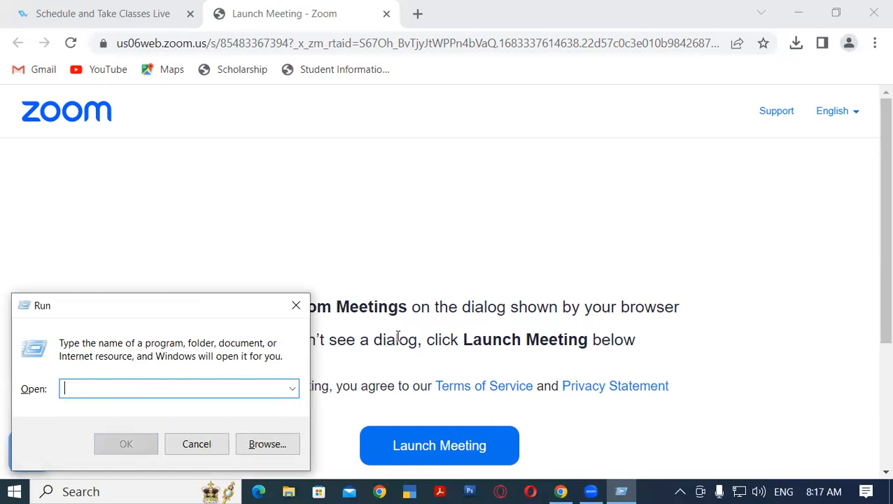
text(ms)
key(Down)
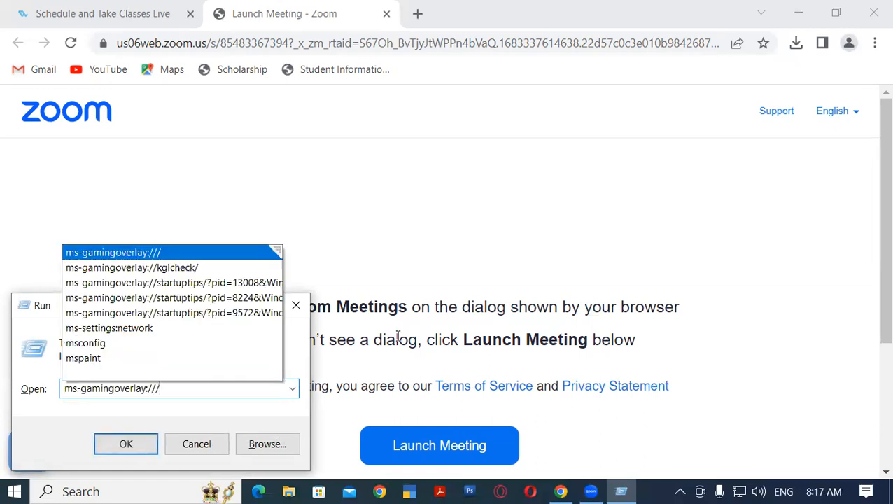
key(Down)
key(BackSpace)
key(BackSpace)
key(BackSpace)
key(BackSpace)
key(BackSpace)
key(BackSpace)
key(BackSpace)
key(BackSpace)
key(BackSpace)
key(BackSpace)
key(BackSpace)
key(BackSpace)
key(BackSpace)
key(BackSpace)
key(BackSpace)
key(BackSpace)
key(BackSpace)
key(BackSpace)
key(BackSpace)
key(BackSpace)
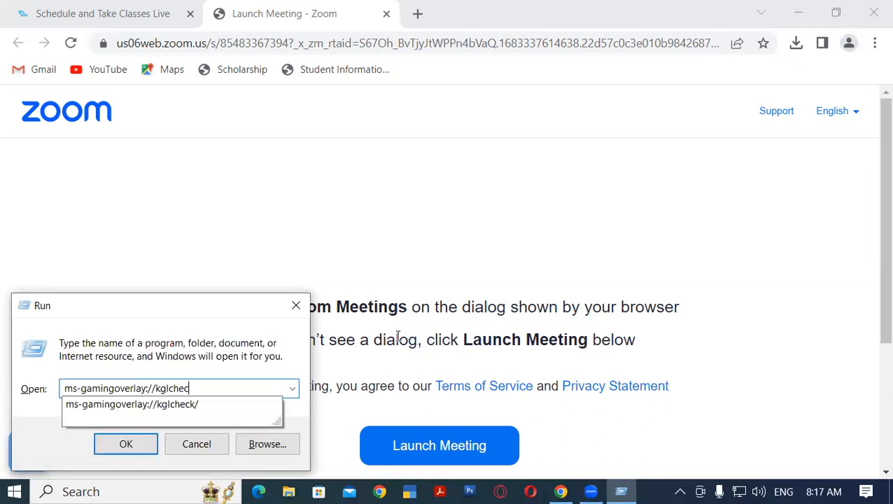
Launch Excel by running the command excel and create a blank workbook
text(ex)
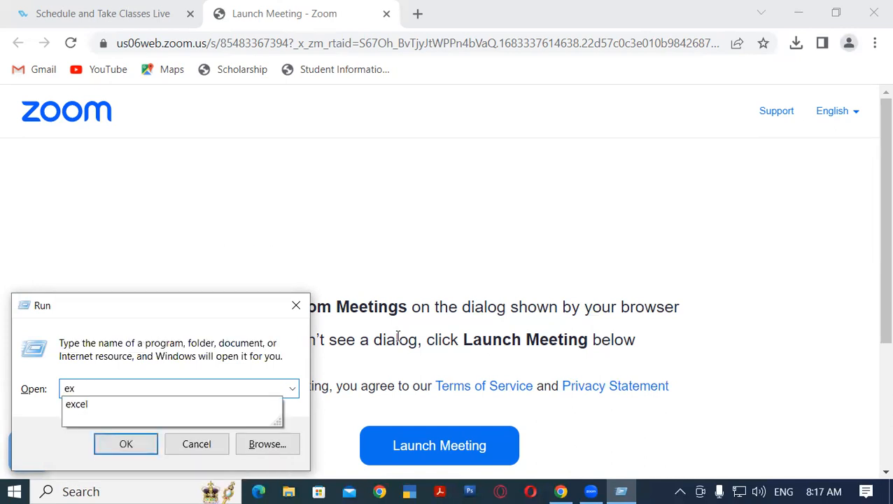
key(Down)
key(Return)
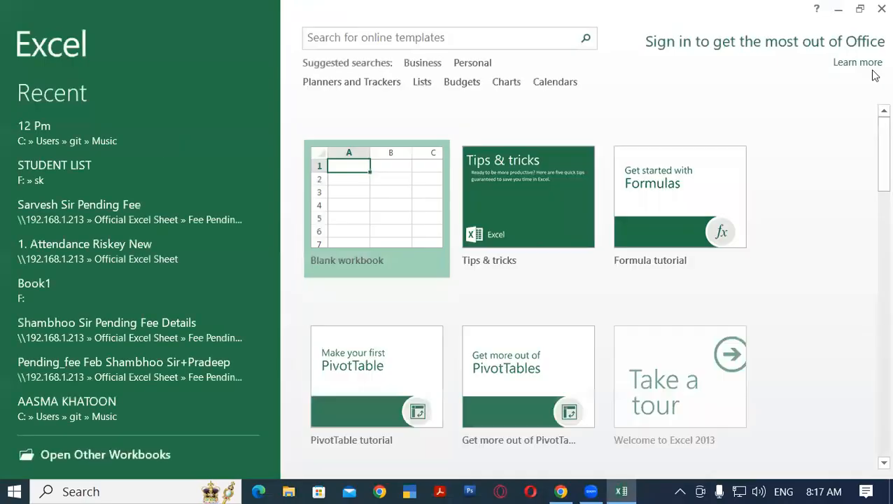
click(391, 195)
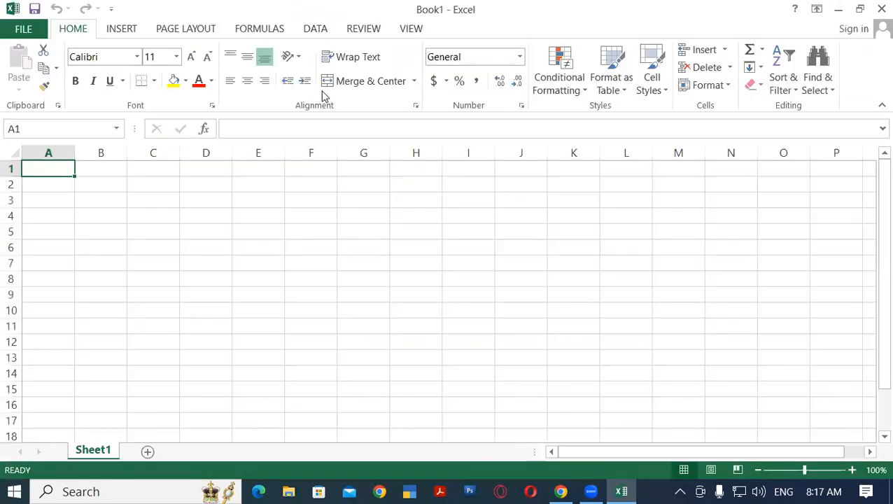
Merge and center the range D1:L2 for the sheet's title
click(224, 200)
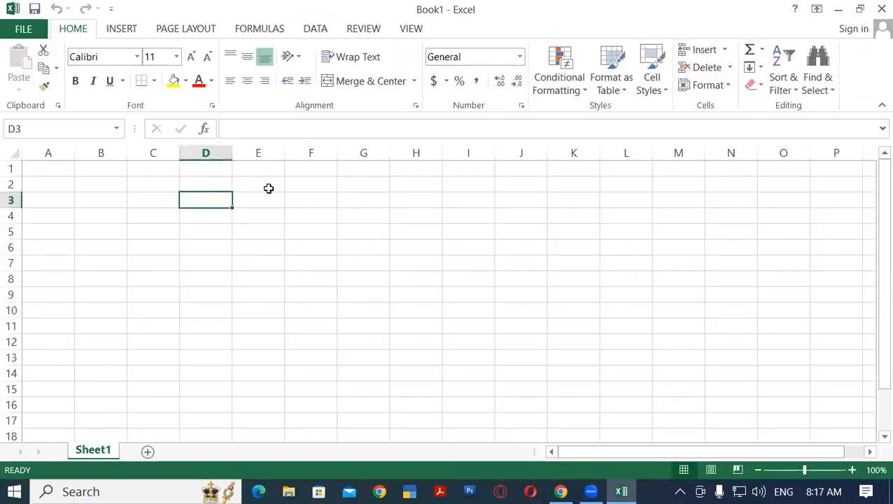
click(438, 180)
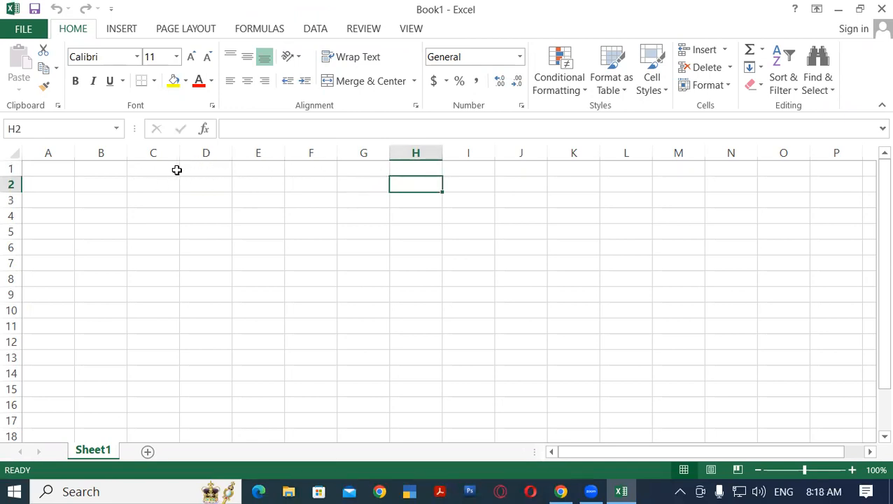
click(226, 173)
drag(227, 174, 627, 180)
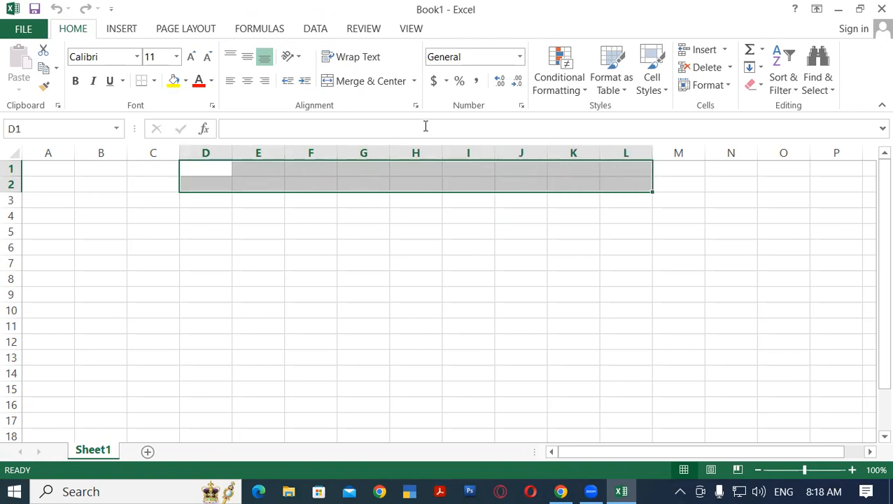
click(360, 81)
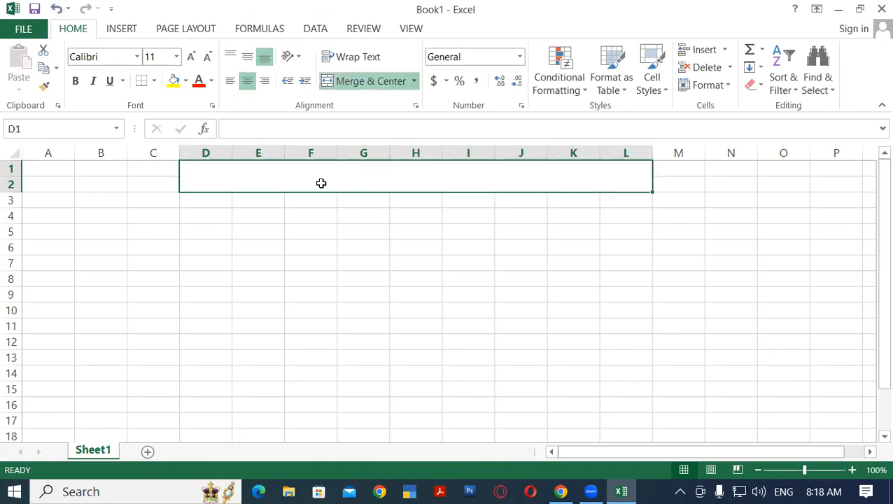
Enter the title "Gayatri Institute of Technology" in the merged cell D1:L2
text(Ga)
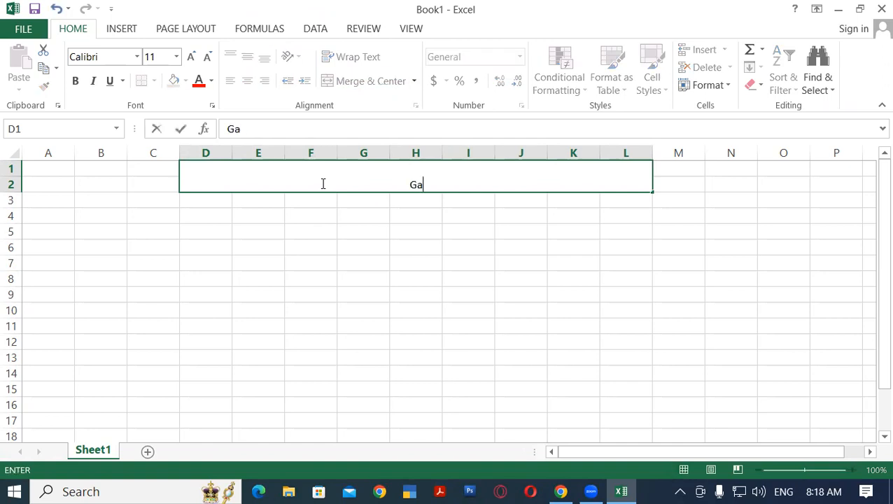
text(yatri In)
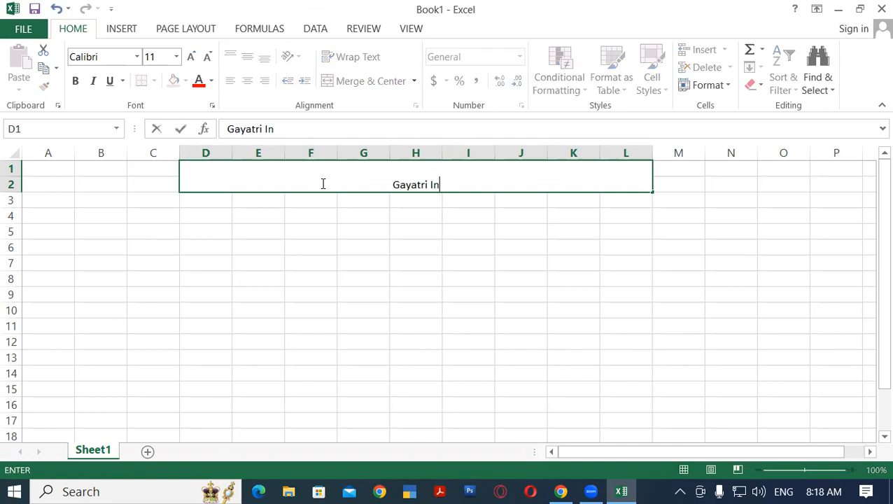
text(stitute of T)
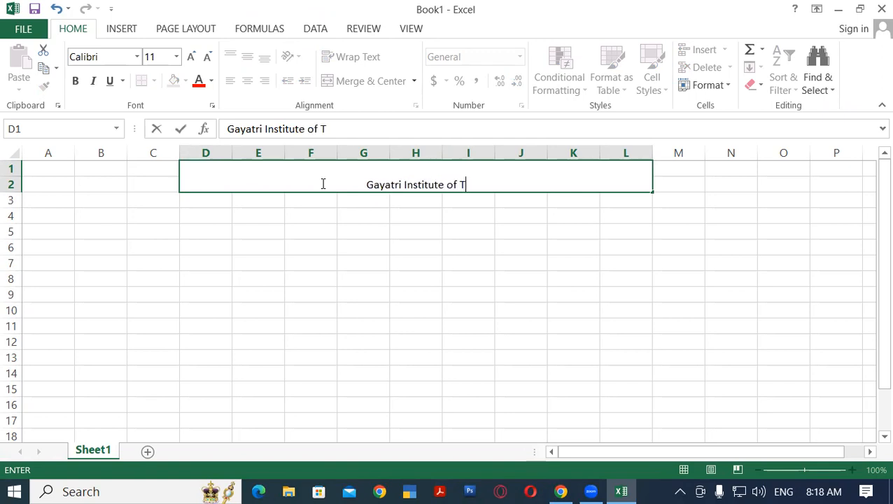
text(echnology)
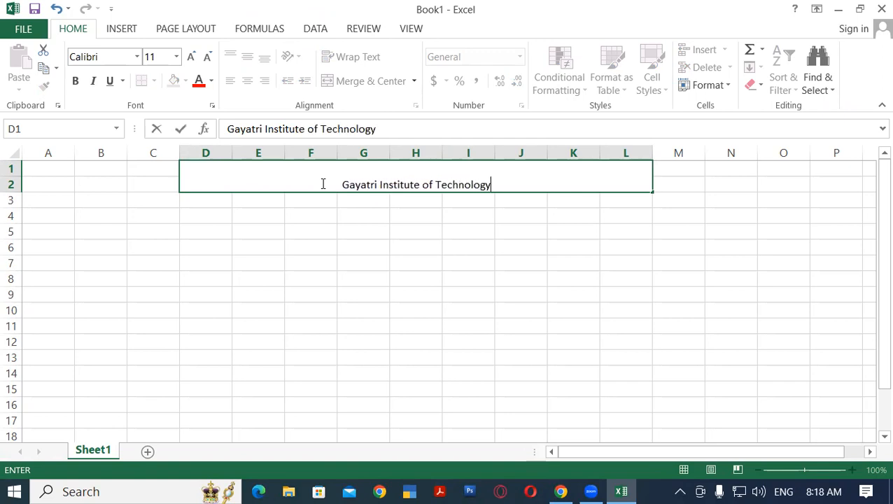
click(394, 275)
Enlarge the institute title to font size 20 and make it bold
click(355, 184)
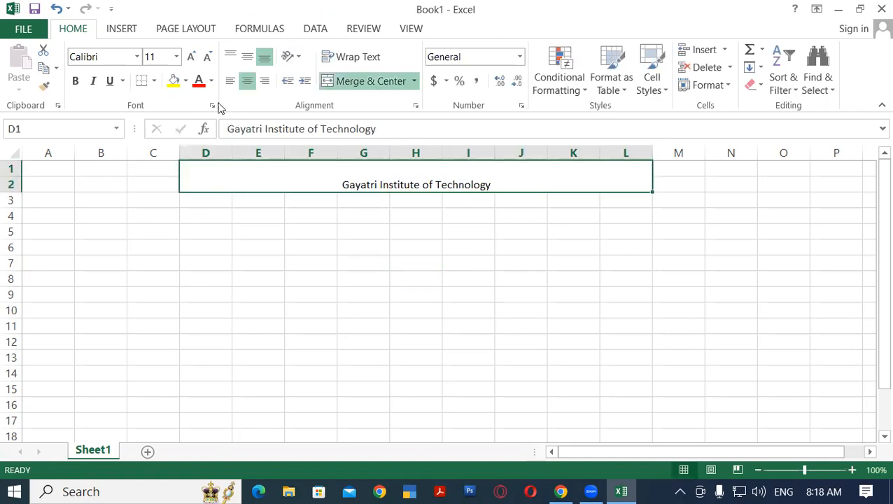
click(196, 69)
click(195, 69)
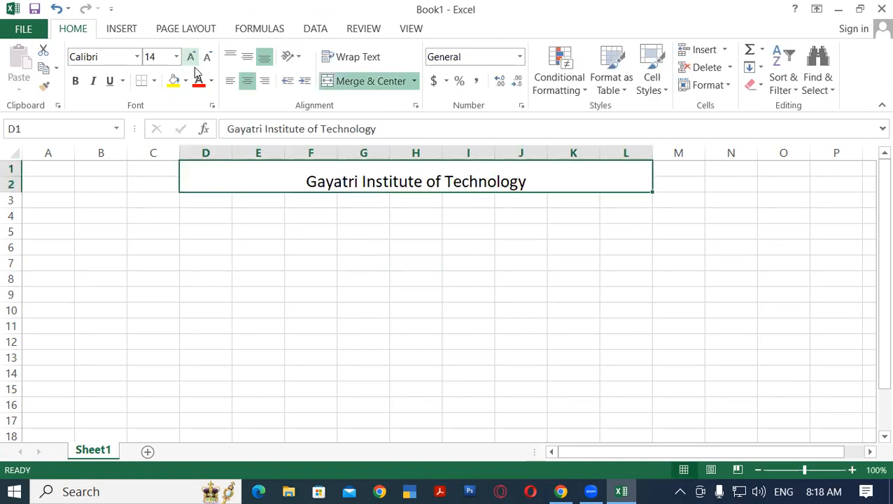
click(195, 69)
click(195, 69)
click(195, 68)
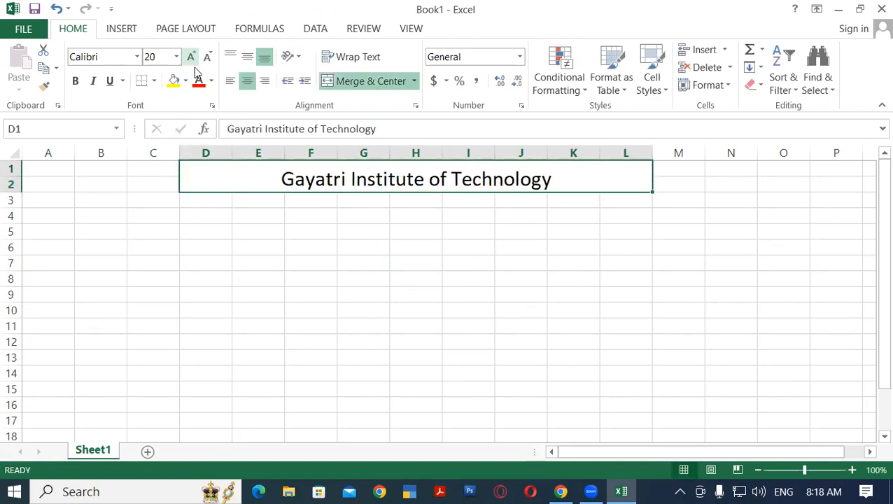
click(75, 81)
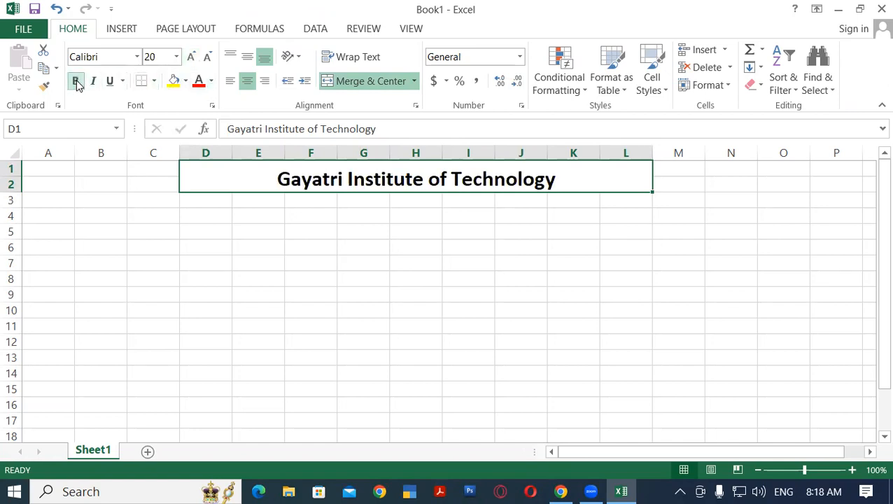
Give the institute title a white font color and a black cell fill
click(198, 81)
click(211, 82)
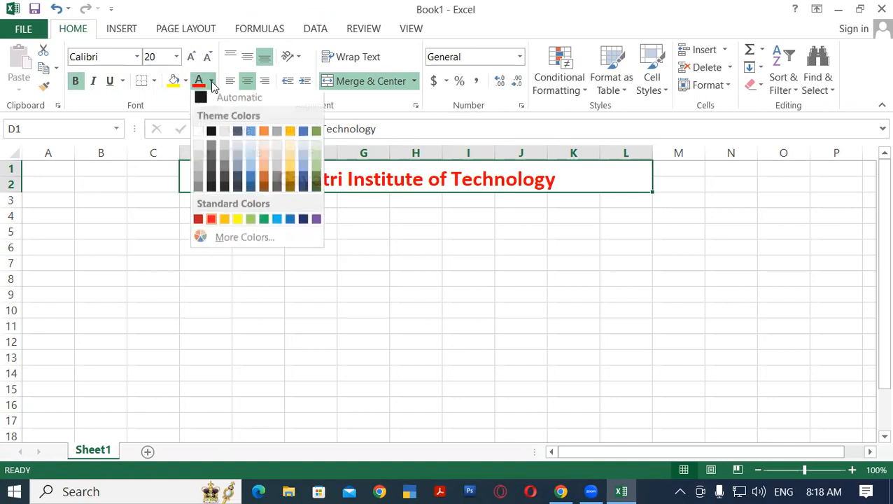
click(198, 134)
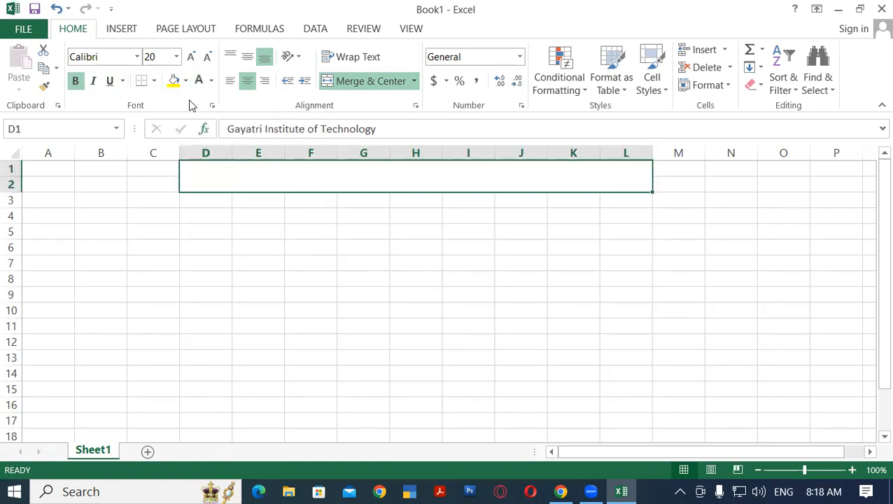
click(186, 81)
click(186, 116)
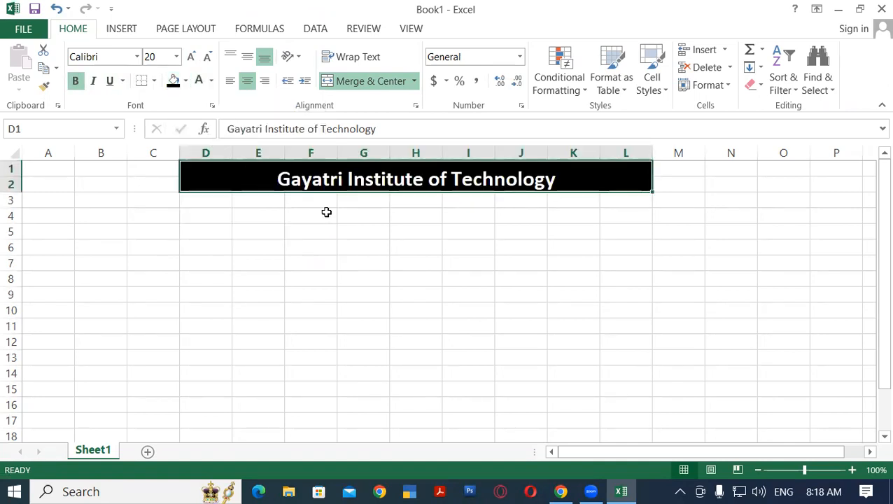
click(475, 232)
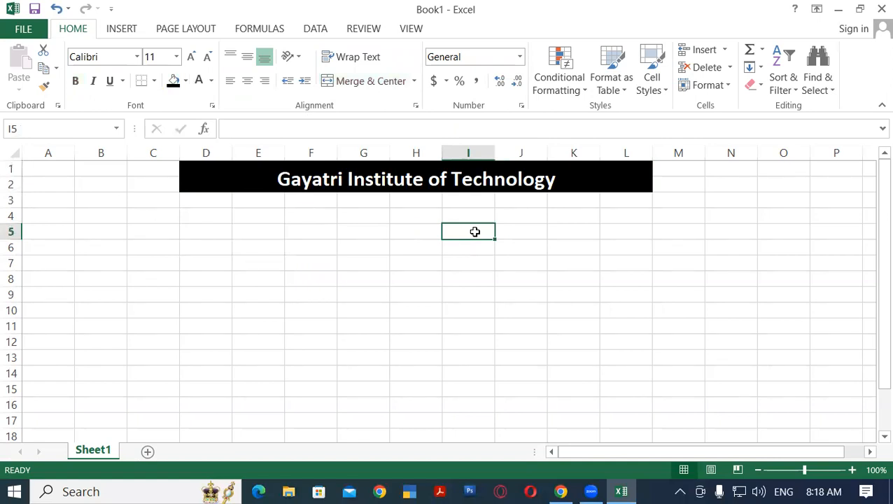
Merge and center the range F3:I4 directly below the institute title
click(342, 220)
click(309, 199)
drag(309, 199, 478, 214)
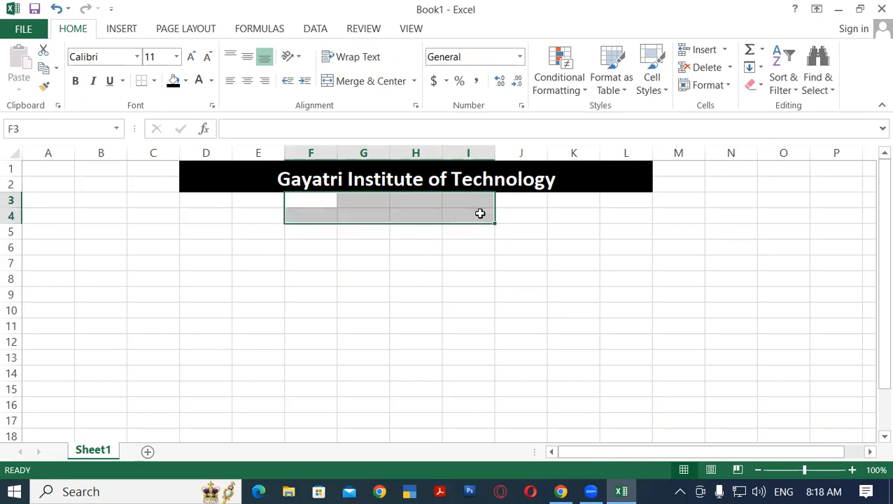
click(369, 84)
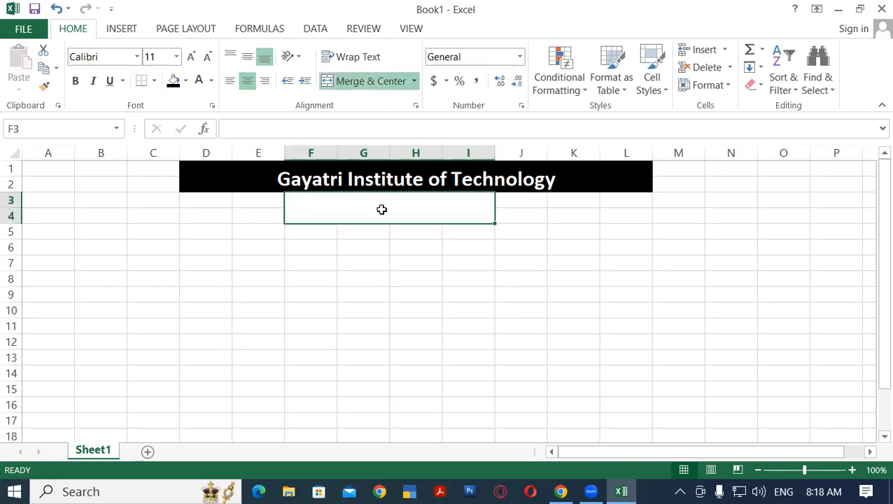
Enter the subtitle "Attendance Sheet" in the merged cell F3:I4
text(A)
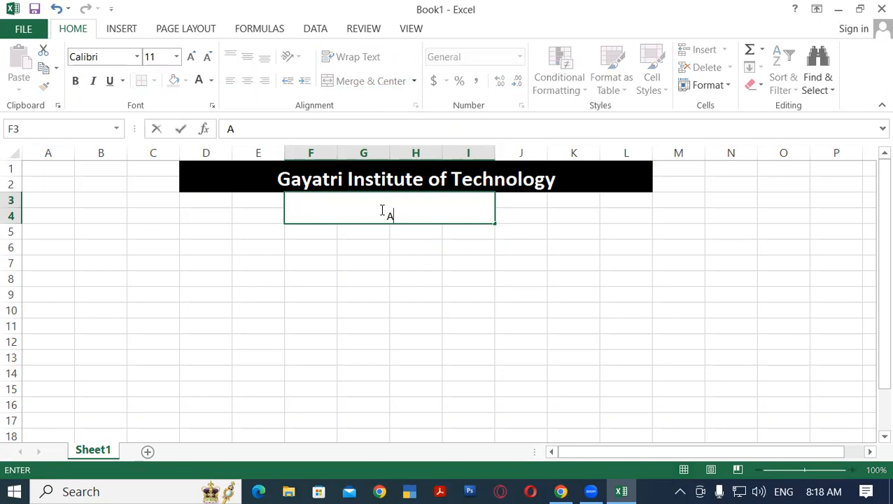
text(ttendance Sheet)
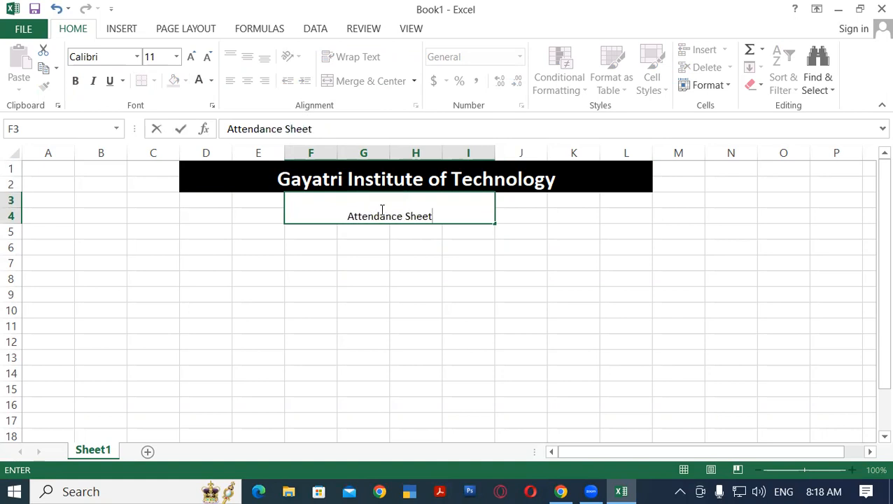
click(429, 260)
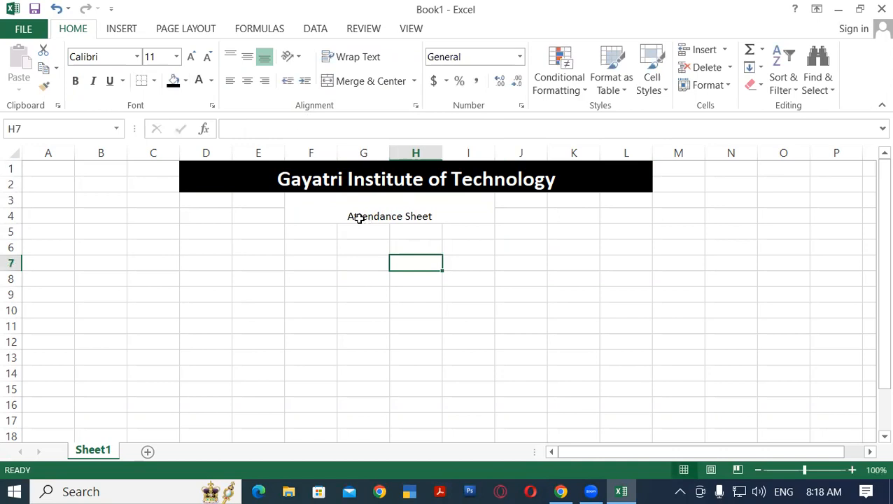
Enlarge the "Attendance Sheet" subtitle to font size 18
click(405, 207)
click(190, 57)
click(190, 57)
click(191, 57)
click(190, 56)
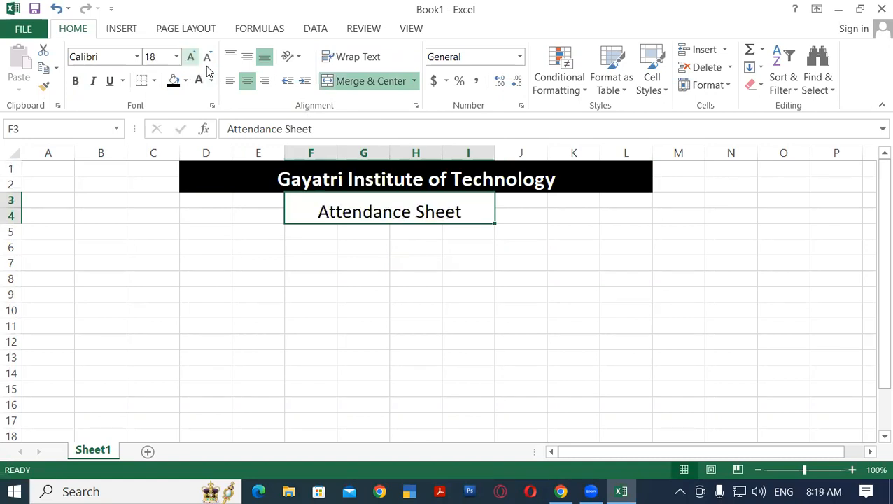
click(416, 293)
Apply a black fill and a white font color to the "Attendance Sheet" subtitle
click(372, 201)
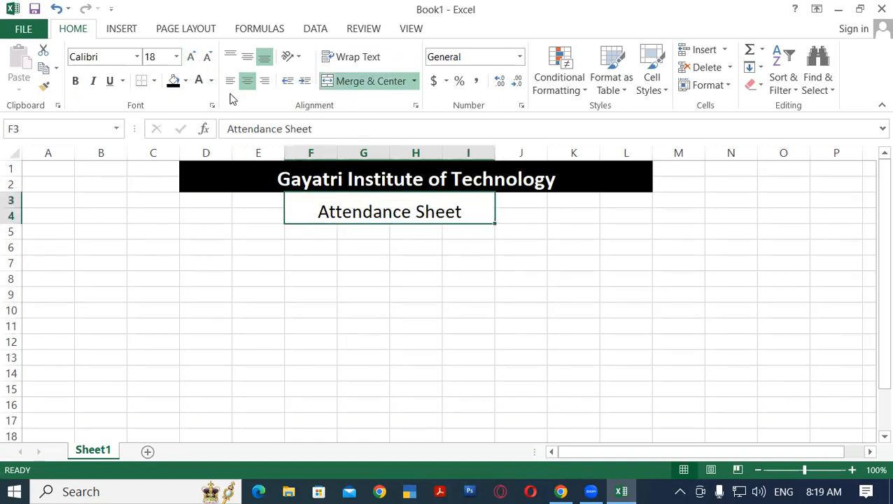
click(173, 80)
click(198, 79)
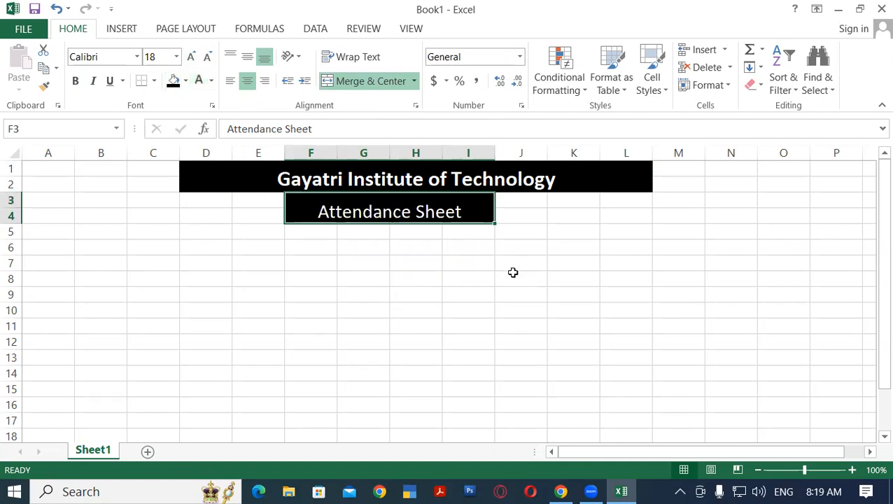
click(578, 278)
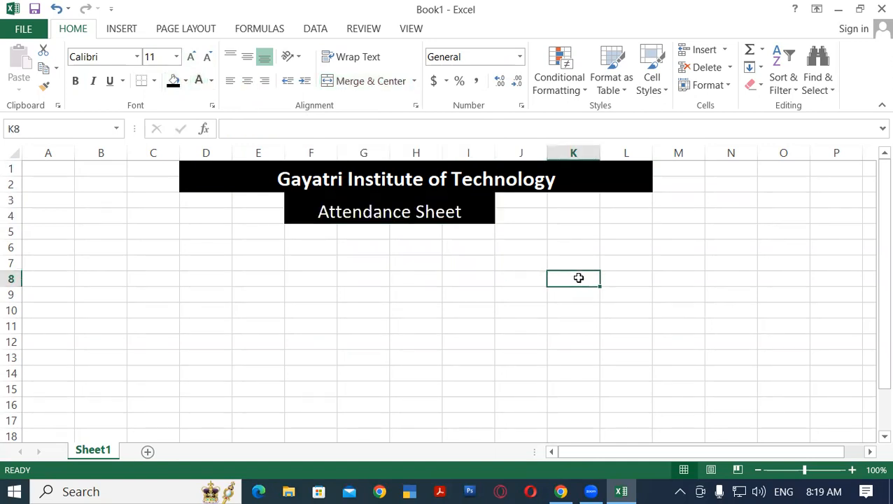
Enter the column headers "Reg.No" in cell C5 and "Student Name" in cell D5
click(147, 231)
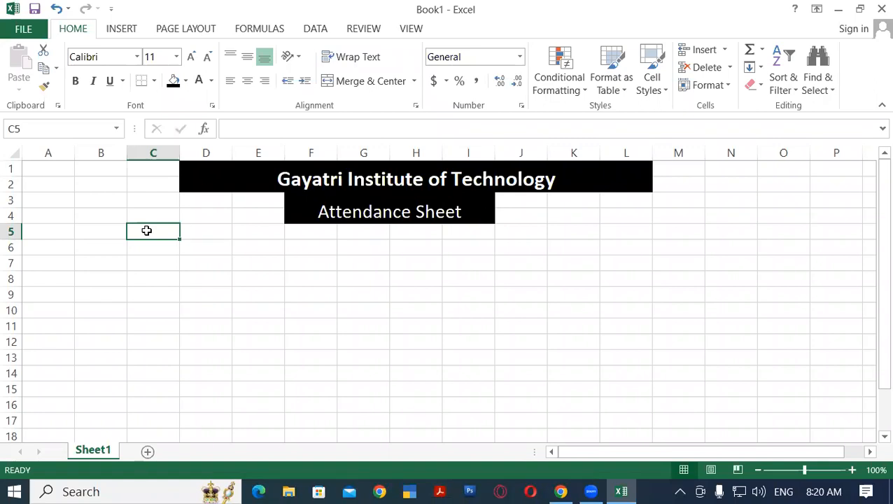
text(Reg)
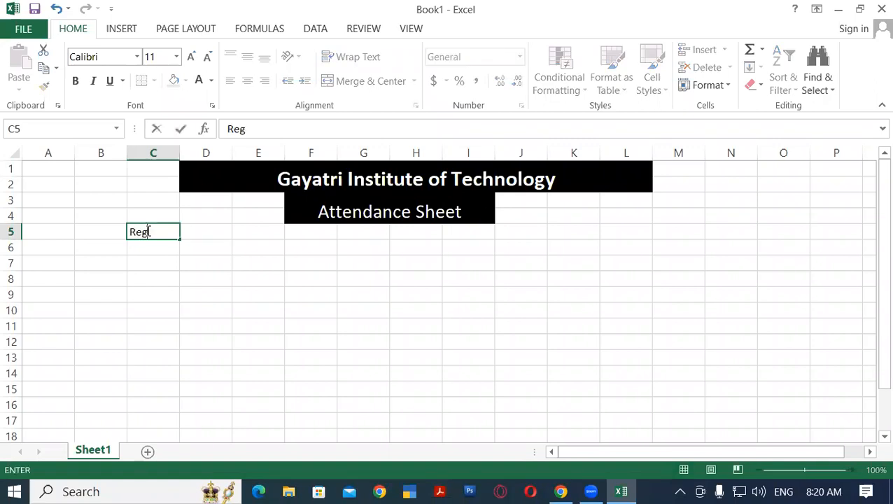
text(.No)
key(Tab)
text(S)
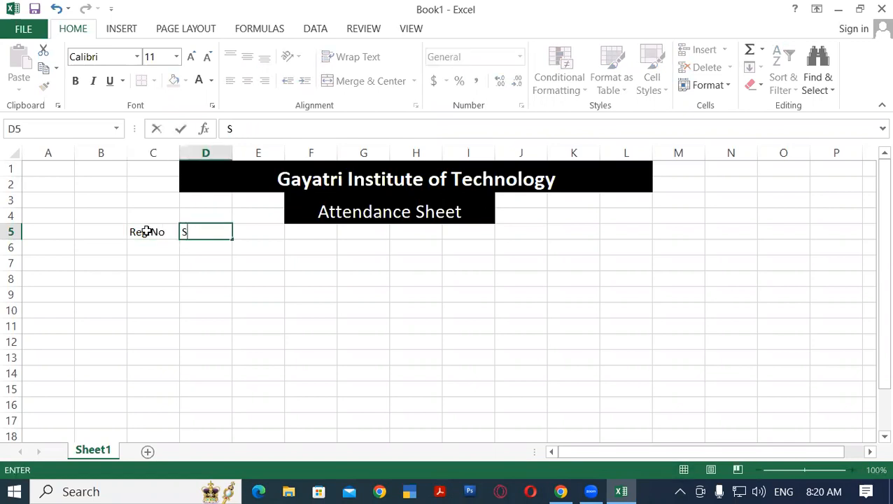
text(tudent Name)
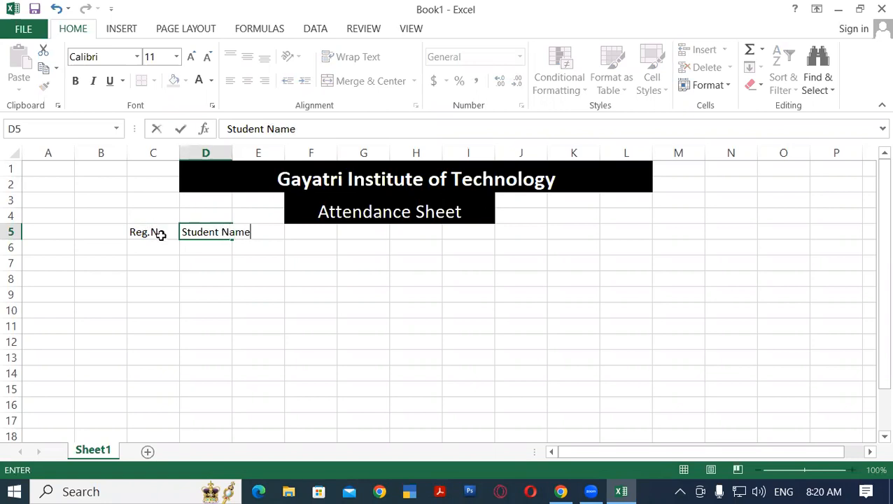
click(317, 265)
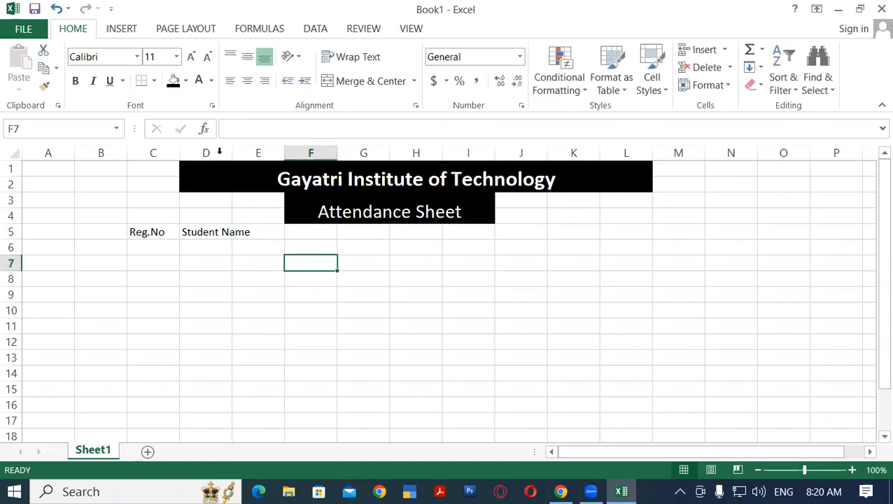
Widen column D so the "Student Name" header fits within its cell
drag(232, 150, 266, 150)
click(266, 248)
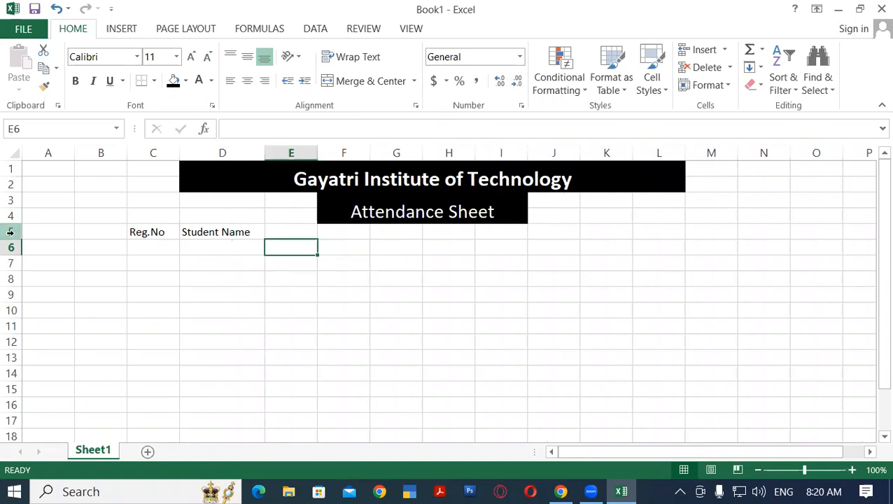
click(158, 231)
click(225, 232)
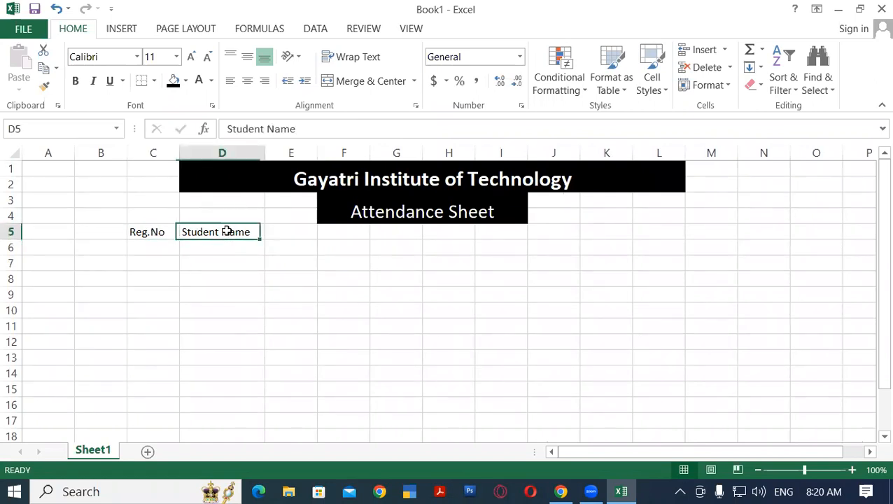
click(284, 231)
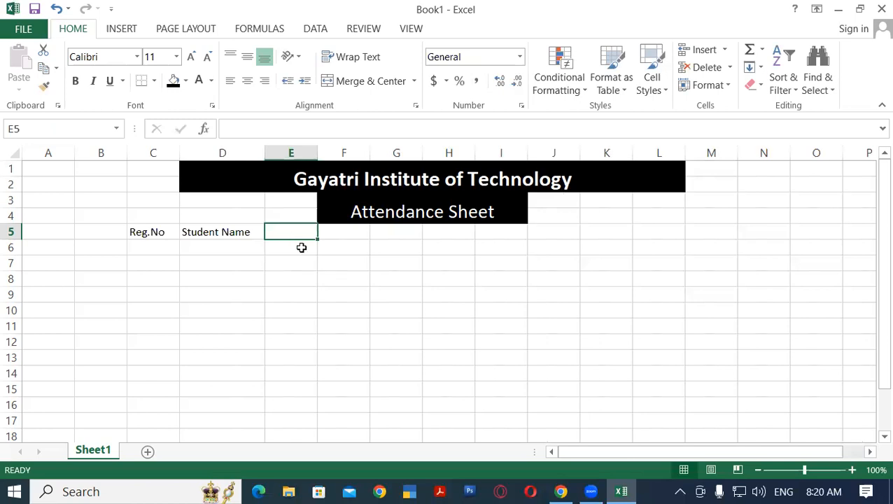
Insert one blank row above the row holding the "Reg.No" and "Student Name" headers
click(10, 231)
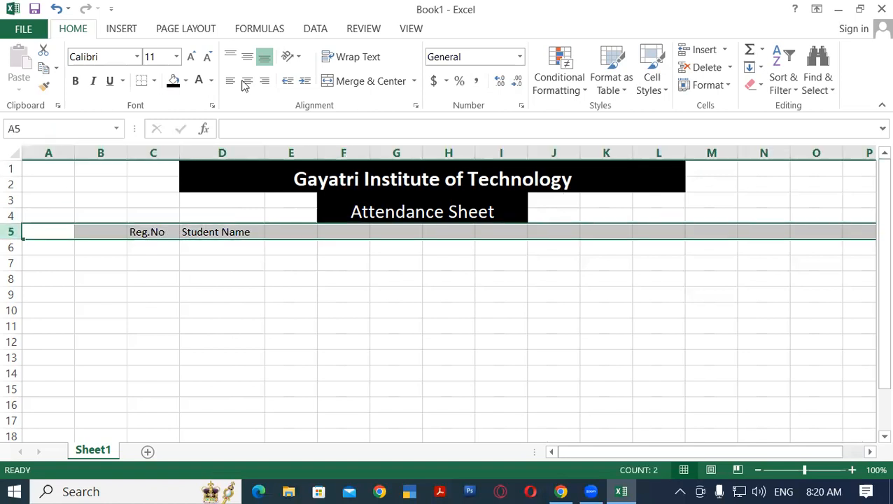
key(ctrl+shift+plus)
click(341, 339)
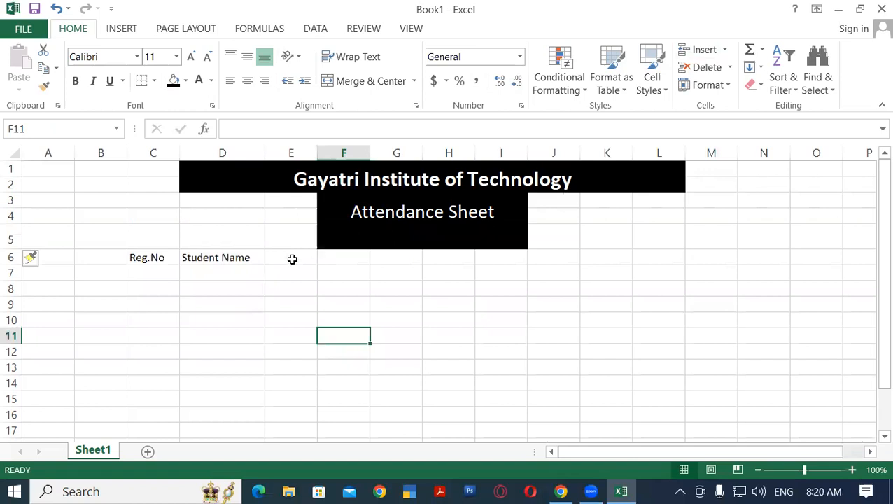
Unmerge the black cells F5:I5 in the blank row and fill them with white
click(348, 232)
drag(347, 237, 518, 238)
click(414, 82)
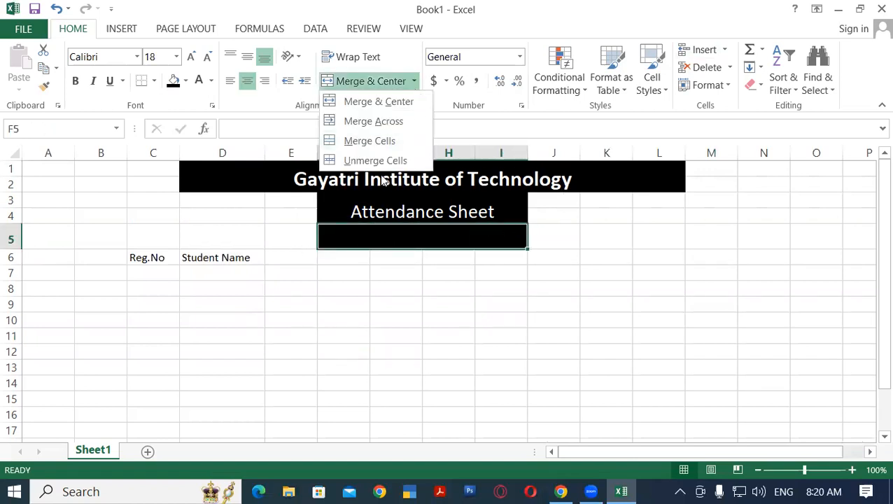
click(352, 161)
click(187, 81)
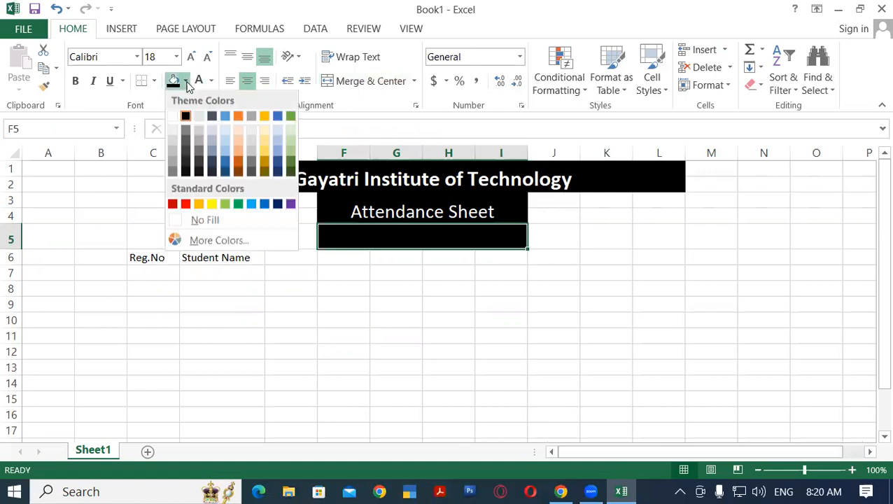
click(175, 119)
click(480, 277)
Unmerge the range E5:J5 and give it a white fill with the automatic font color
drag(351, 236, 518, 228)
click(576, 233)
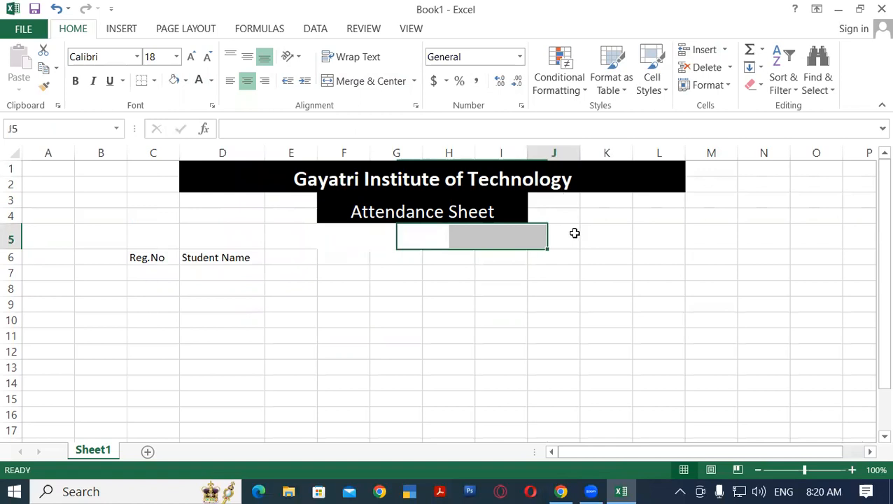
drag(285, 235, 563, 234)
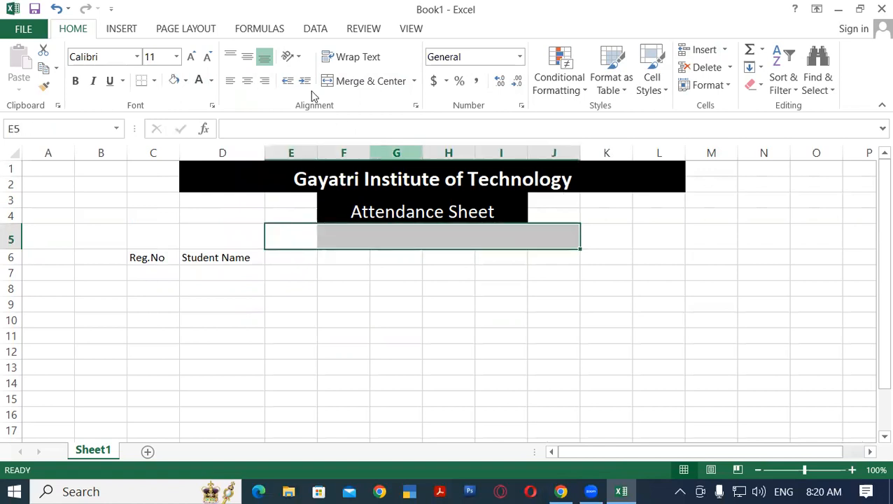
click(414, 81)
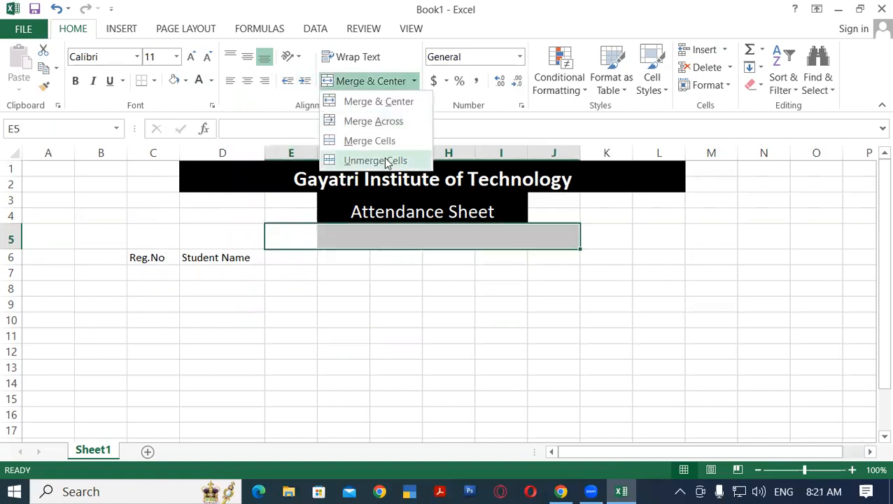
click(387, 161)
click(186, 81)
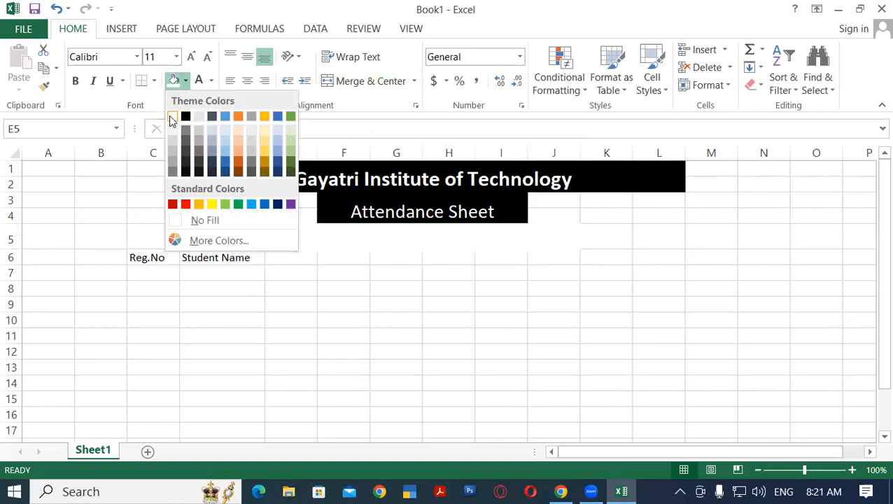
click(211, 80)
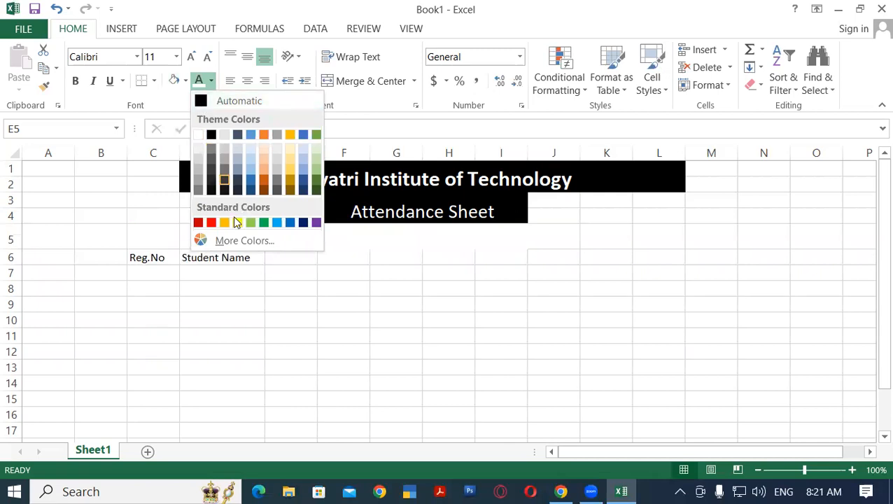
click(200, 100)
click(465, 300)
click(405, 228)
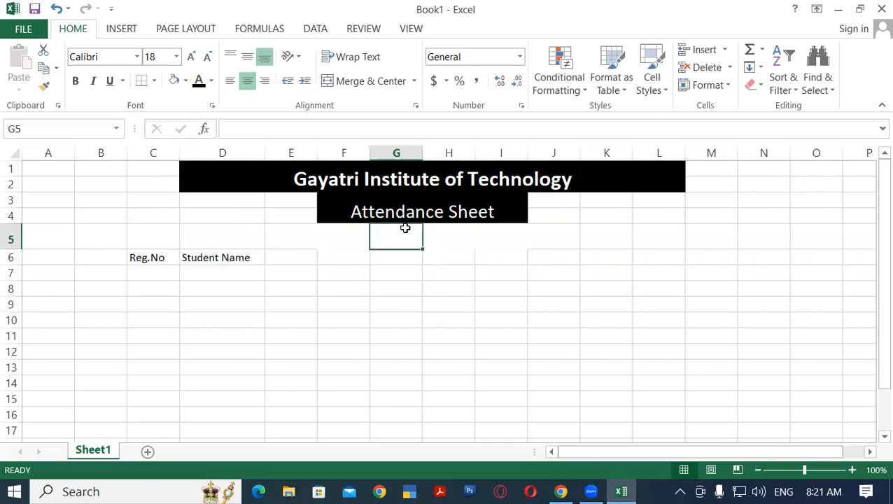
Delete the blank row 5 between the subtitle and the column headers
click(446, 285)
click(223, 231)
drag(291, 254, 519, 254)
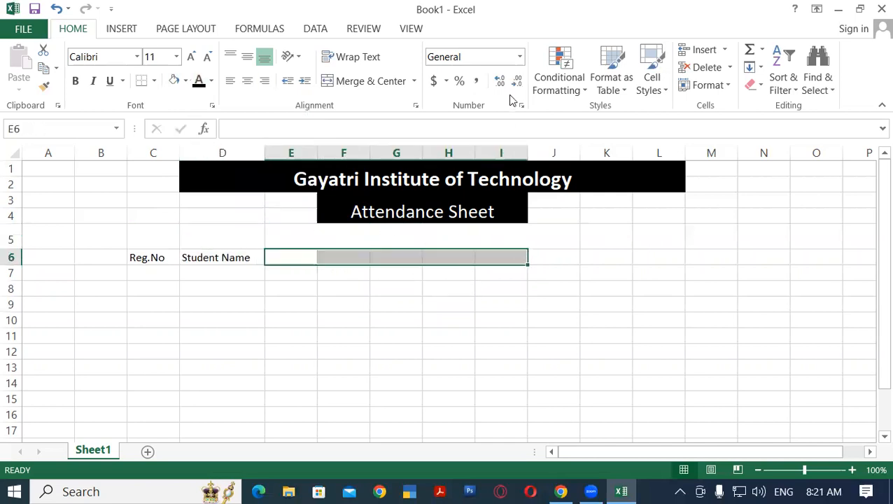
click(402, 291)
click(12, 238)
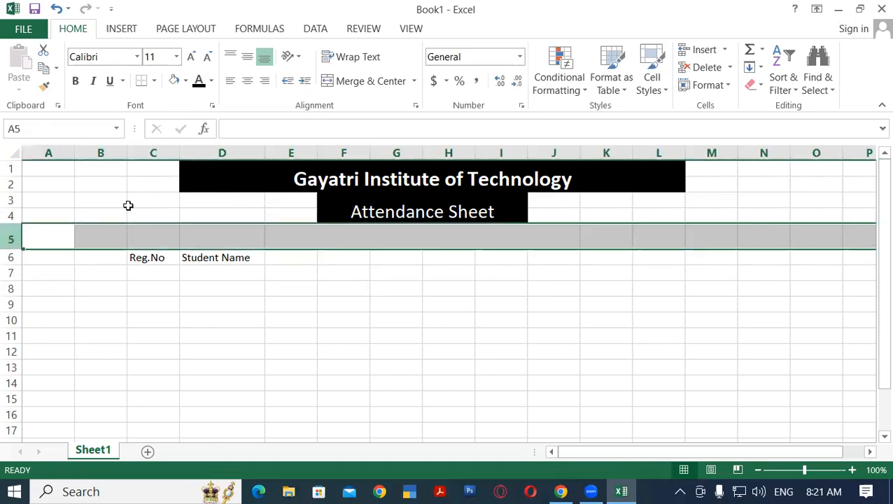
click(707, 67)
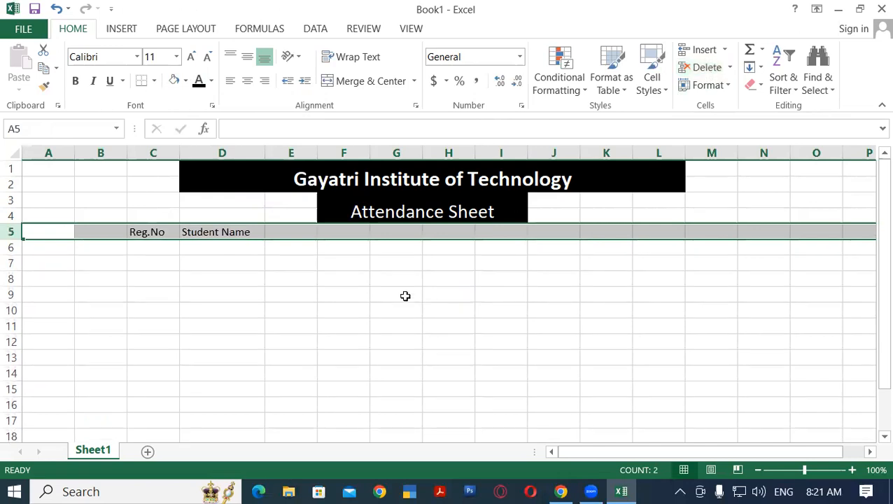
click(437, 308)
Enter 01 in cell E5 as the first day header beside "Student Name"
click(291, 231)
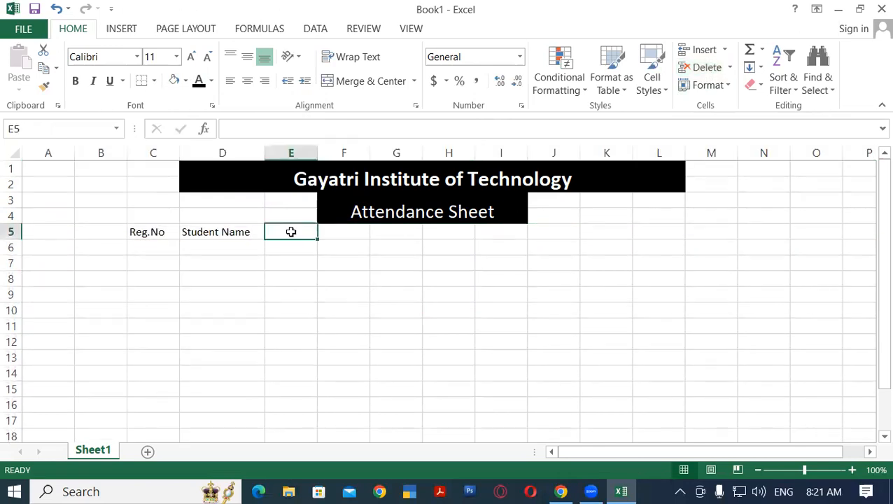
text(01)
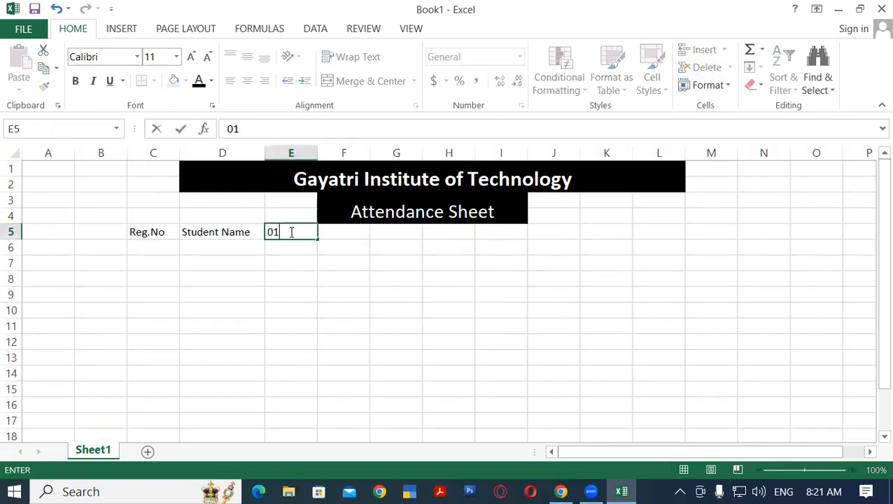
key(Tab)
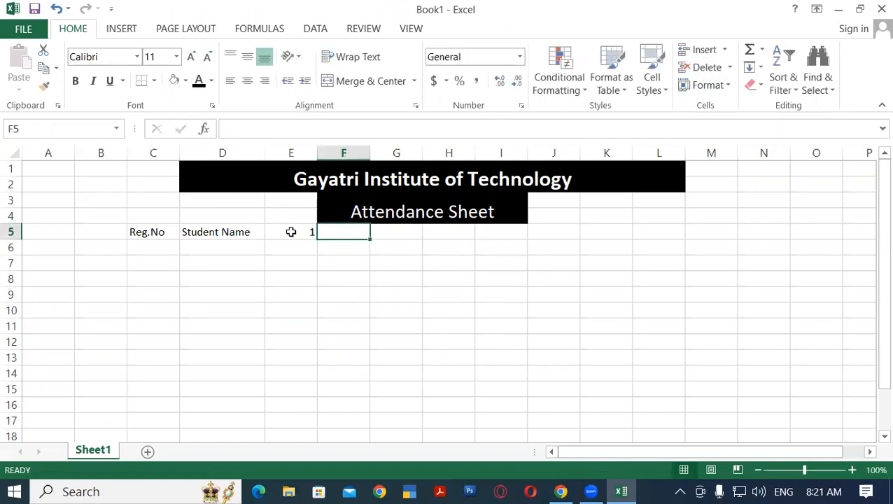
Insert two blank rows above the column header row 5
click(13, 232)
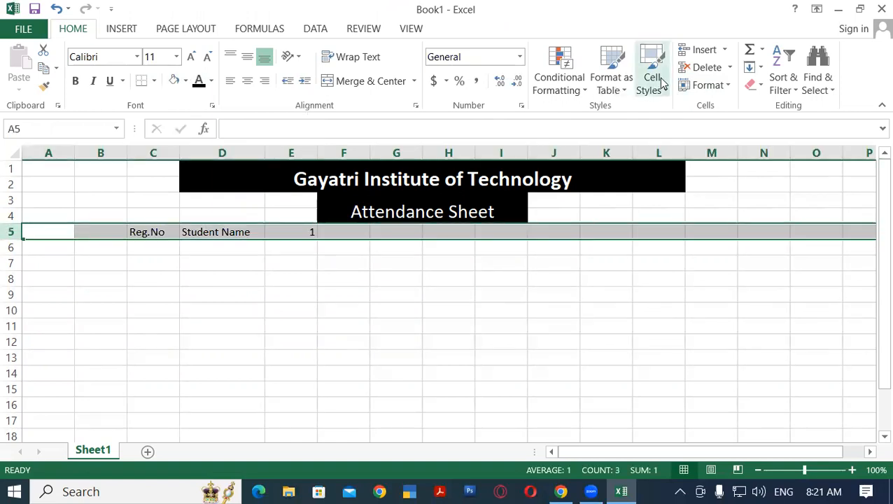
click(699, 49)
click(693, 50)
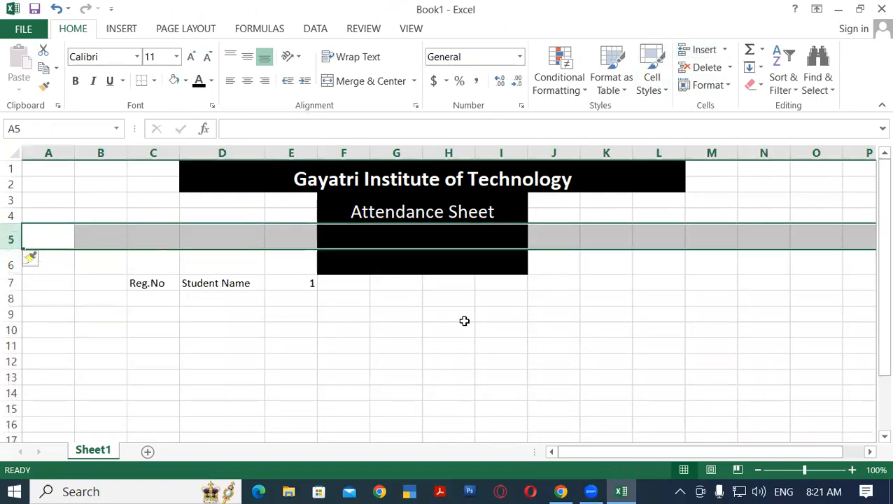
click(464, 323)
Unmerge the enlarged "Attendance Sheet" subtitle block covering F3:I6
click(442, 232)
drag(442, 232, 514, 263)
click(414, 81)
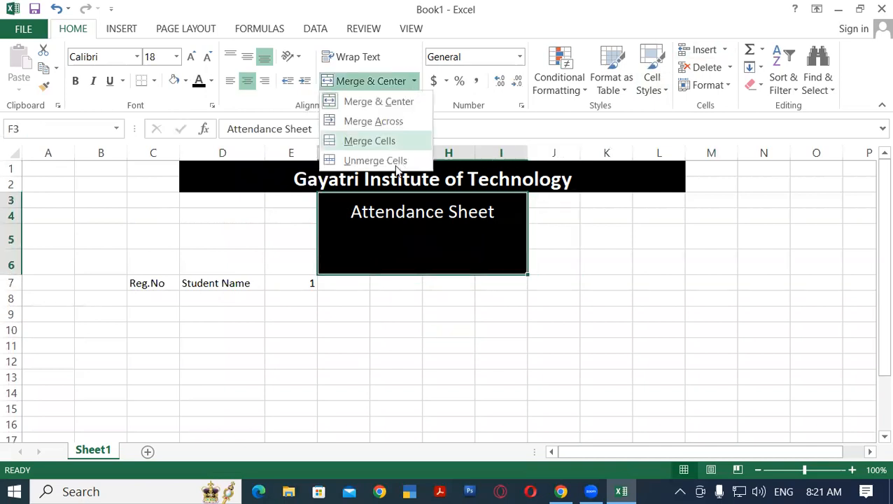
click(385, 160)
click(582, 283)
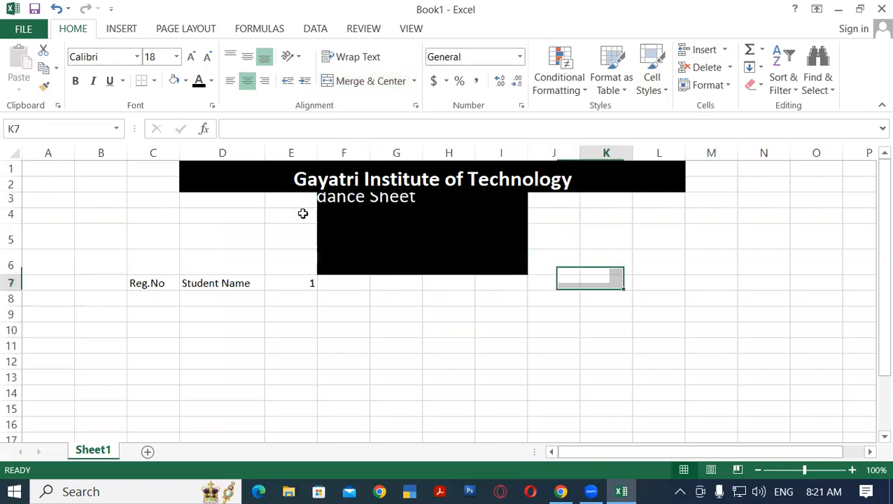
Clear the "Attendance Sheet" text from cell F3
click(345, 197)
key(Delete)
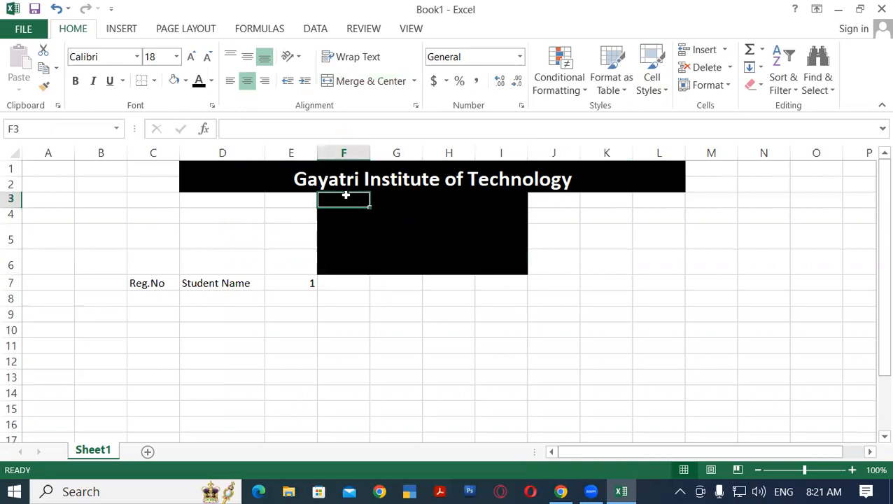
click(414, 277)
Remove the fill color from the range E3:K6
drag(306, 199, 597, 259)
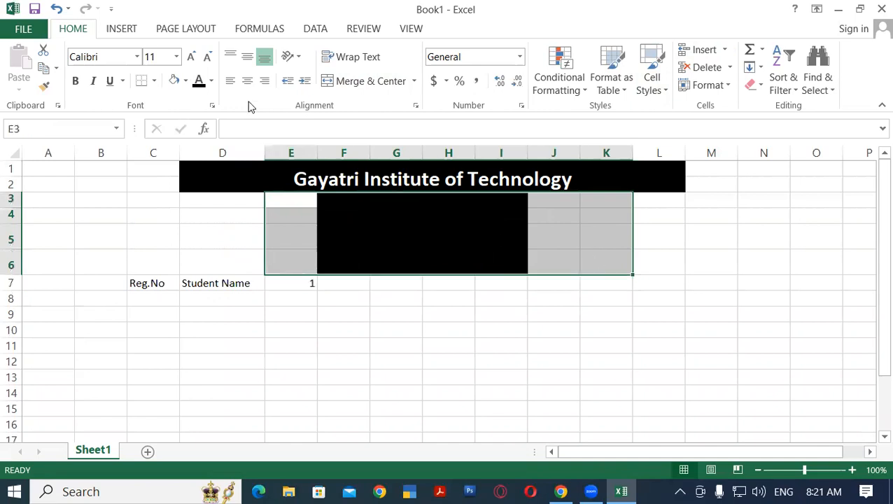
click(213, 81)
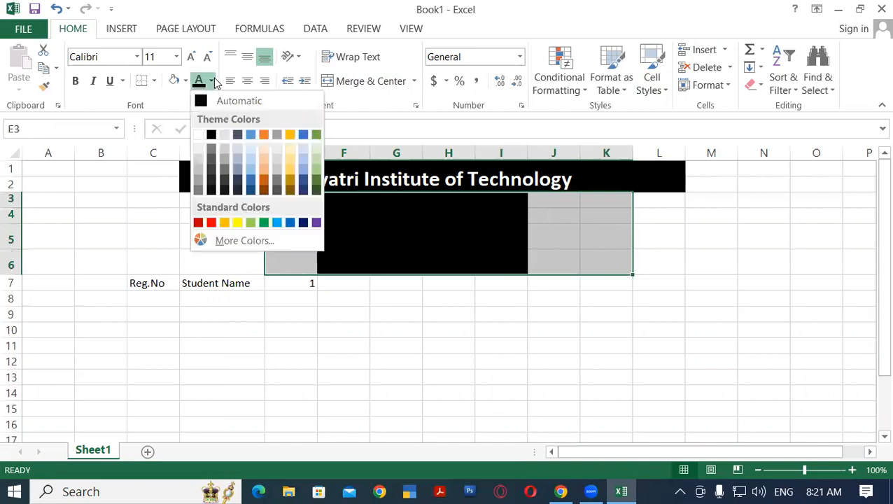
click(185, 82)
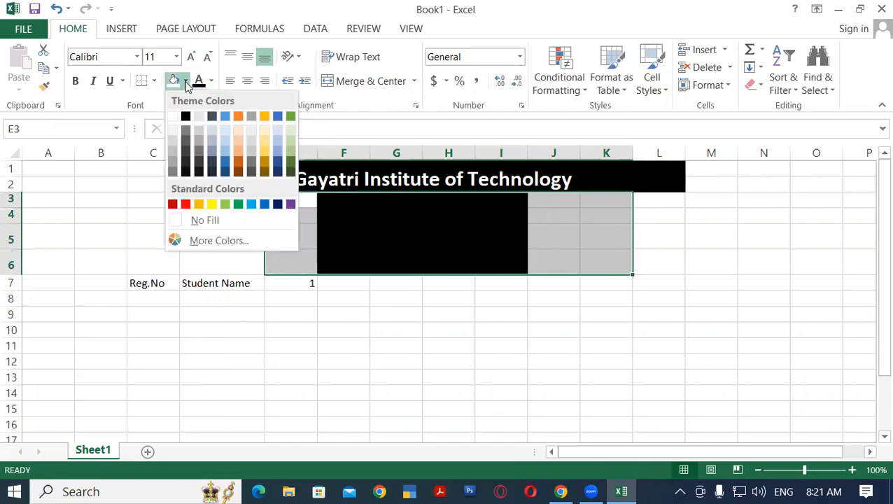
click(201, 222)
click(588, 245)
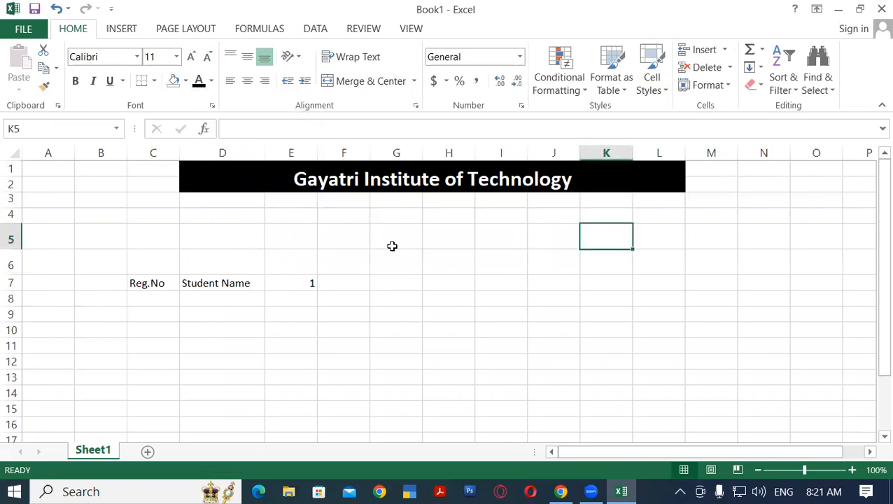
Merge and center the emptied range F3:I4 under the institute title again
click(354, 252)
click(413, 215)
click(550, 262)
drag(339, 200, 518, 210)
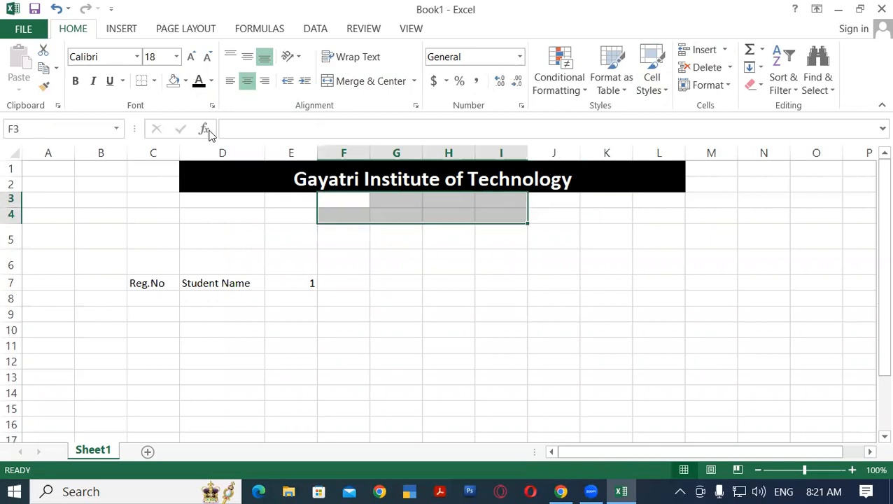
click(362, 82)
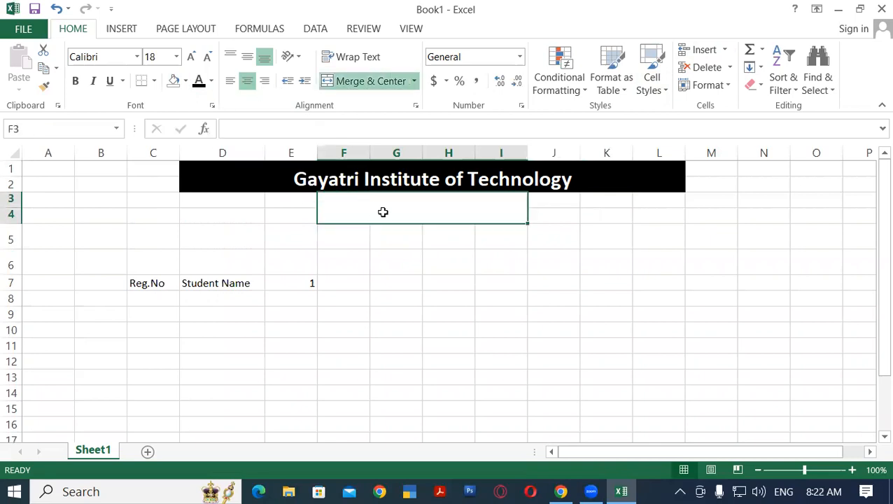
Enter "Attendance Sheet" in the merged subtitle cell F3:I4 below the institute title
text(Att)
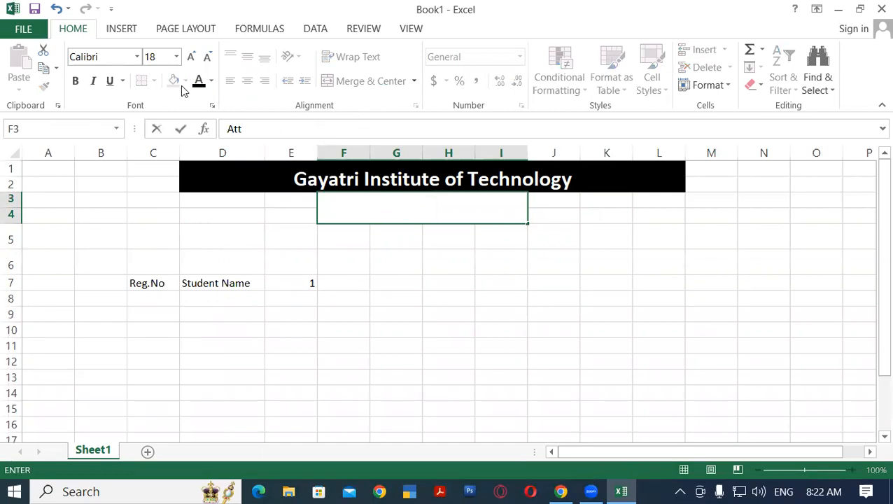
click(211, 81)
click(201, 102)
double_click(415, 210)
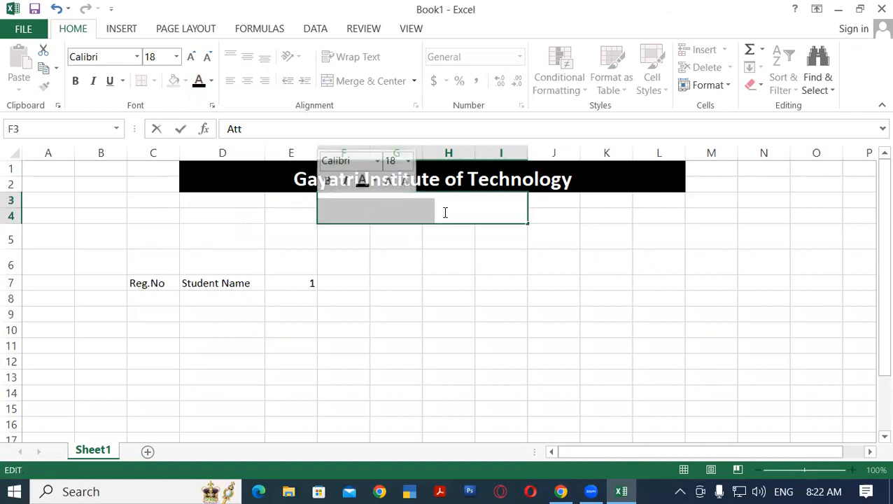
key(BackSpace)
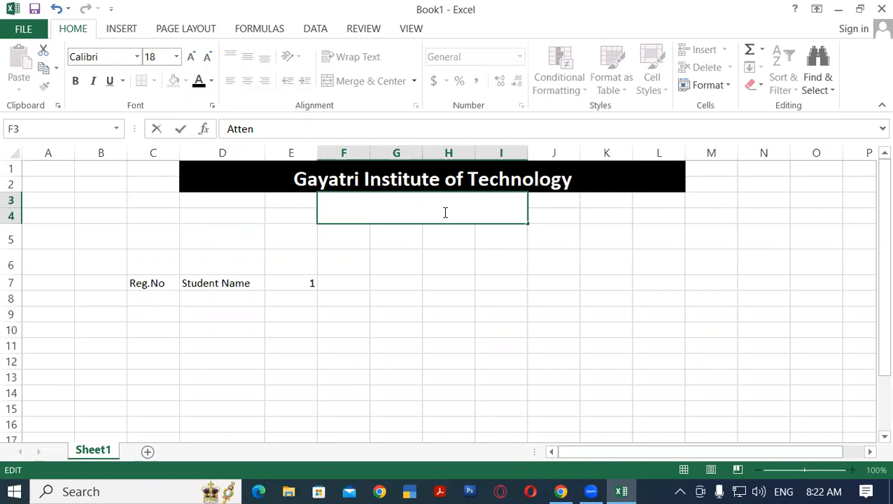
text(Attendance Sheet)
click(442, 247)
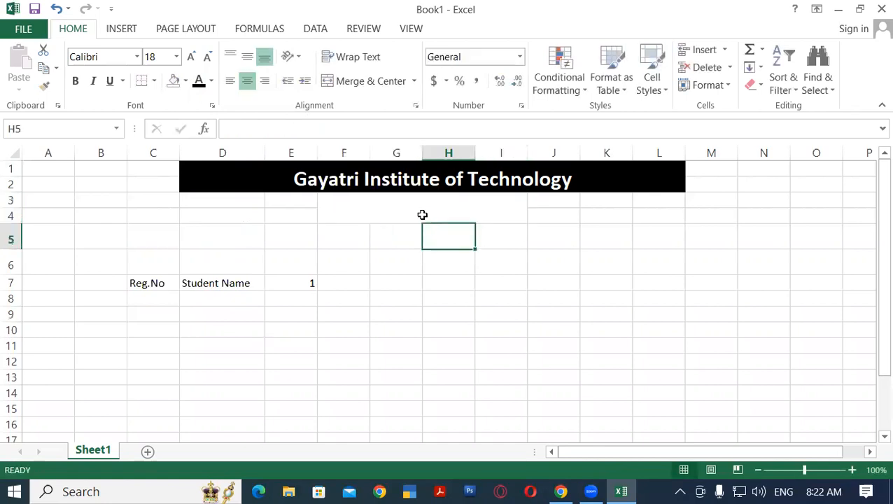
Fill the merged "Attendance Sheet" subtitle cell F3:I4 with black
click(423, 212)
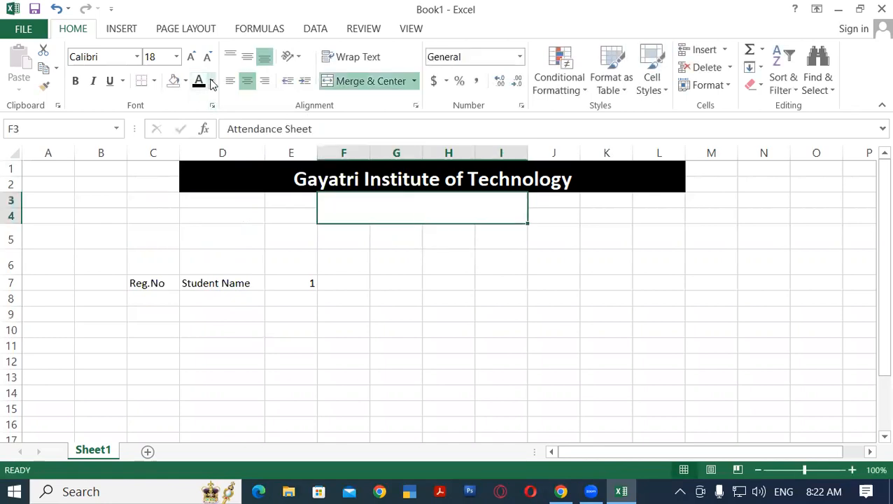
click(186, 81)
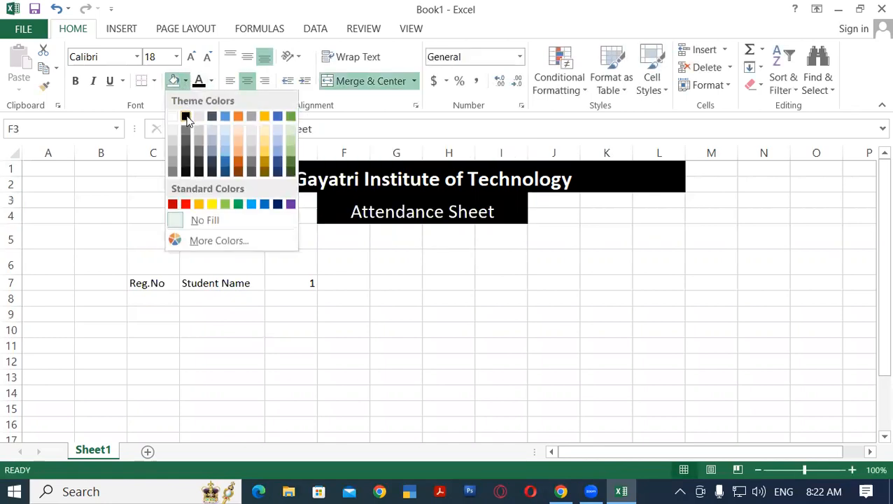
click(185, 116)
click(498, 237)
click(402, 204)
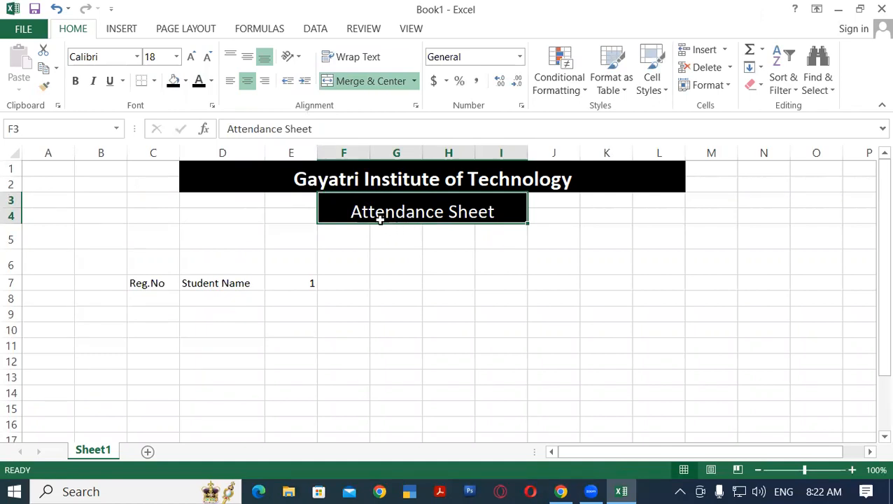
click(489, 245)
Delete the empty row 5 between the subtitle and the column headings
click(309, 242)
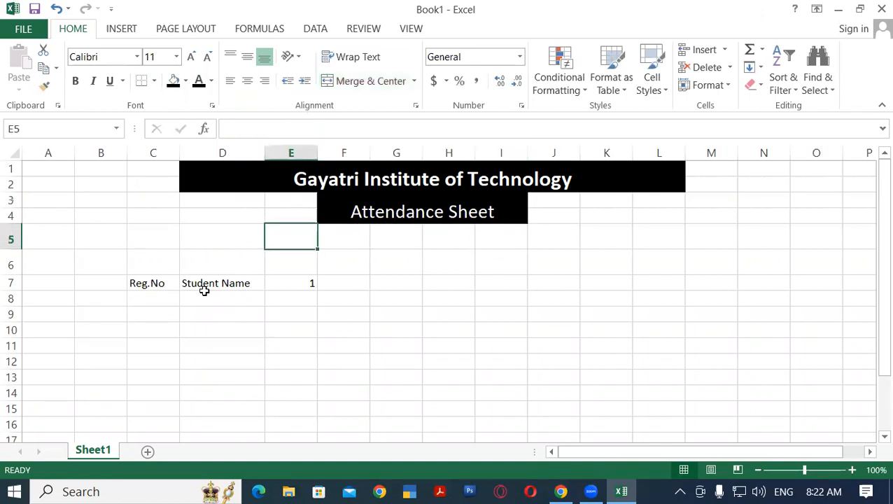
click(345, 262)
click(11, 238)
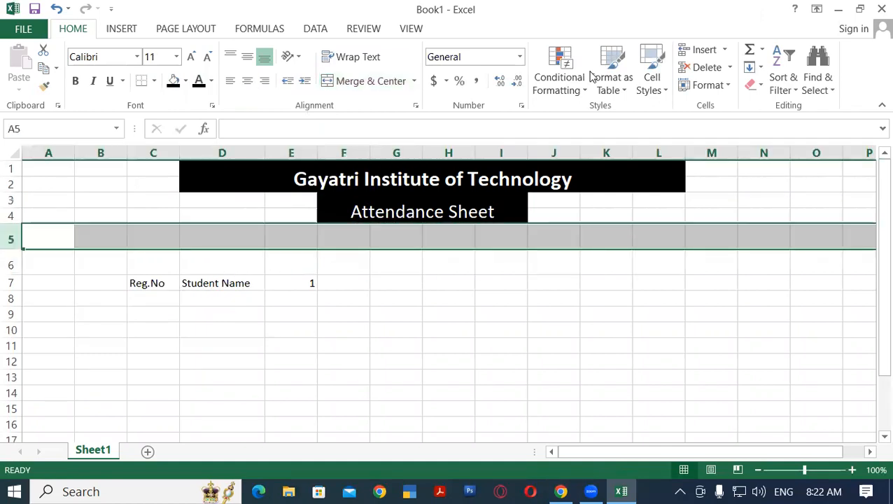
click(703, 67)
click(345, 256)
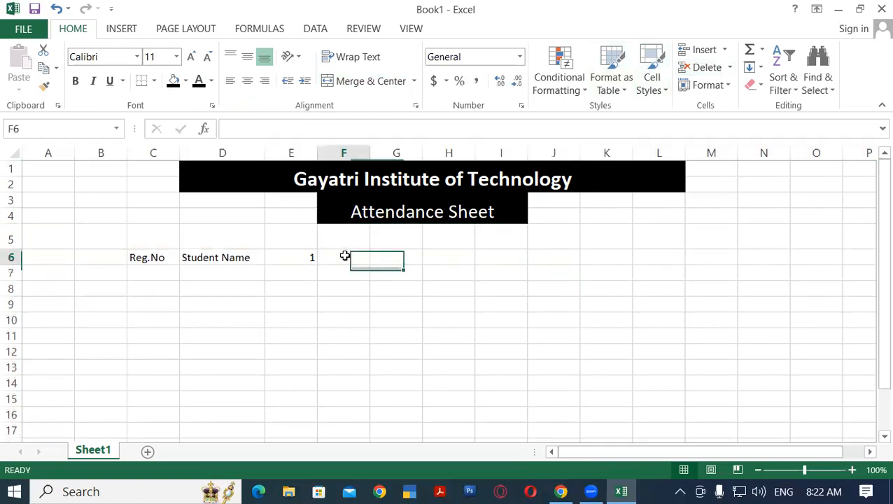
click(327, 241)
Enter day numbers 1 in E5 and 2 in F5, above the heading row
click(306, 255)
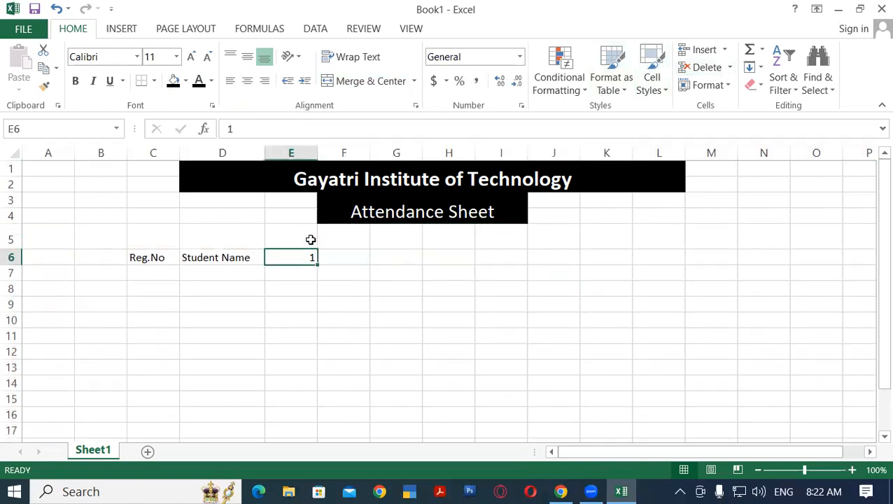
click(302, 242)
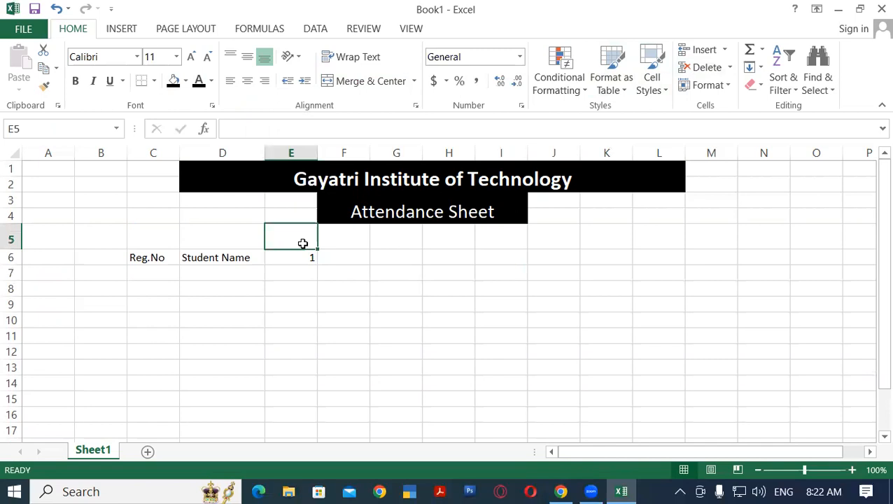
text(1)
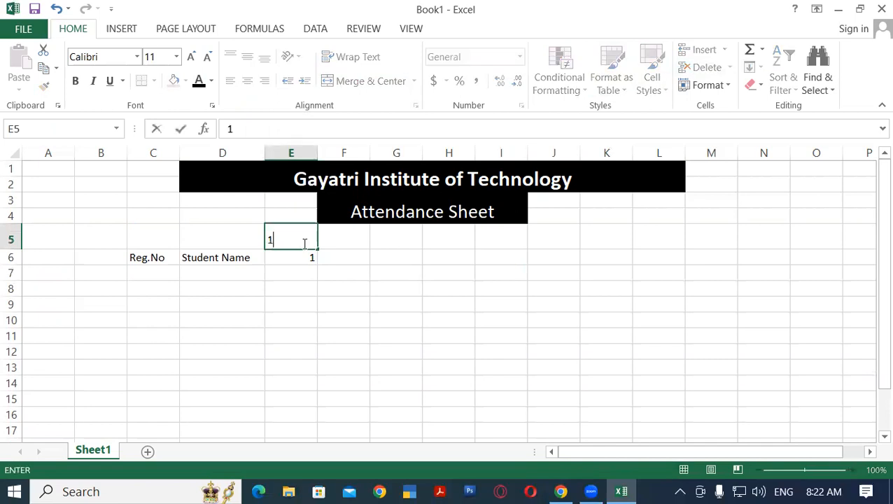
click(357, 237)
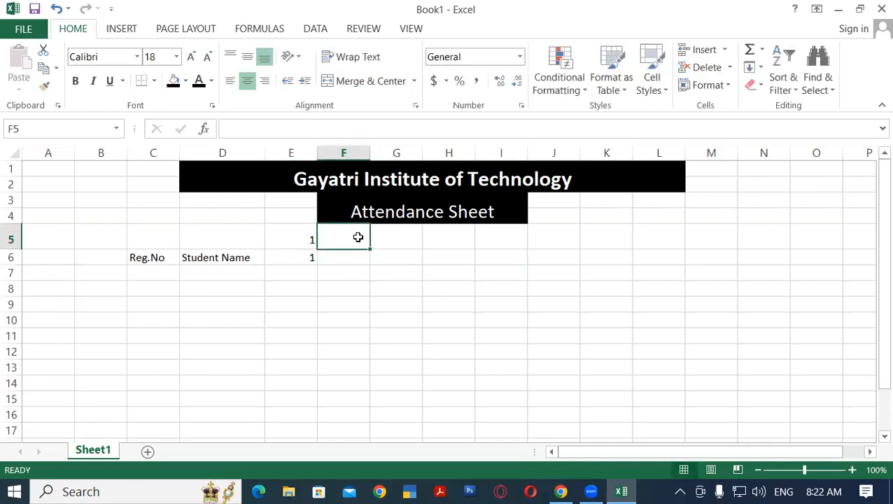
text(2)
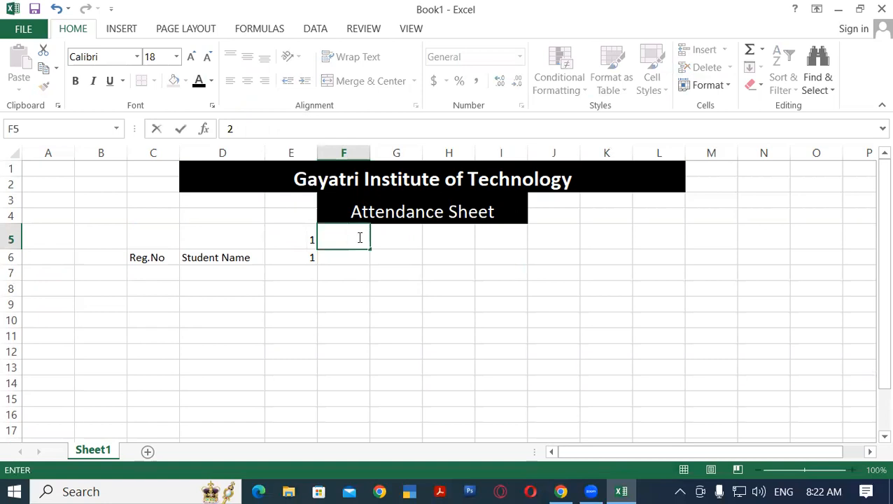
click(400, 237)
Set the font color of the day numbers in E5:F5 to black
drag(301, 239, 343, 237)
click(199, 83)
click(397, 286)
Fill the day numbers in row 5 as a series from 1 in E5 to 30 in AH5
click(303, 233)
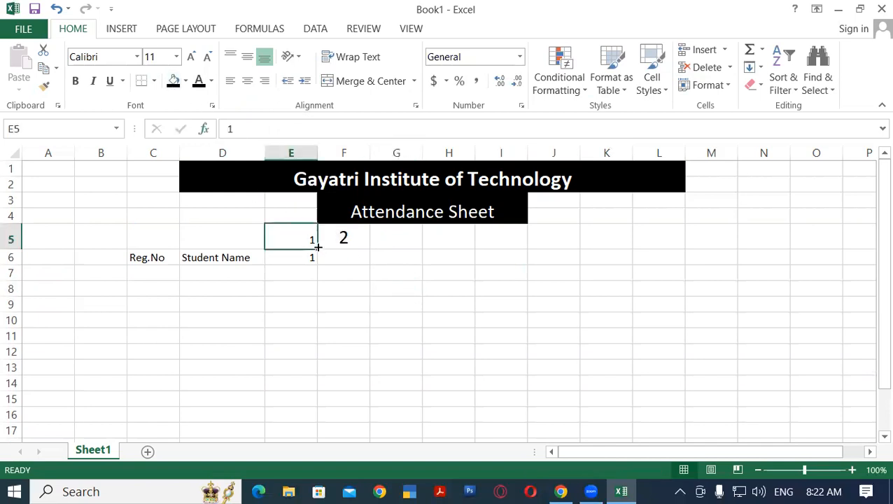
drag(318, 245, 723, 243)
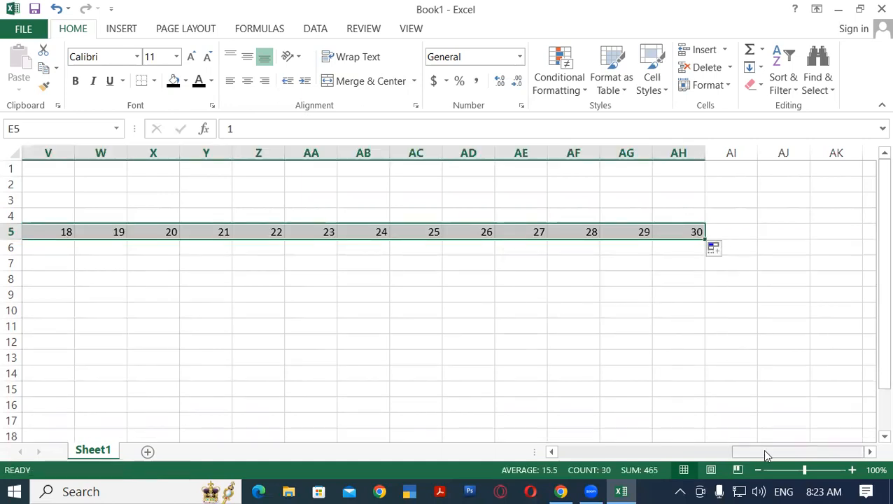
drag(766, 456, 591, 456)
click(328, 279)
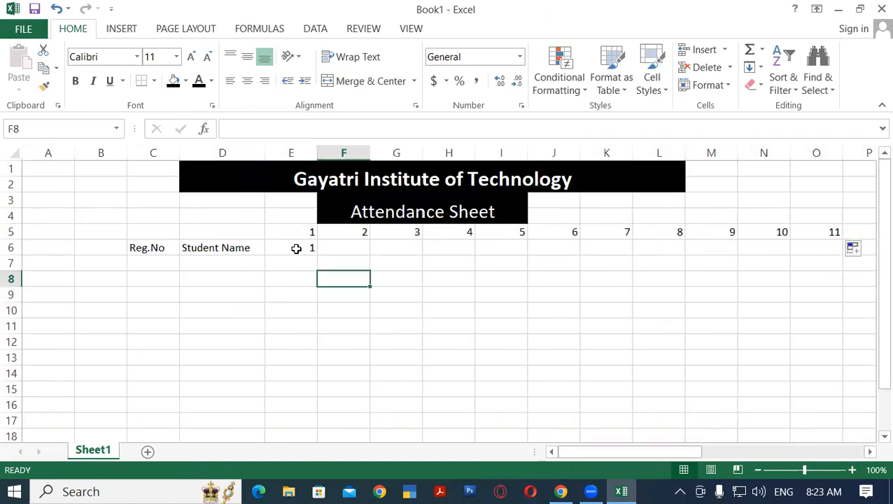
Replace the content of E6 with "Mon" and fill the weekday series across row 6 to AH6
click(294, 247)
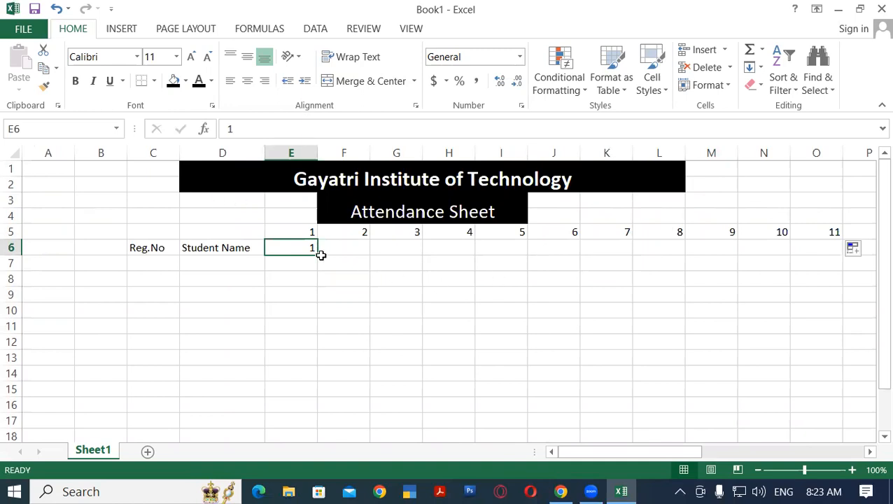
text(Mon)
click(345, 274)
click(298, 247)
drag(323, 256, 818, 251)
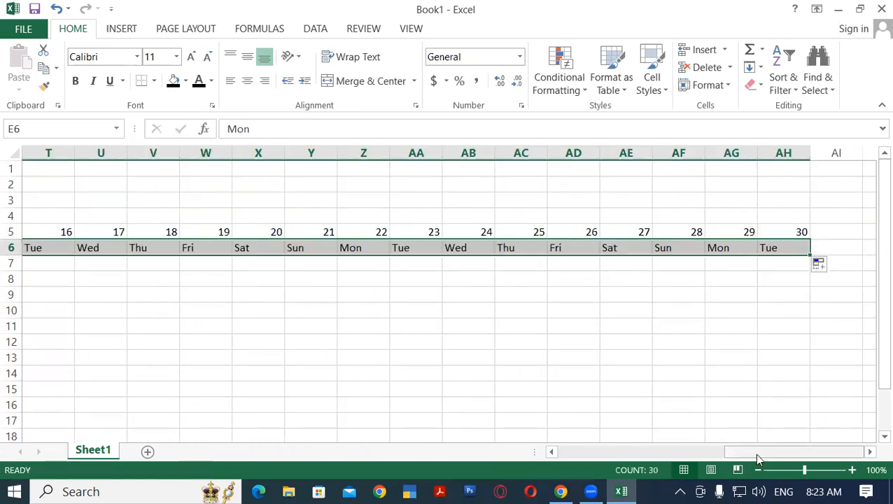
drag(756, 456, 590, 457)
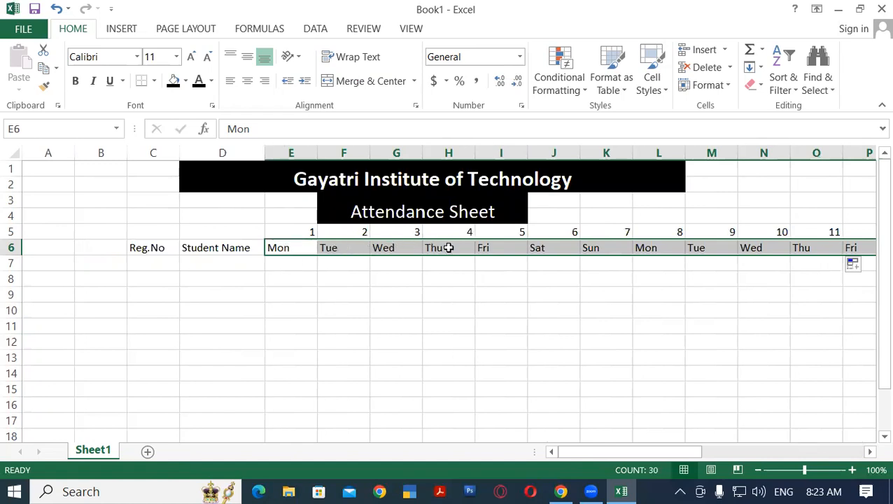
click(324, 274)
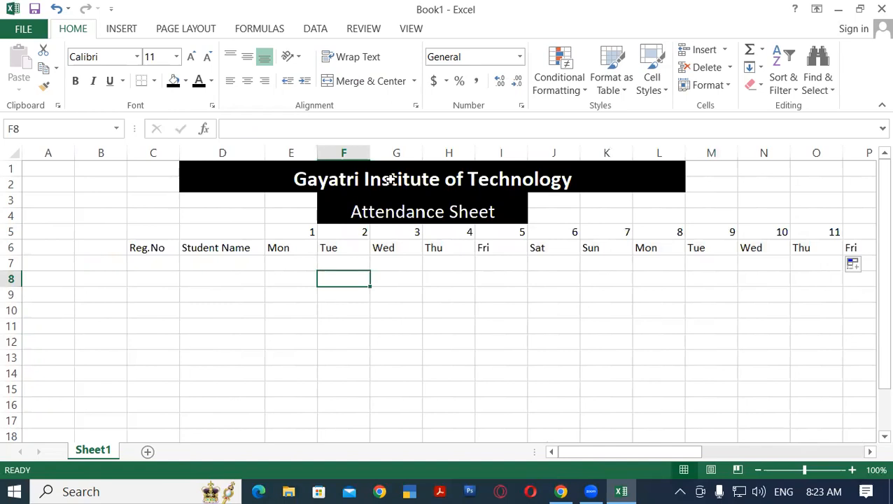
Apply all borders to the attendance grid from C1 across to column AG, including the blank student rows
drag(150, 169, 699, 413)
drag(734, 454, 492, 379)
drag(873, 308, 871, 163)
click(154, 81)
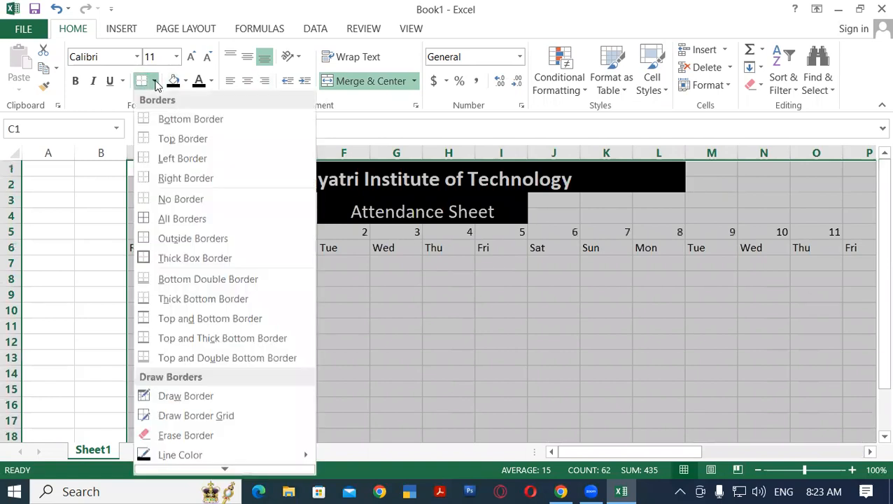
click(154, 219)
click(689, 321)
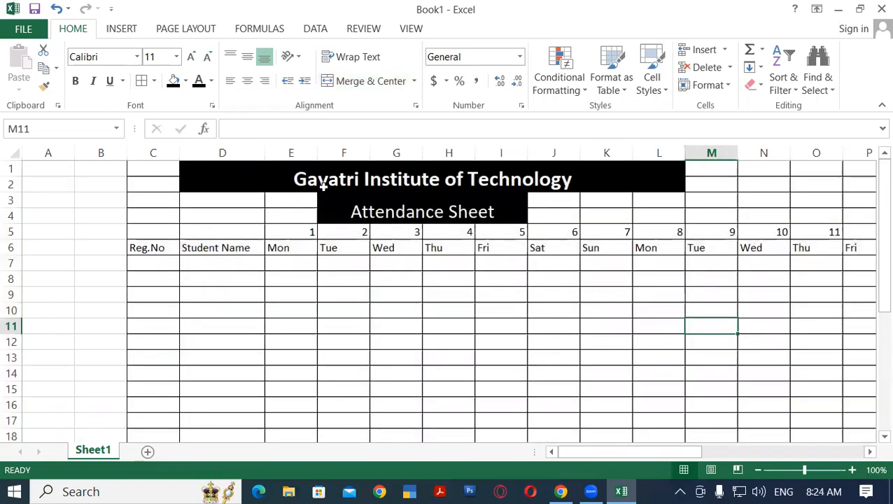
Merge and center the blank ranges D3:E4 and J3:L4 on either side of the subtitle
drag(214, 202, 278, 210)
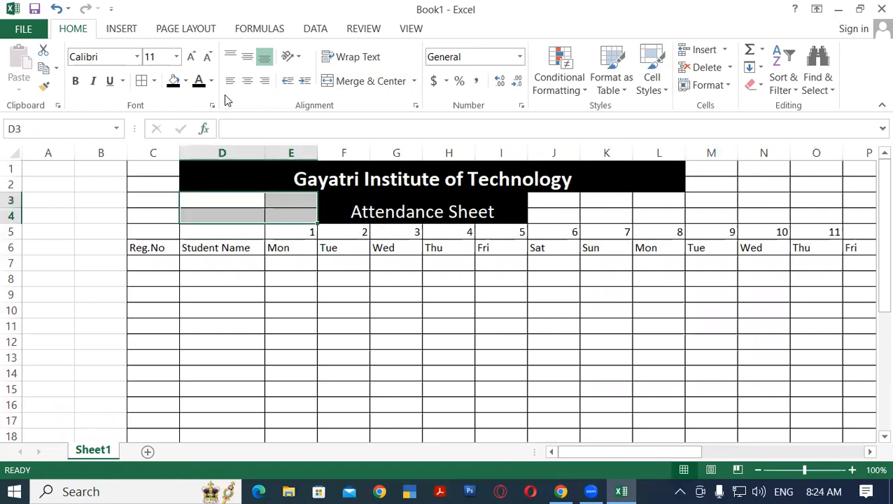
click(343, 81)
drag(555, 201, 661, 213)
click(376, 82)
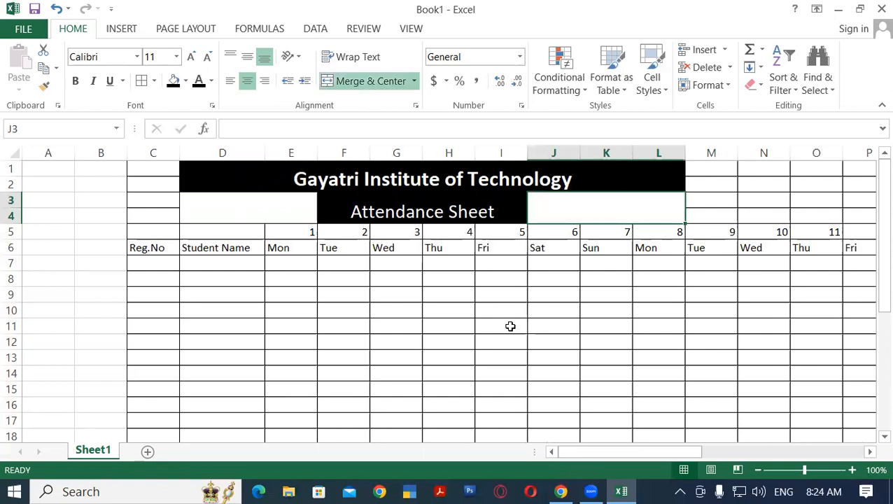
click(510, 326)
Remove the borders from the blank cells C1:C4 beside the titles
drag(150, 168, 153, 210)
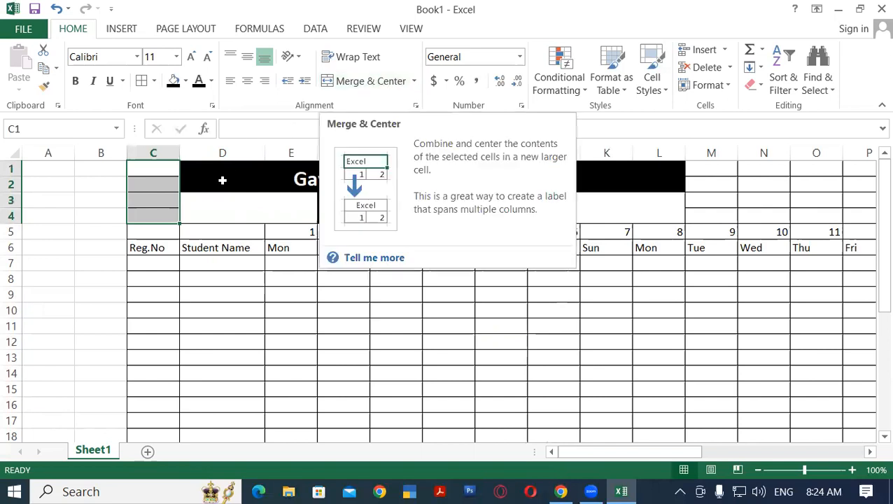
click(154, 80)
click(167, 203)
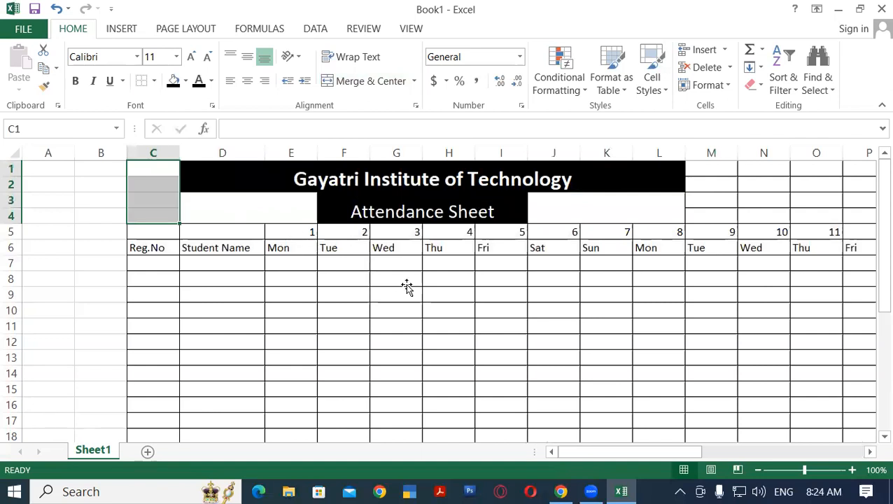
click(405, 283)
click(606, 275)
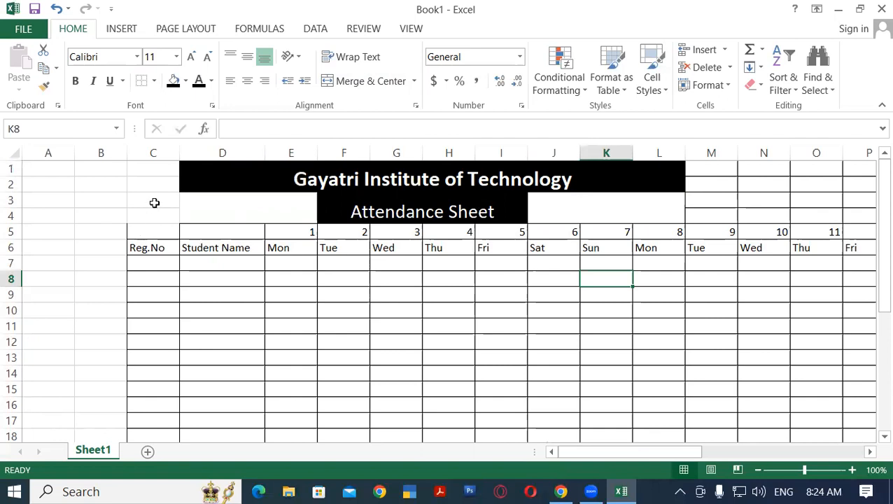
Bold the heading range C5:AH6 and fill it with yellow
drag(138, 233, 626, 239)
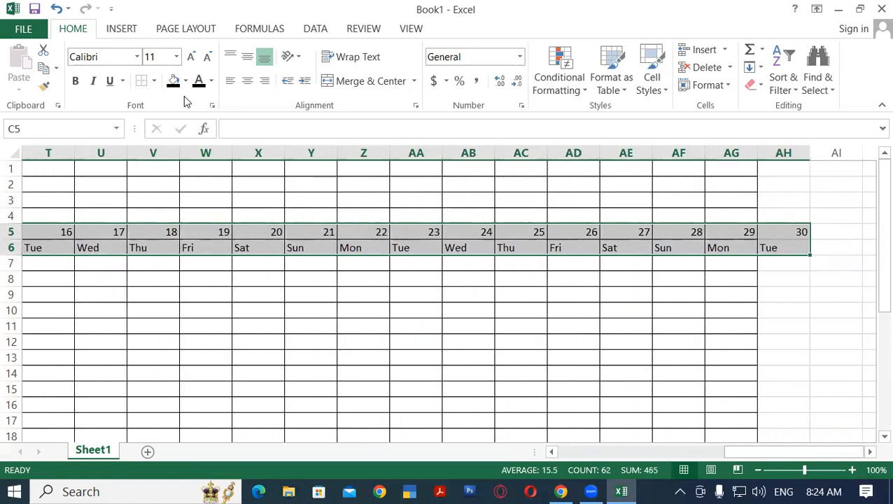
drag(799, 454, 631, 453)
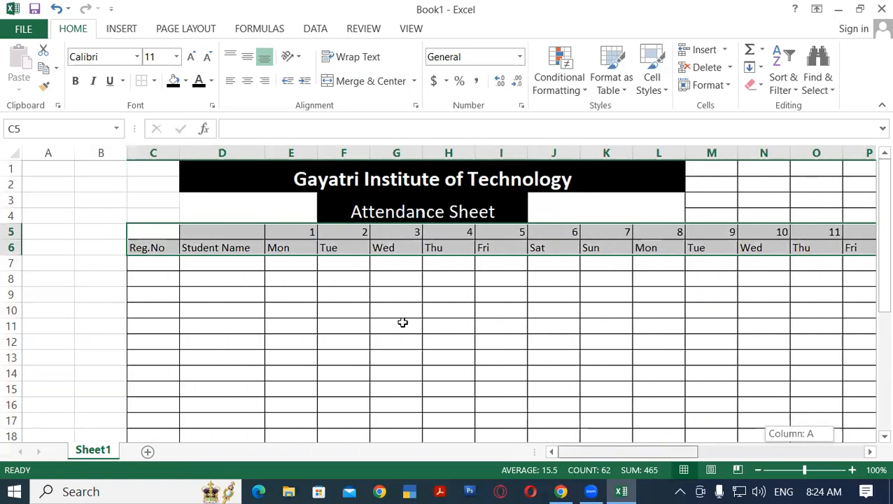
click(74, 80)
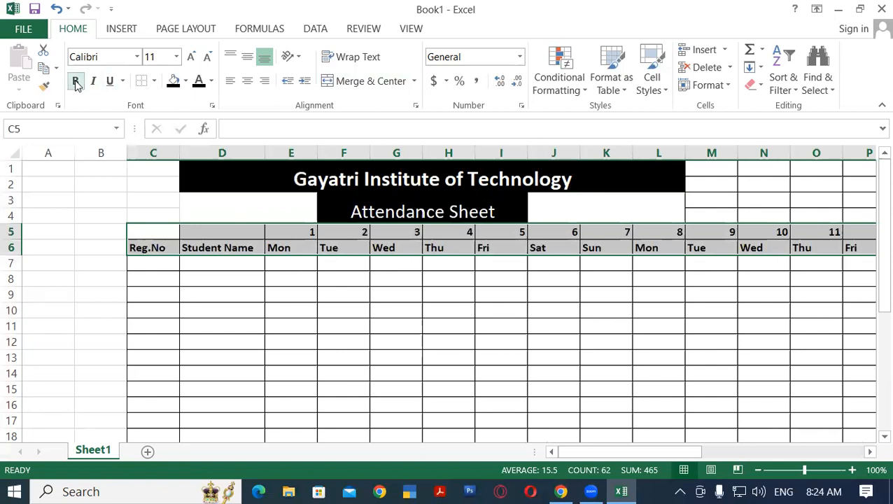
click(187, 86)
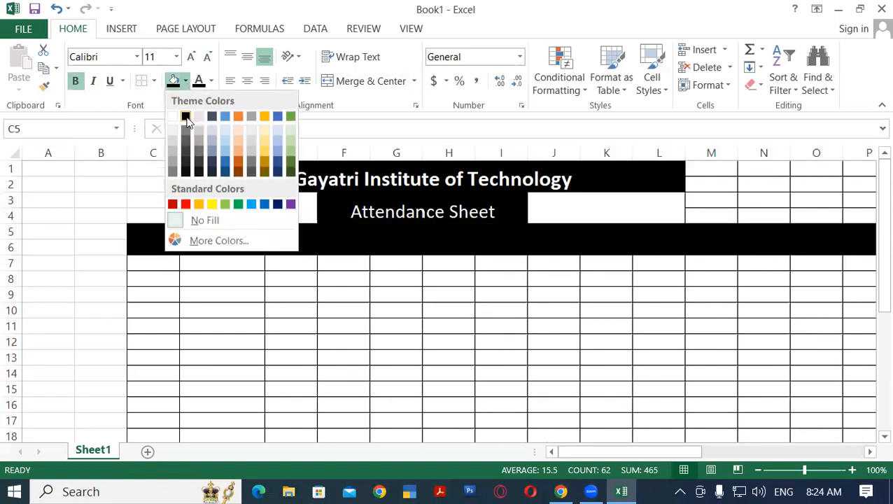
click(212, 204)
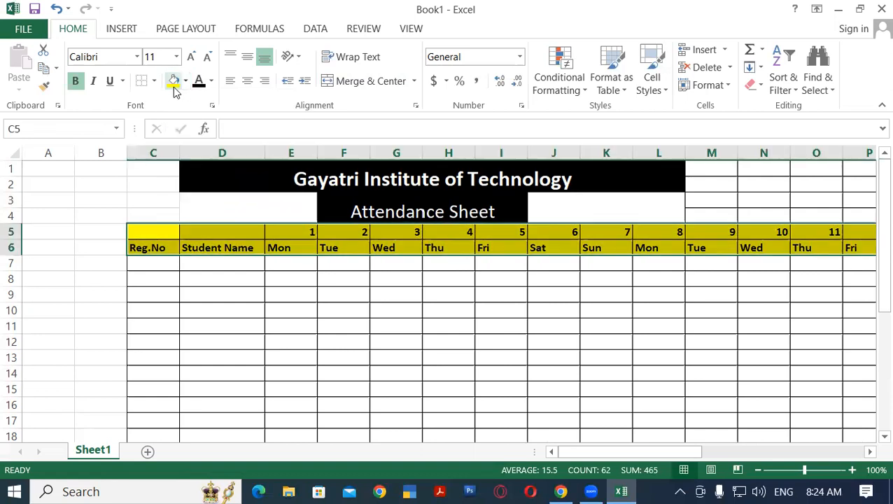
Set the font color of the heading range C5:AH6 to red
click(211, 81)
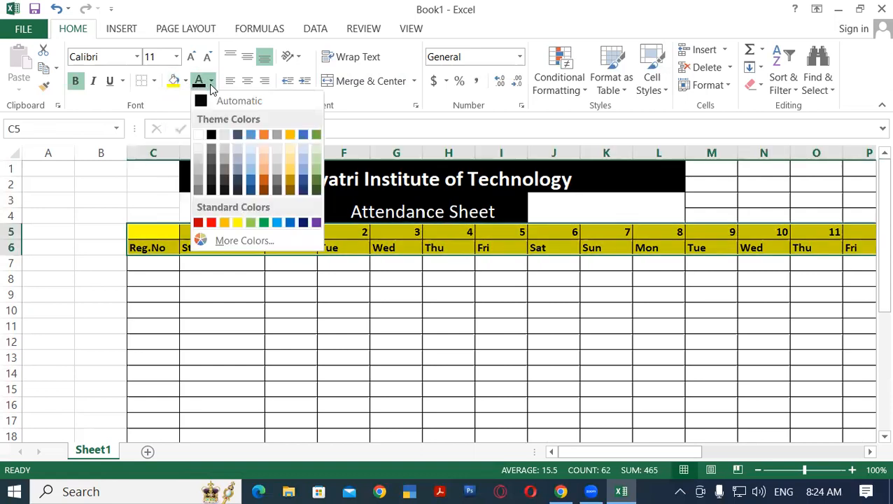
click(212, 222)
click(522, 314)
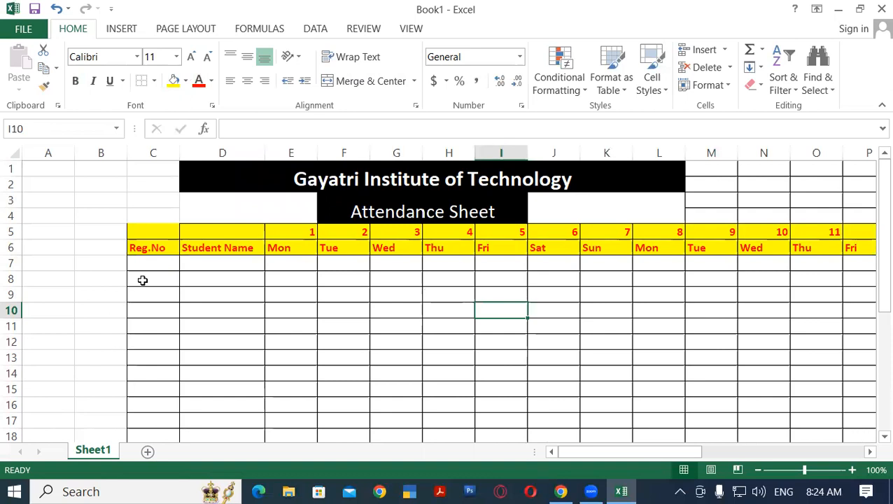
Enter the first two consecutive three-digit registration numbers in C7 and C8 and fill the series down to C16
click(154, 259)
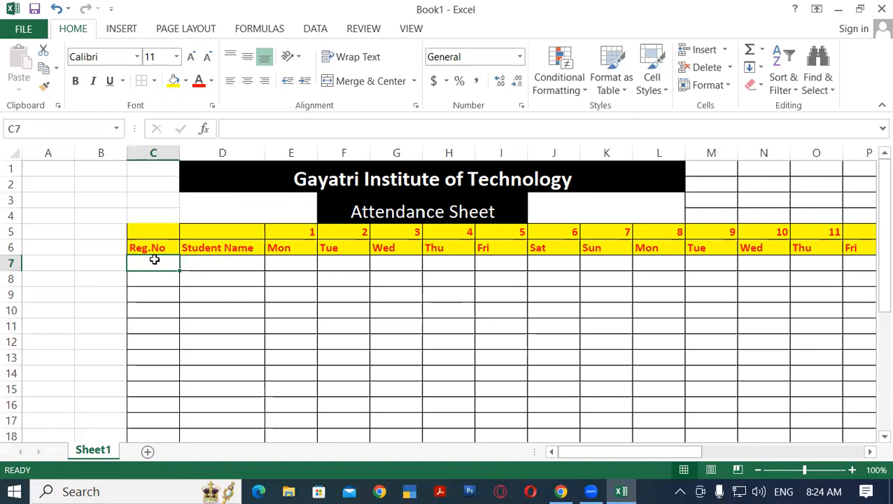
text(111)
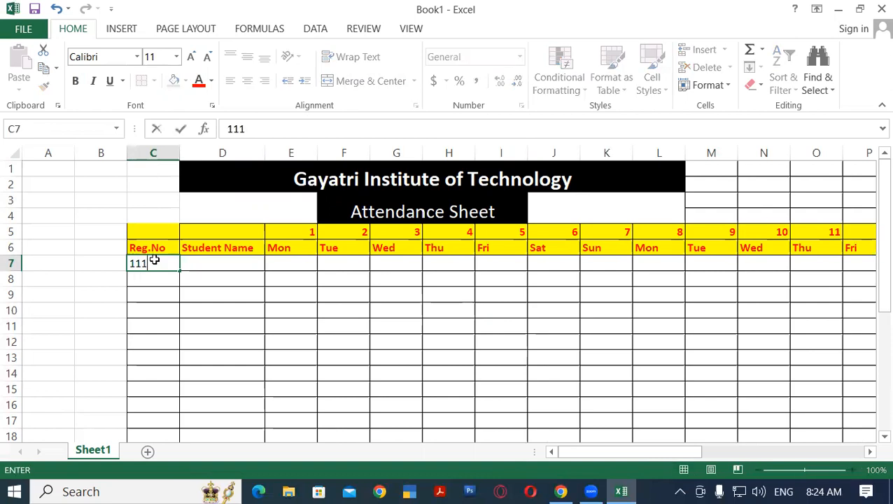
key(Return)
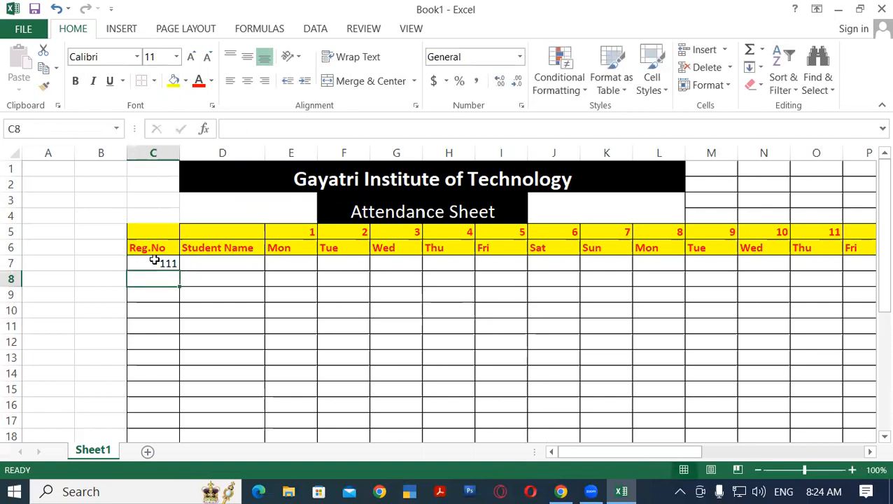
text(1)
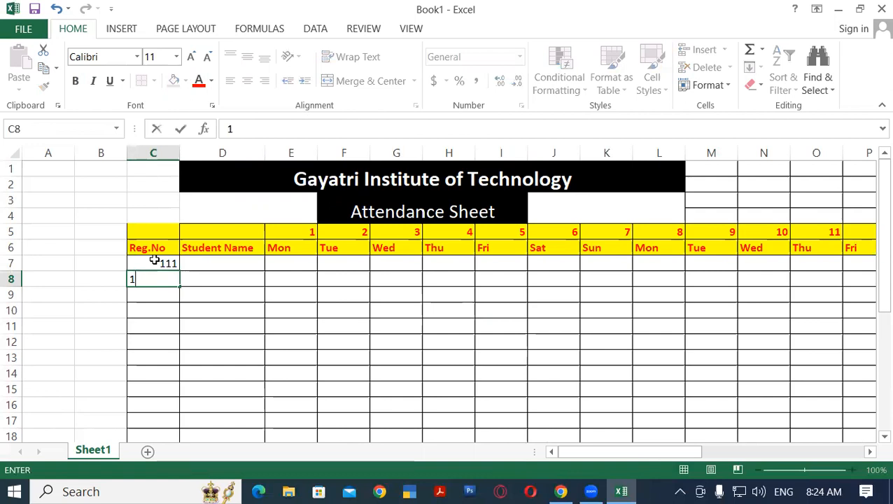
text(12)
key(Return)
drag(154, 260, 223, 408)
Enter the first student's full name in cell D7
click(248, 279)
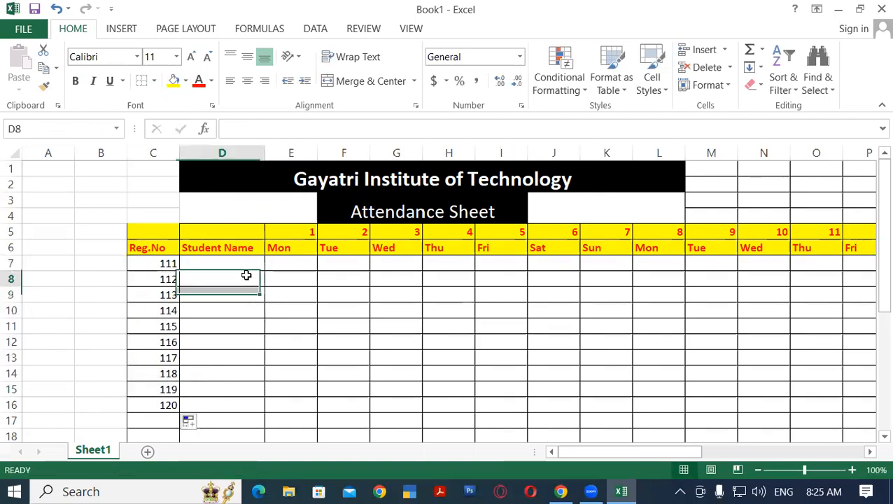
click(203, 265)
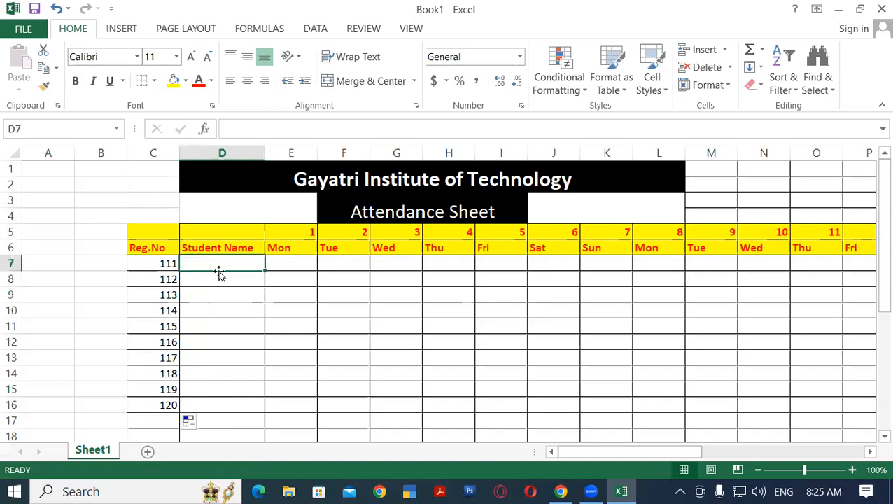
text(S)
key(BackSpace)
key(BackSpace)
text(Rahul Shram)
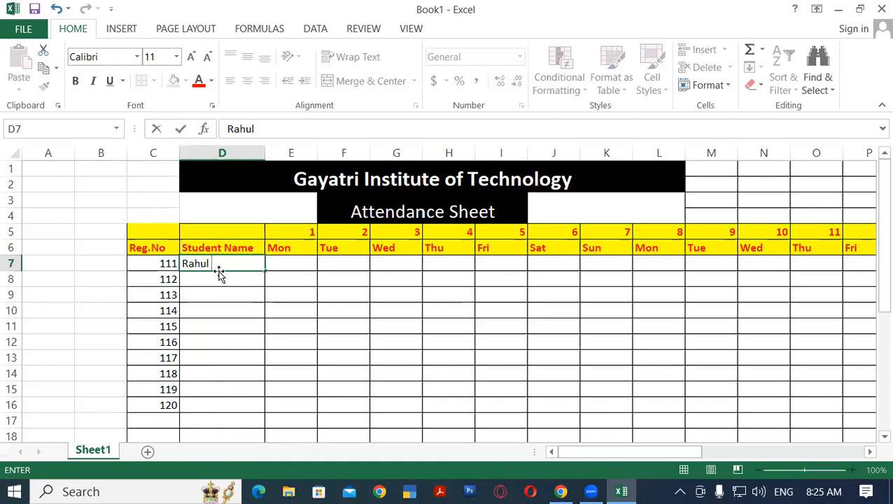
key(BackSpace)
key(BackSpace)
key(BackSpace)
text(arma)
key(Return)
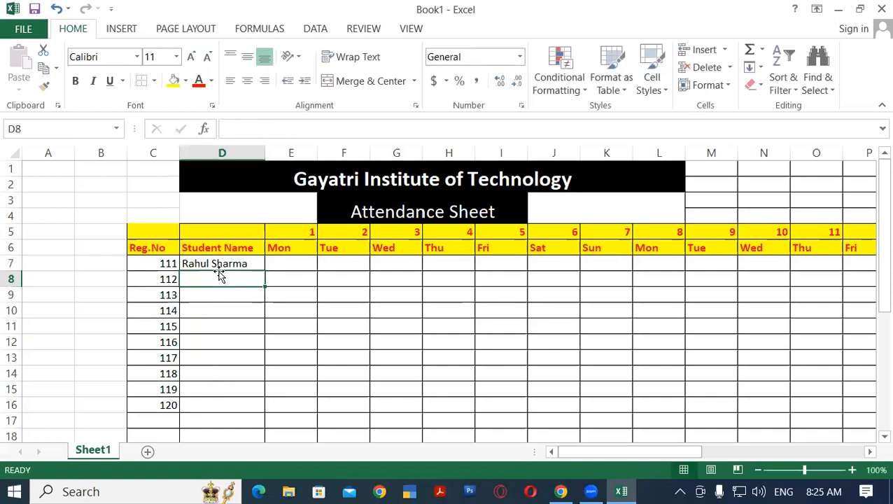
Enter the names of the second to fourth students in D8:D10
text(Rohan Verma)
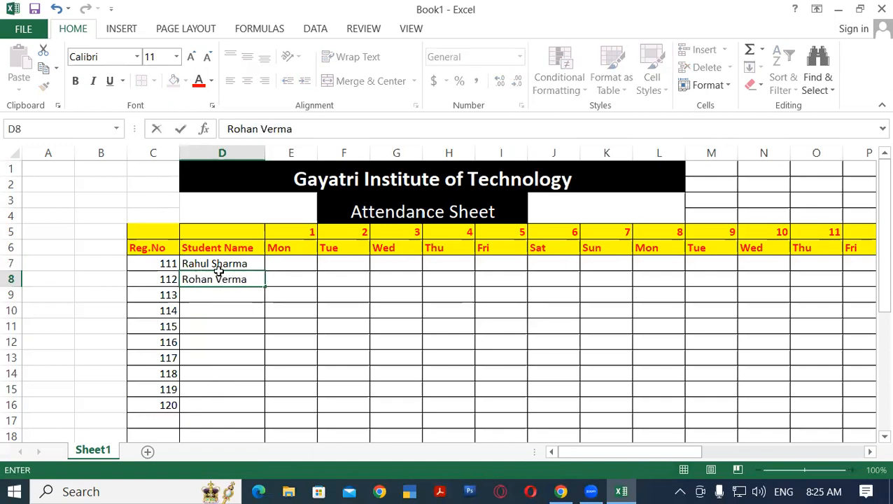
key(Return)
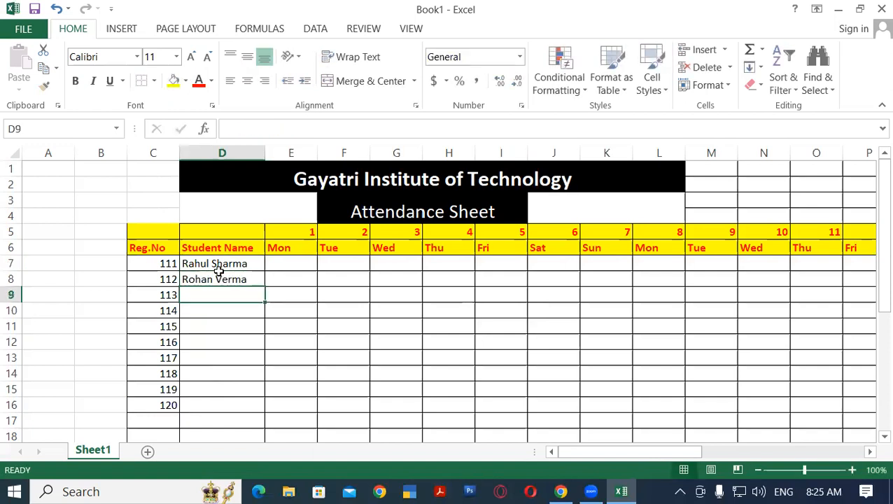
text(Ajay )
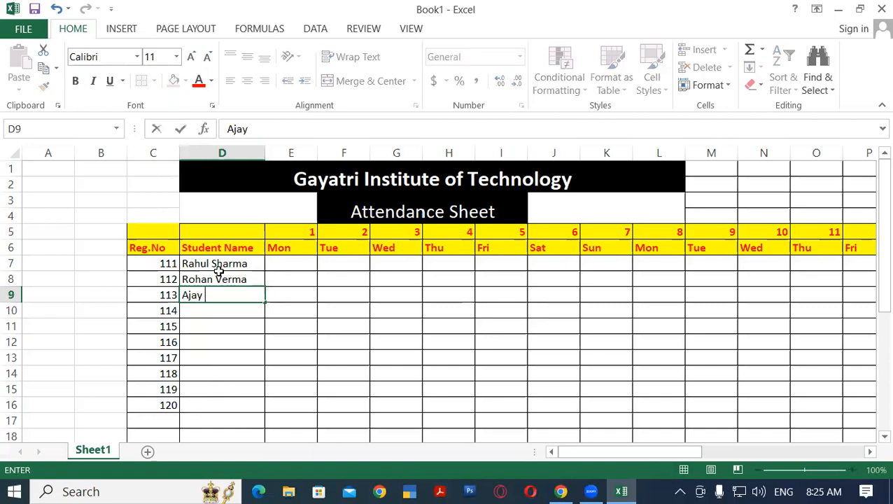
text(Yadav)
key(Return)
text(Chandan)
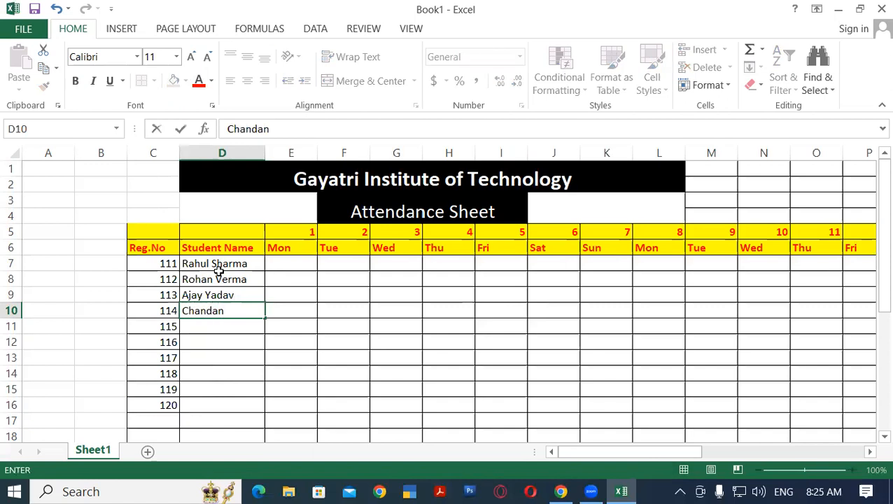
key(Return)
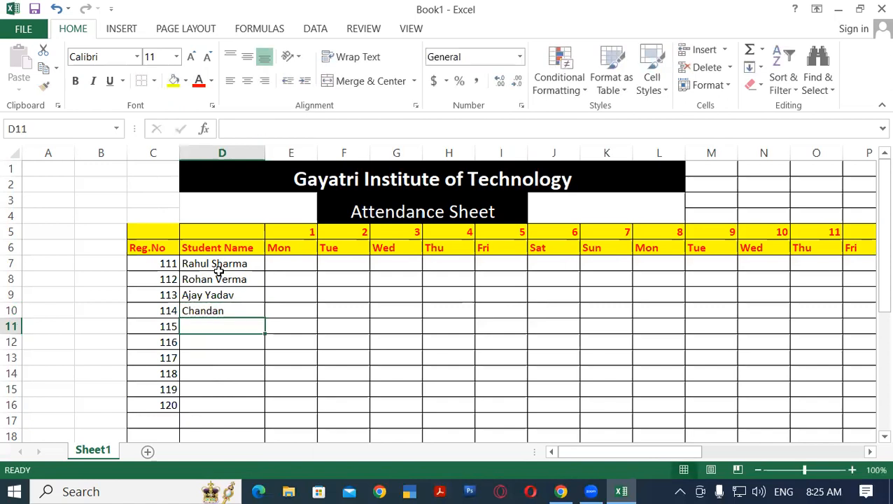
Enter the names of the fifth to seventh students in D11:D13
text(Mohan)
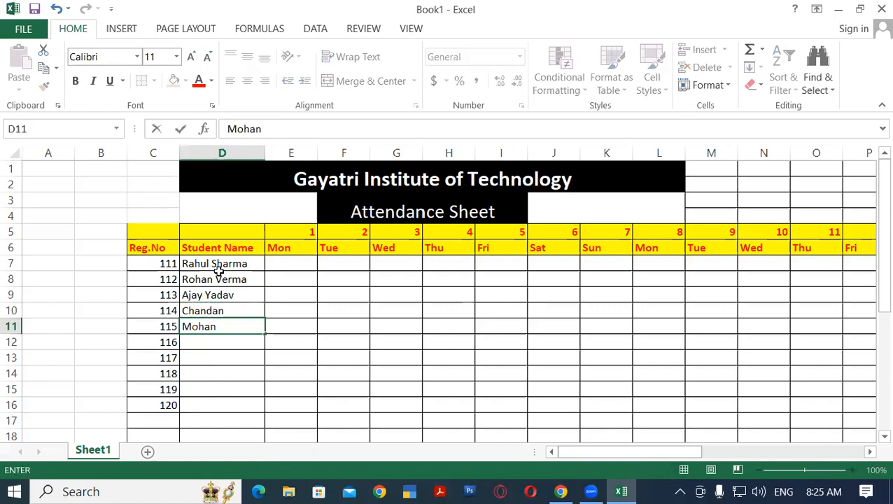
key(Return)
text(SUre)
key(BackSpace)
key(BackSpace)
key(BackSpace)
text(uresh)
key(Return)
text(Ramesh)
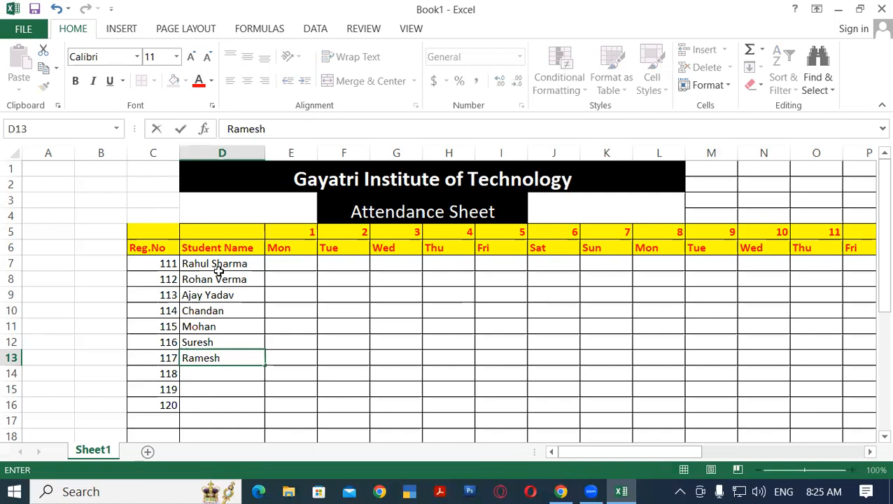
key(Return)
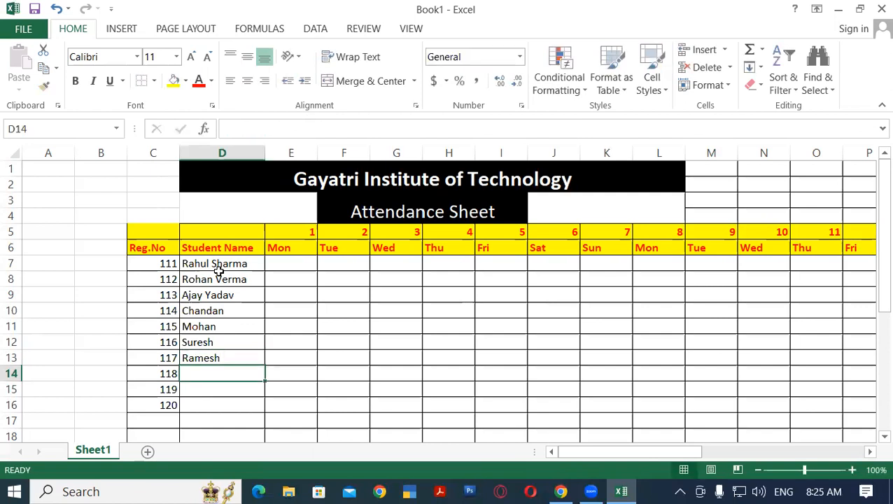
Enter the names of the last three students in D14:D16
text(Shambh)
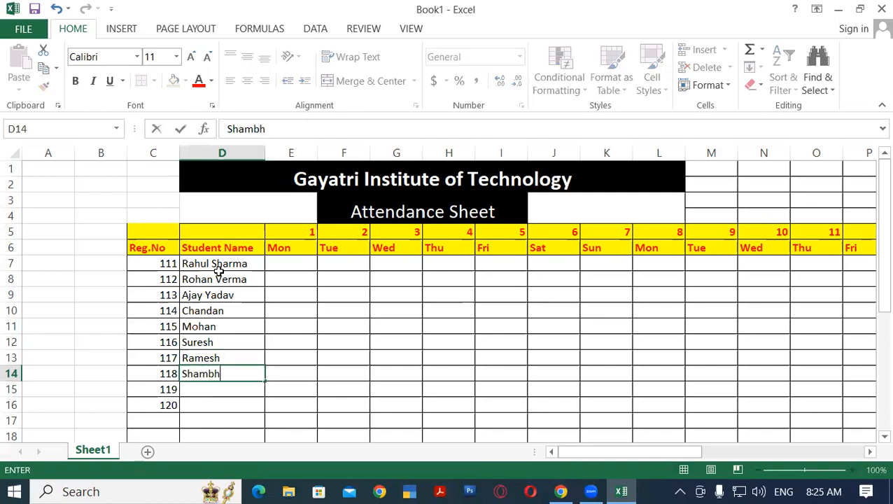
text(oo)
key(Return)
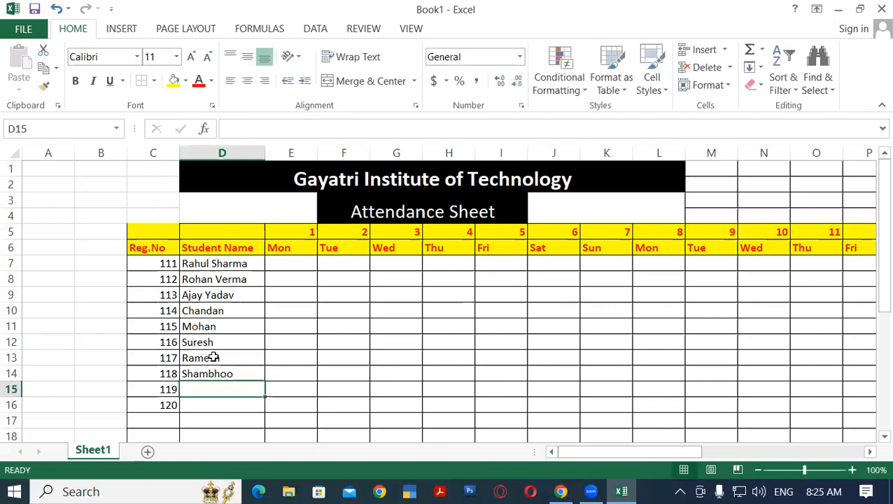
text(Ra)
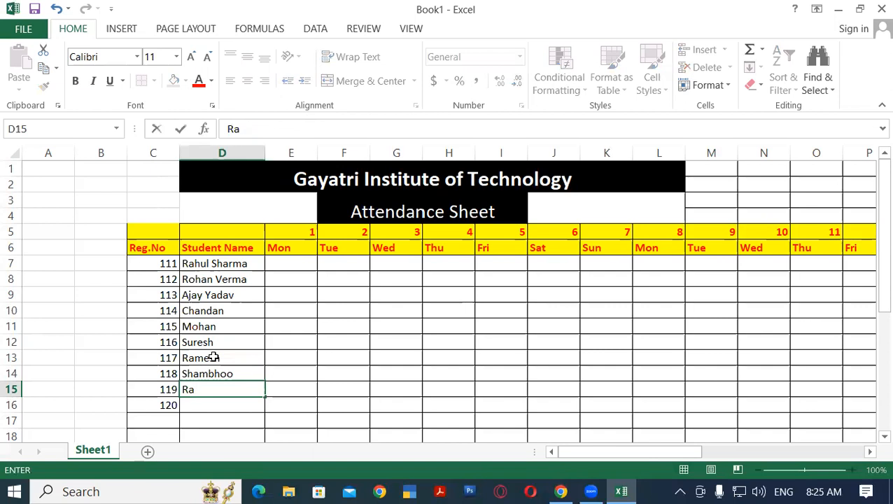
text(hit)
key(Return)
text(Rak)
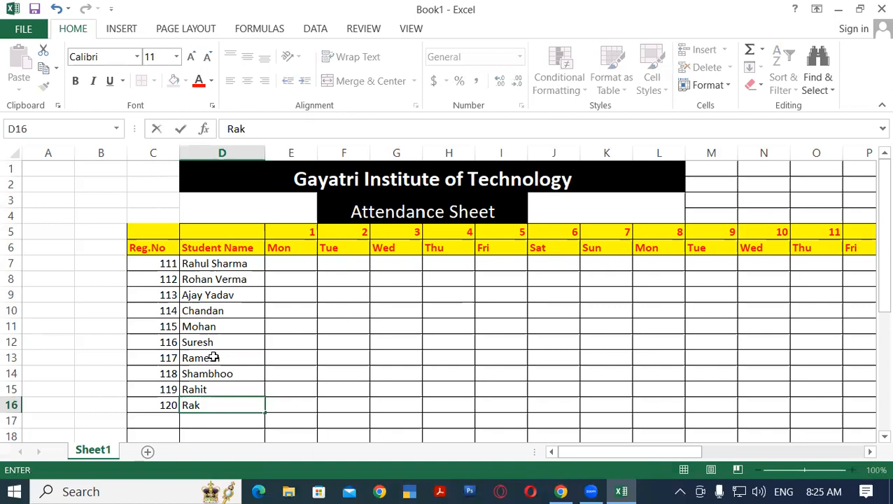
key(BackSpace)
text(ju)
key(Return)
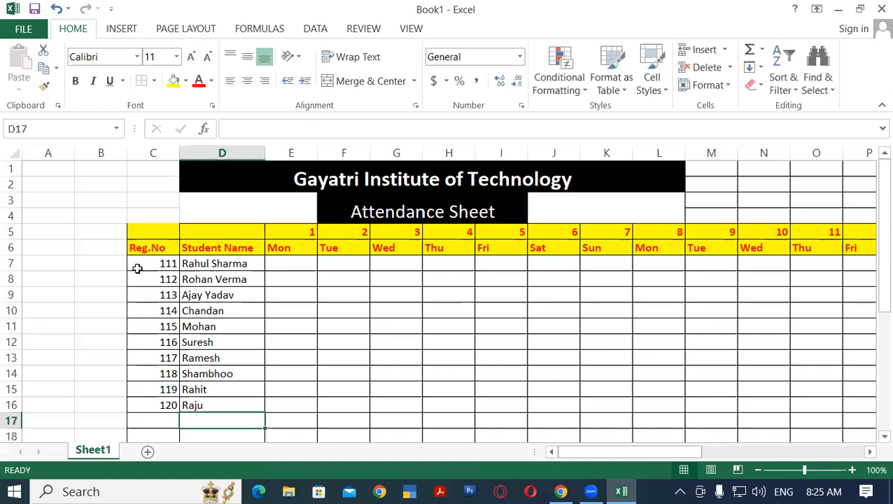
click(296, 261)
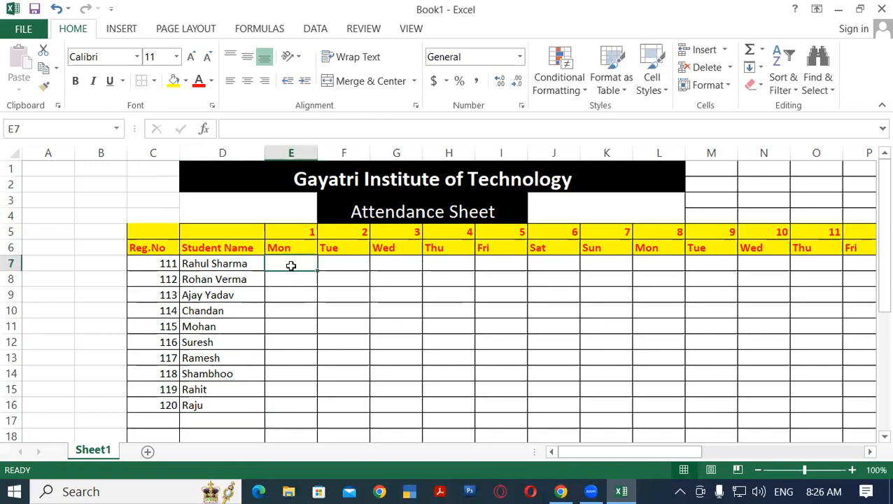
drag(296, 261, 267, 382)
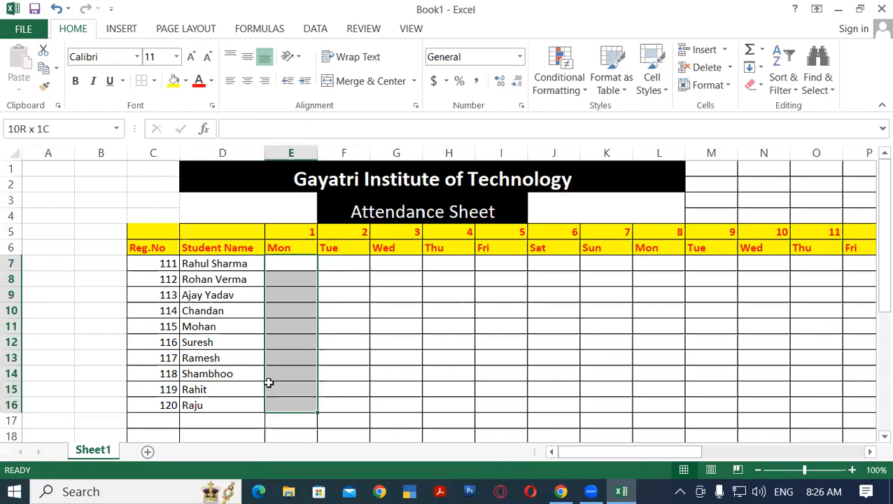
click(212, 262)
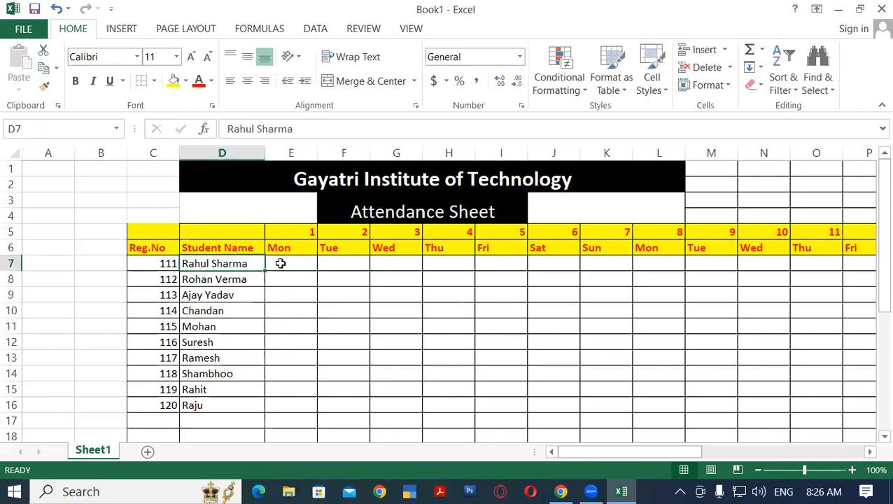
click(282, 262)
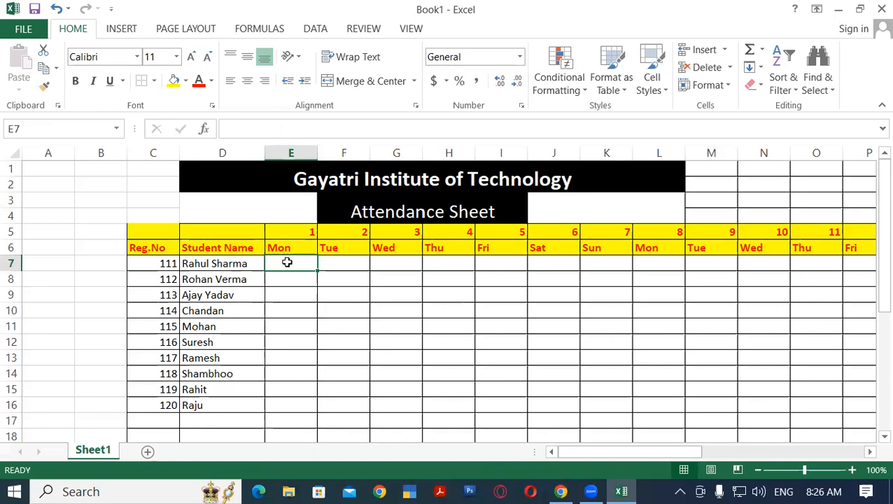
click(289, 308)
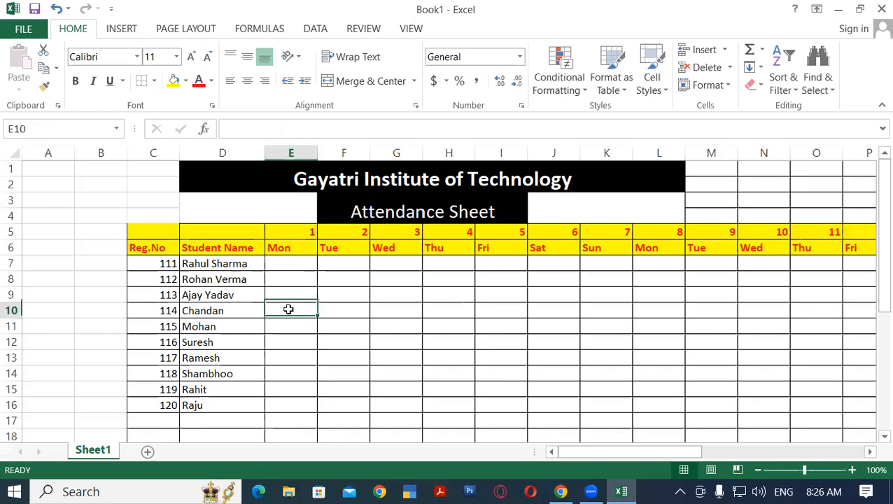
Mark the day 1 (Mon) attendance of the first five students in E7:E11 as P, A, P, A and L
click(293, 266)
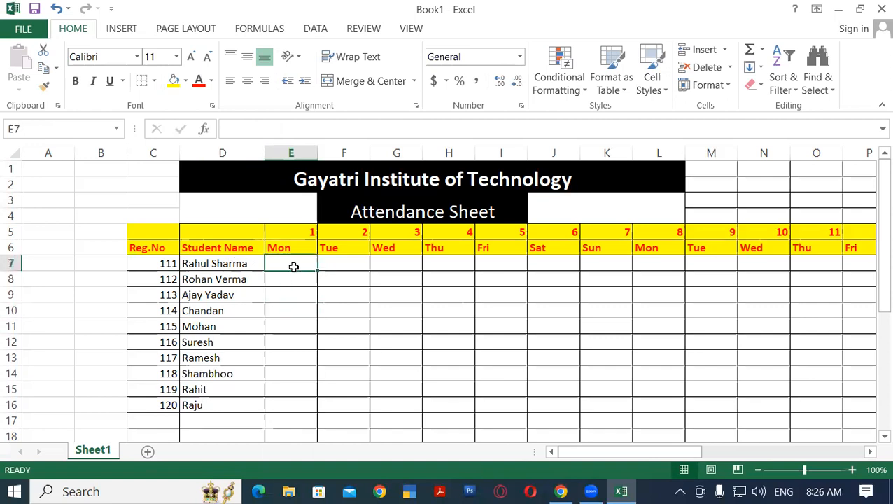
text(p)
key(BackSpace)
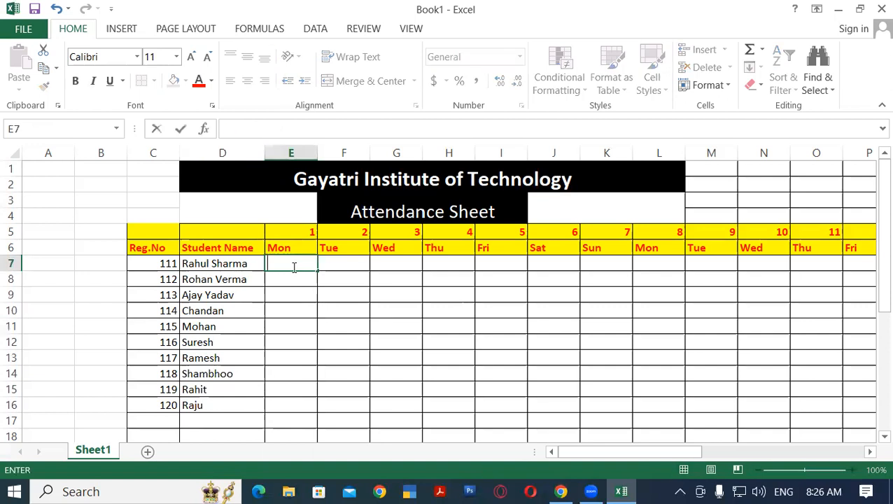
text(P)
key(Return)
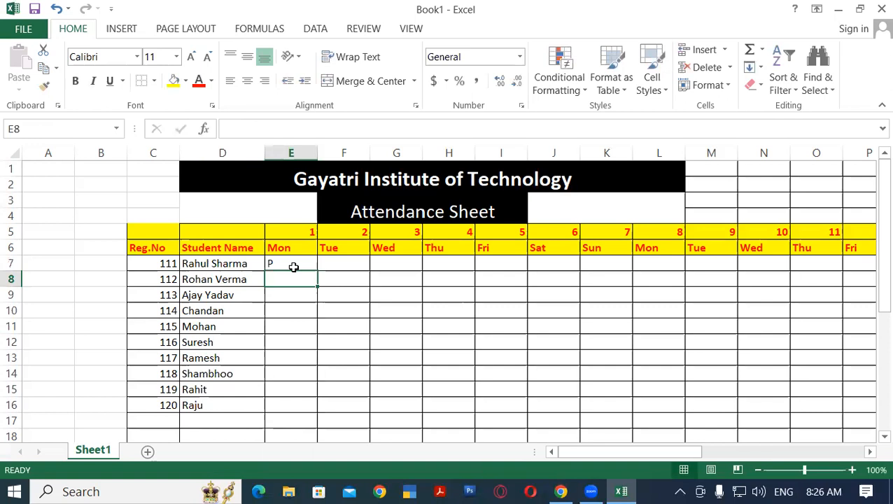
text(A)
key(Return)
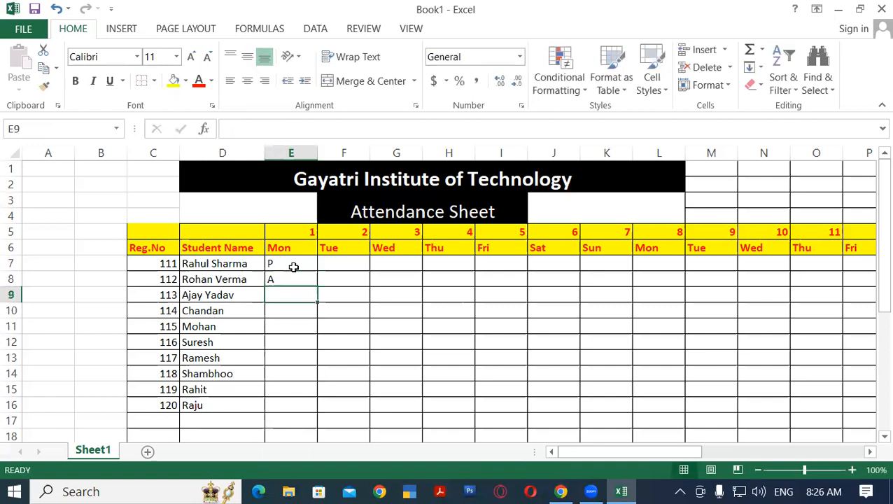
text(P)
key(Return)
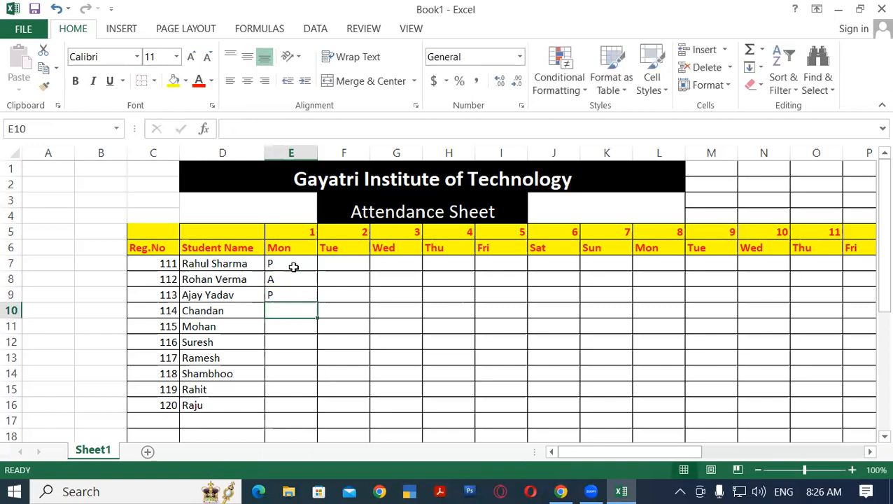
text(A)
key(Return)
text(L)
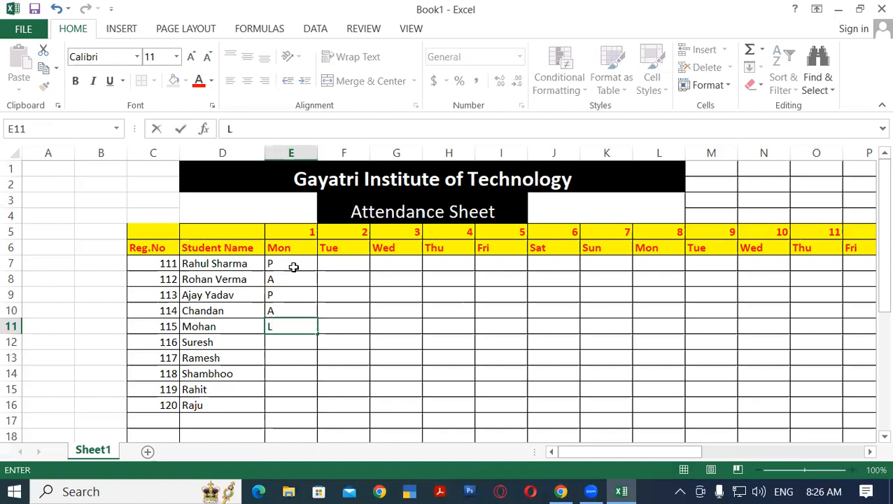
key(Return)
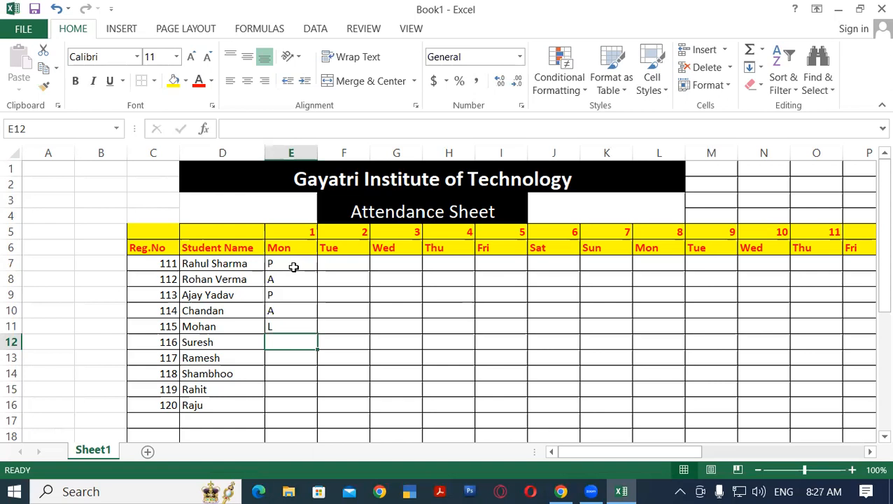
Clear the day 1 attendance marks of the first five students in E7:E11
drag(293, 267, 285, 325)
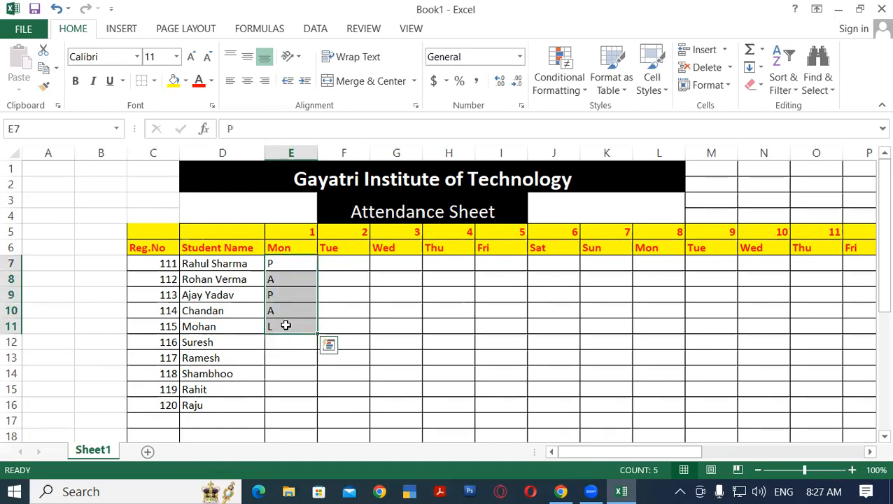
key(Delete)
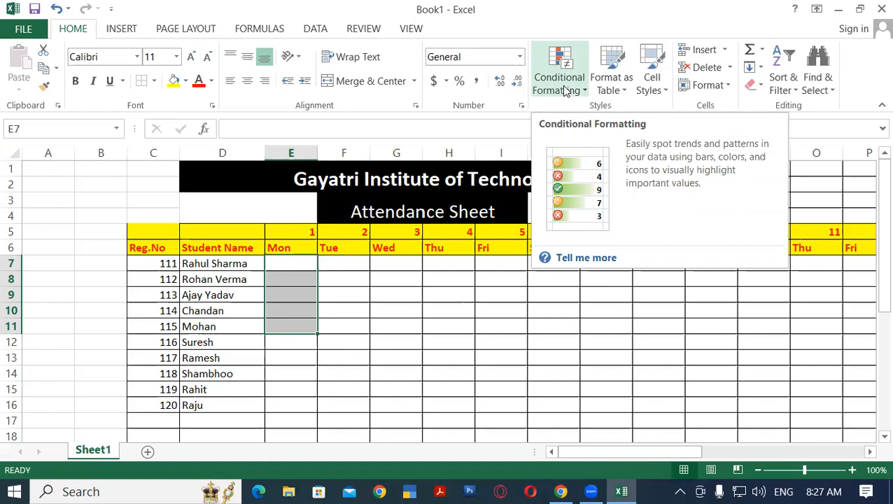
click(328, 371)
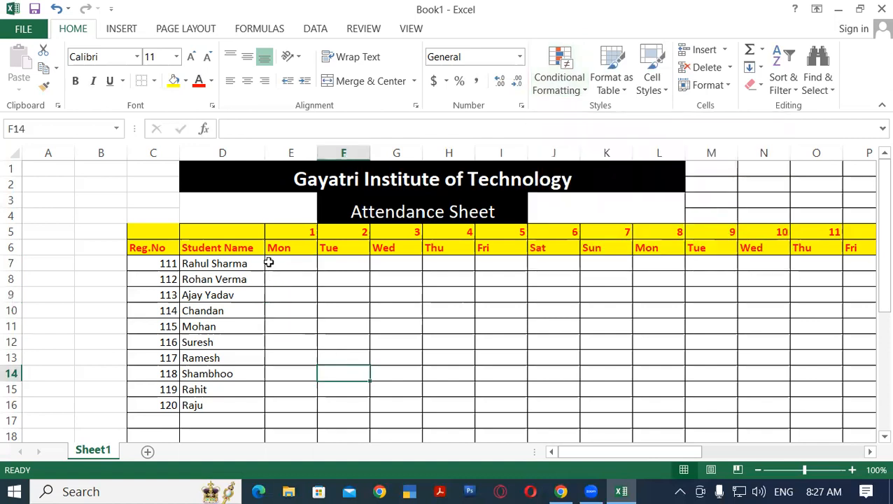
click(269, 263)
drag(360, 269, 733, 287)
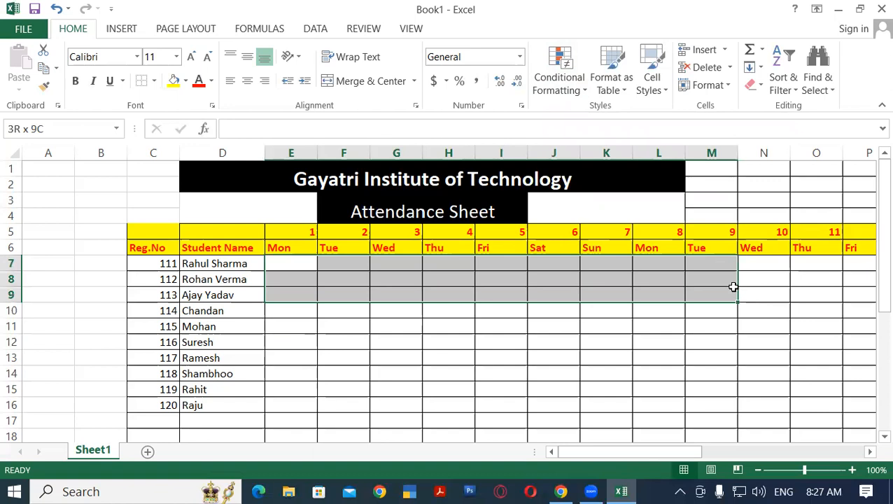
drag(732, 287, 732, 288)
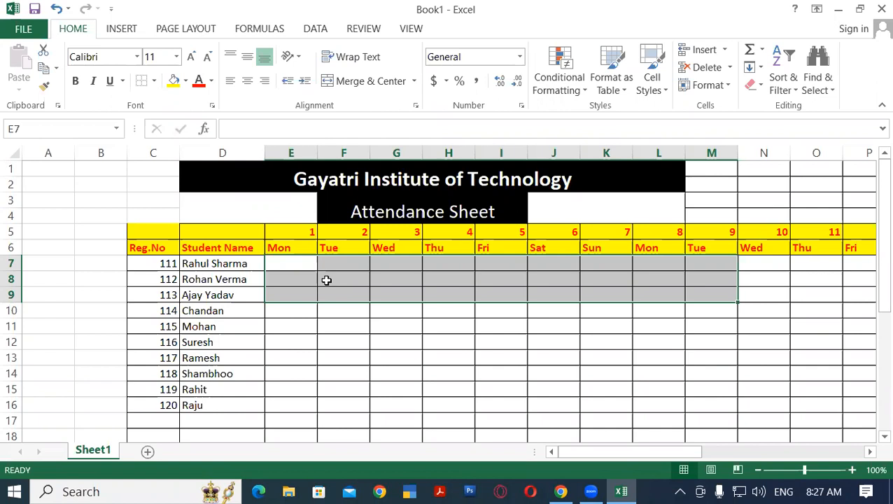
click(330, 355)
Select the attendance grid from E7 across the day columns and start a Text That Contains highlight rule for P
drag(275, 264, 793, 404)
drag(755, 448, 590, 459)
drag(873, 307, 874, 210)
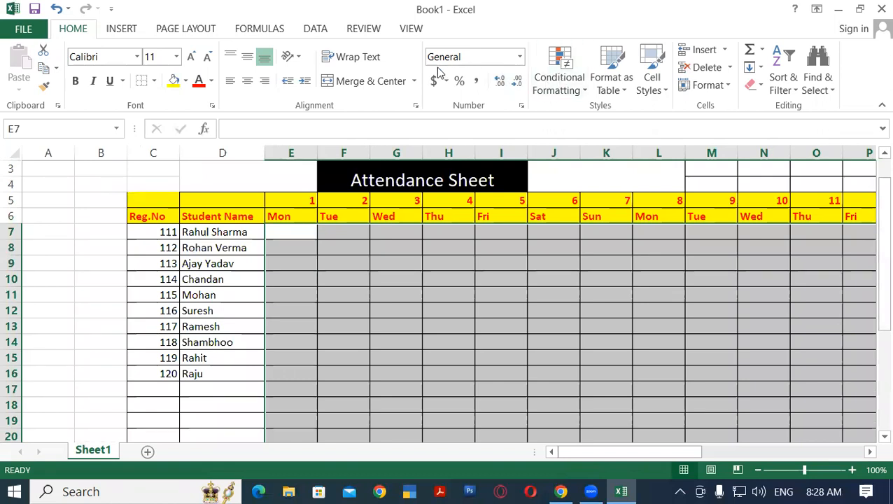
click(568, 91)
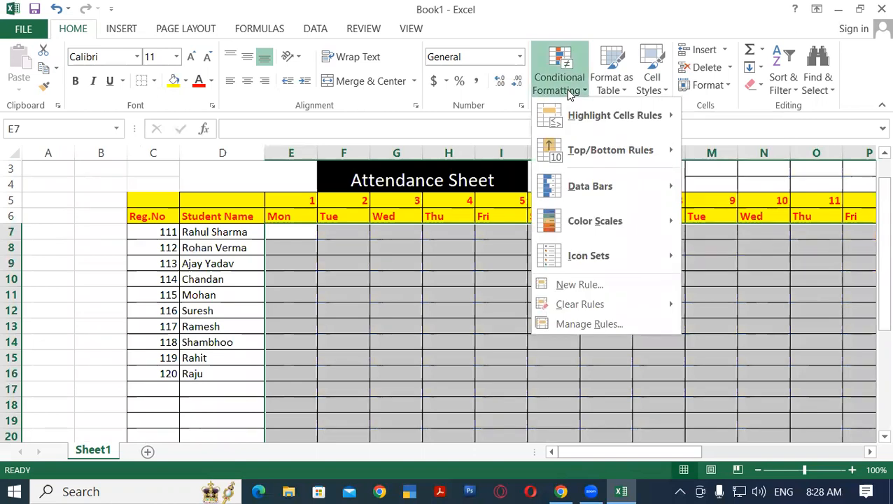
mouse_move(556, 116)
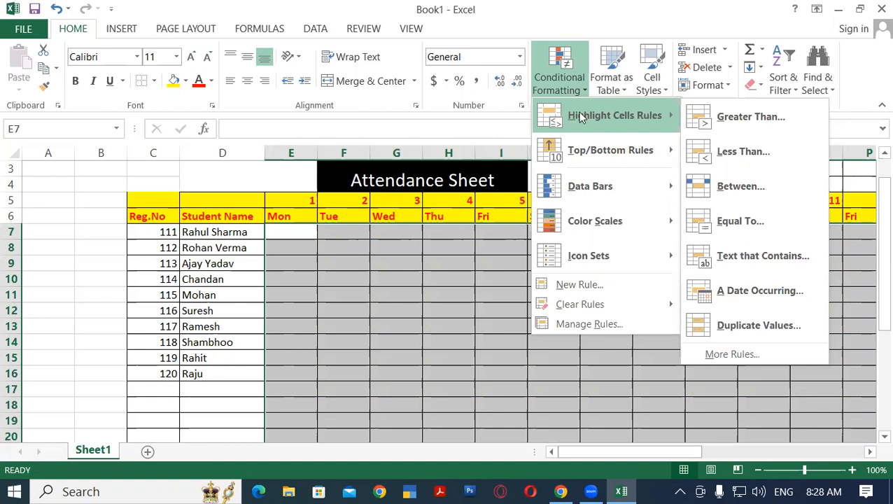
click(752, 258)
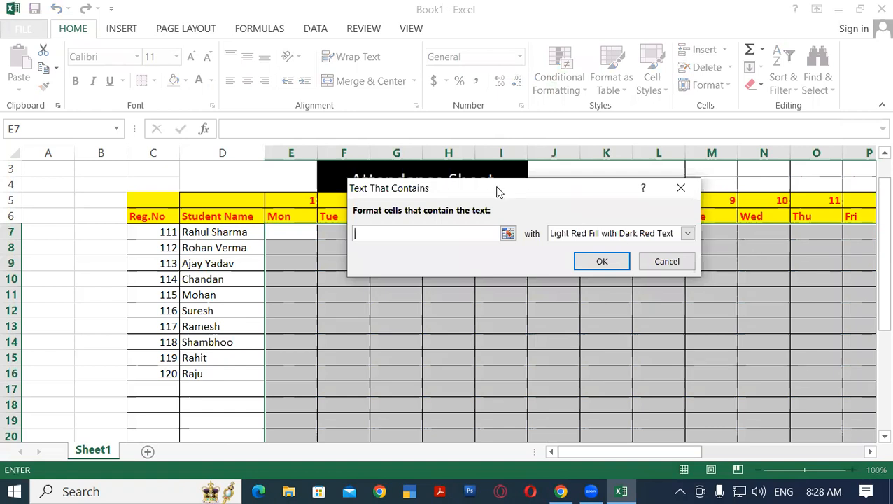
drag(496, 191, 453, 66)
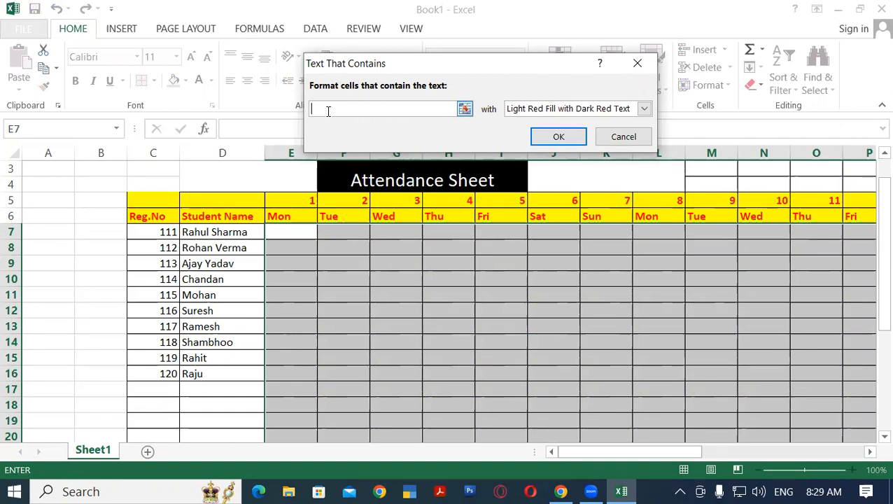
text(P)
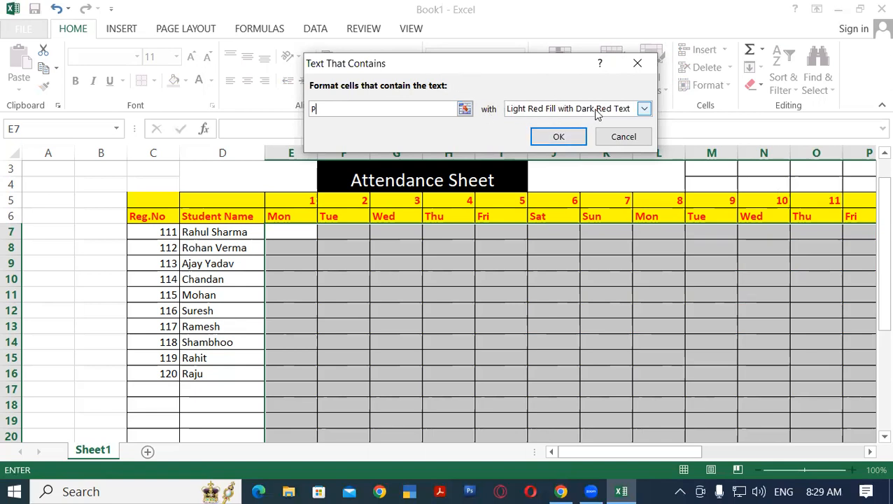
Choose a custom format for the P rule and set its fill to standard green
click(643, 109)
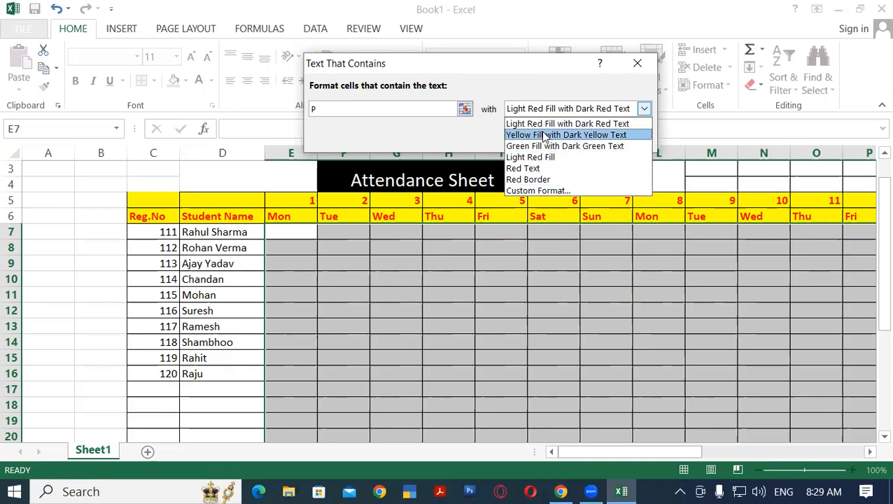
click(547, 191)
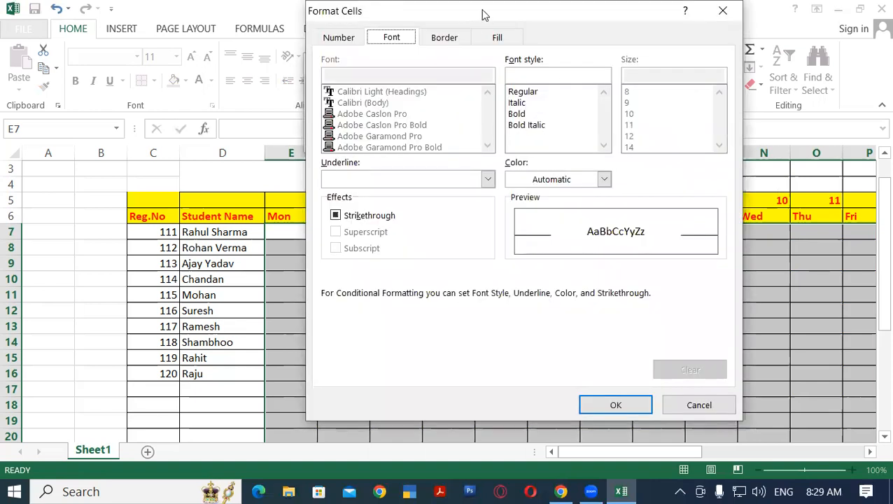
drag(483, 14, 394, 14)
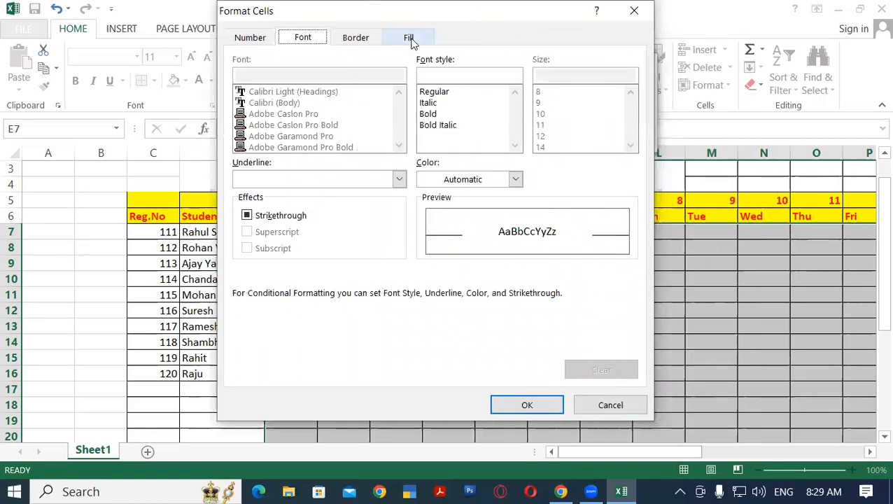
click(412, 40)
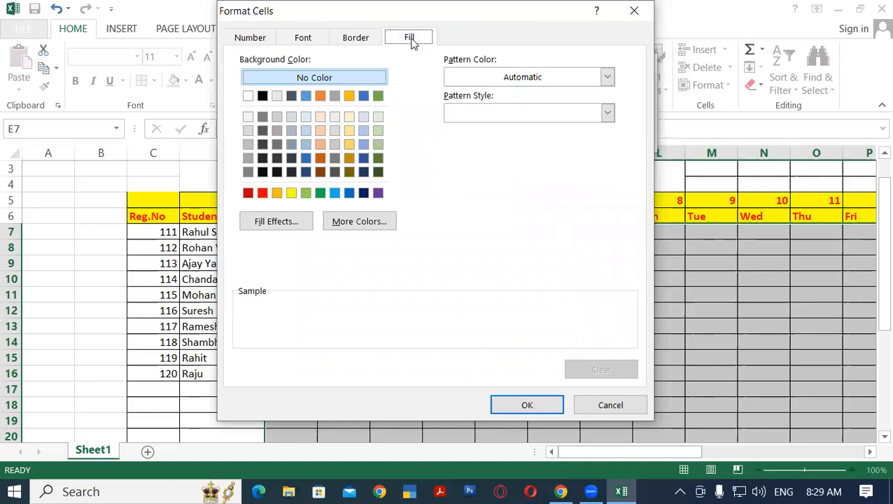
click(321, 193)
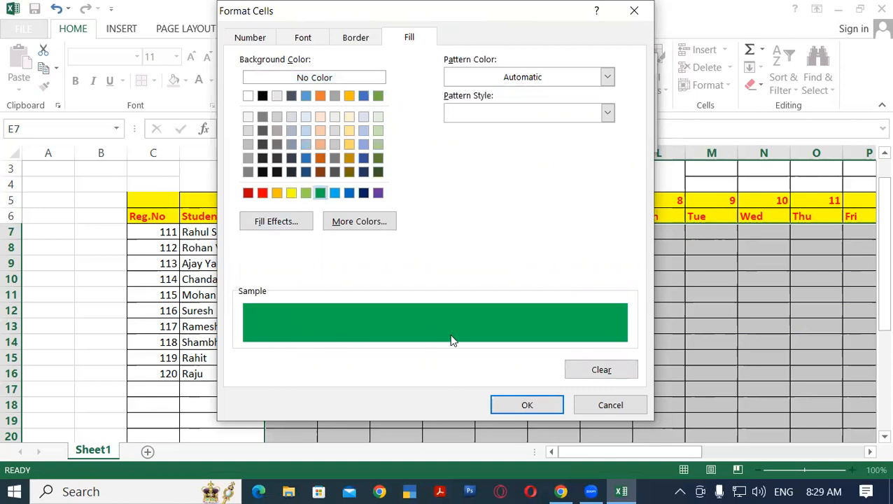
Set the P rule's font to white and bold, and apply the rule to the attendance grid
click(301, 42)
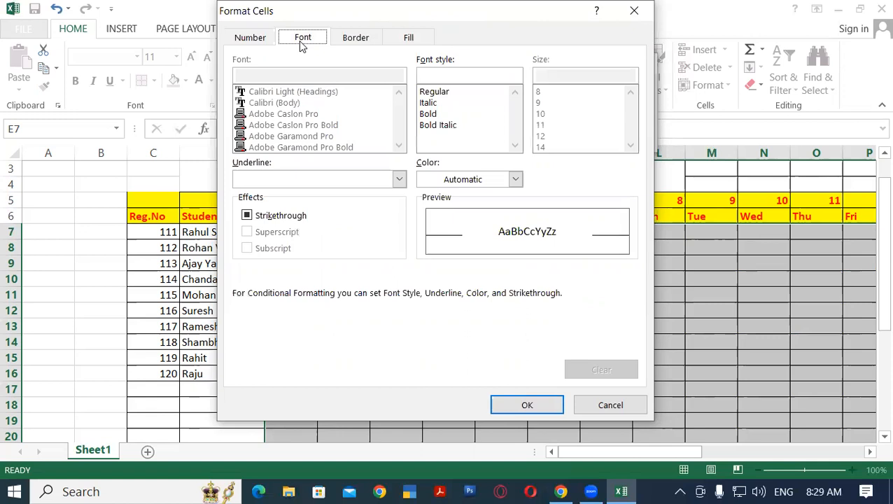
click(515, 179)
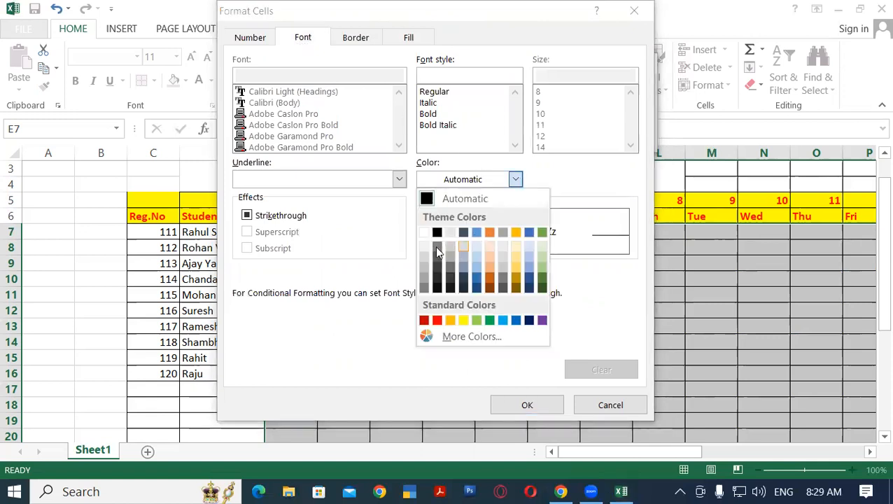
click(424, 232)
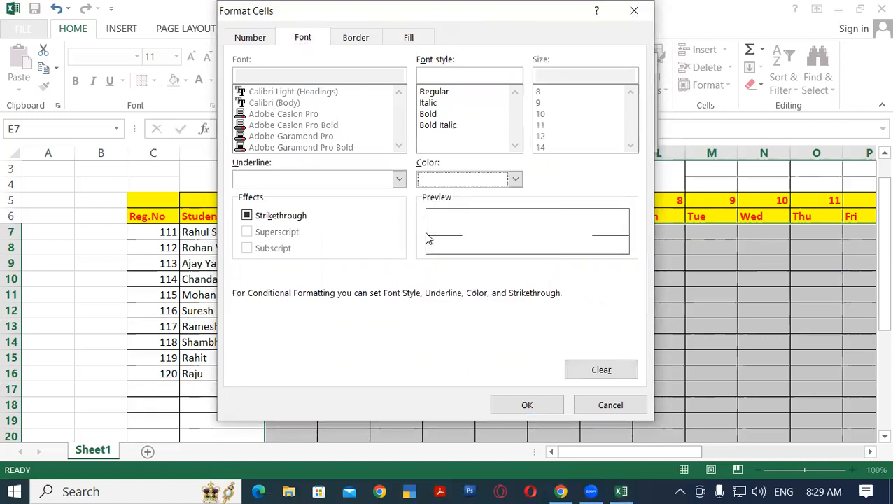
click(426, 117)
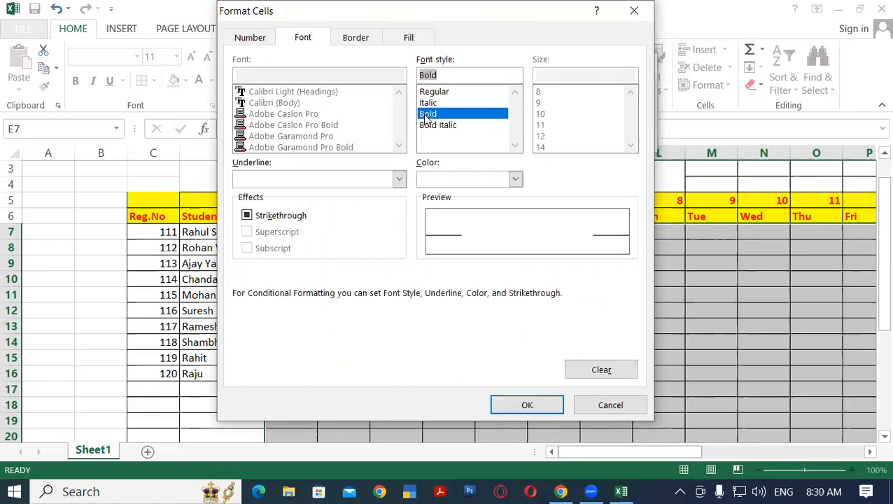
click(518, 406)
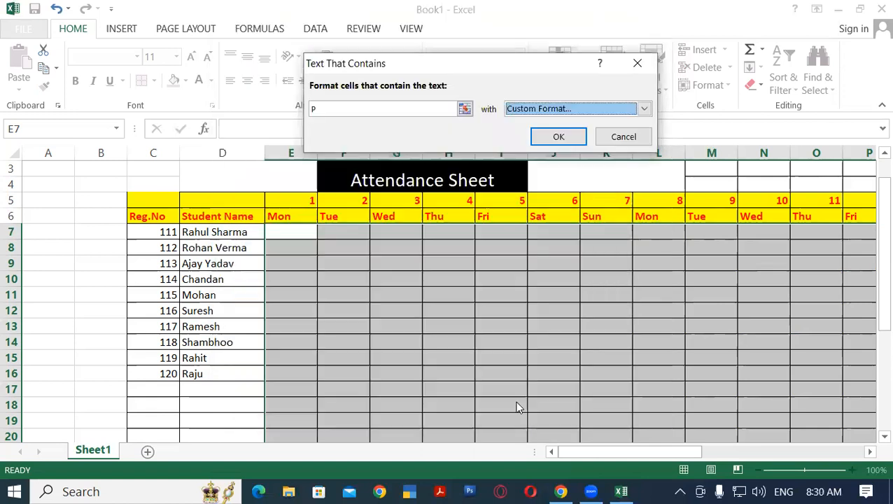
click(564, 137)
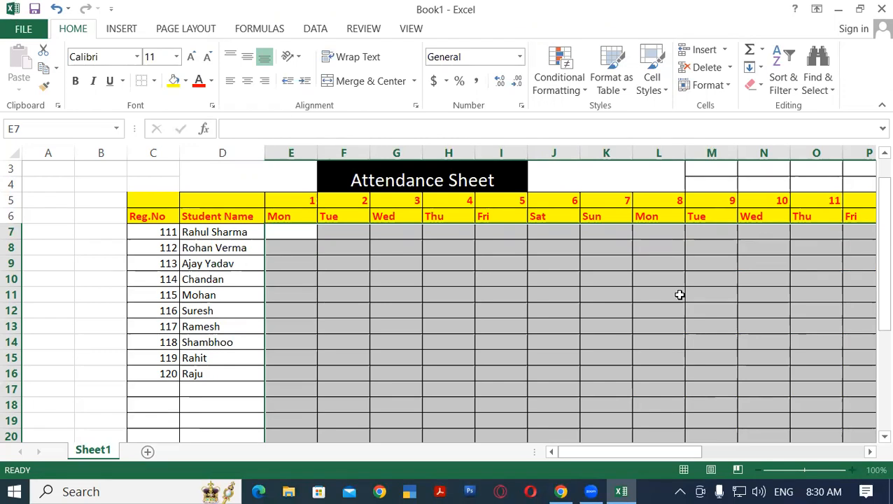
Start a Text That Contains highlight rule for A on the same grid, with a custom dark red fill
click(567, 87)
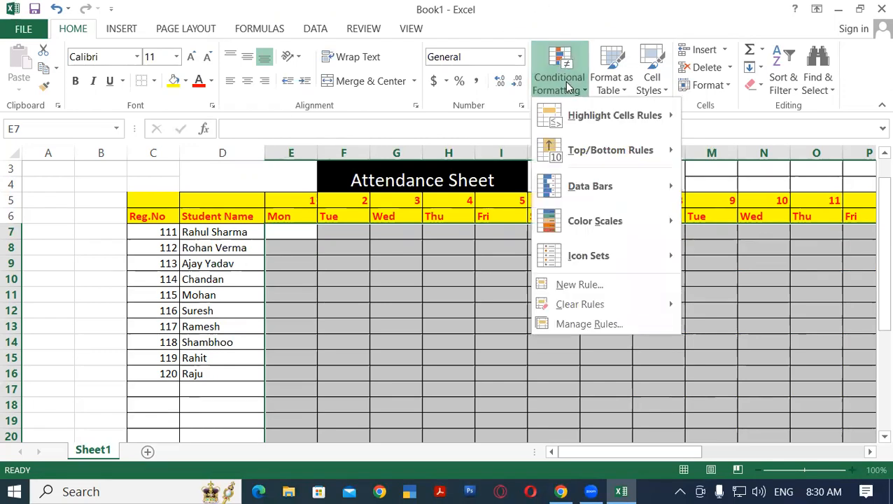
mouse_move(617, 119)
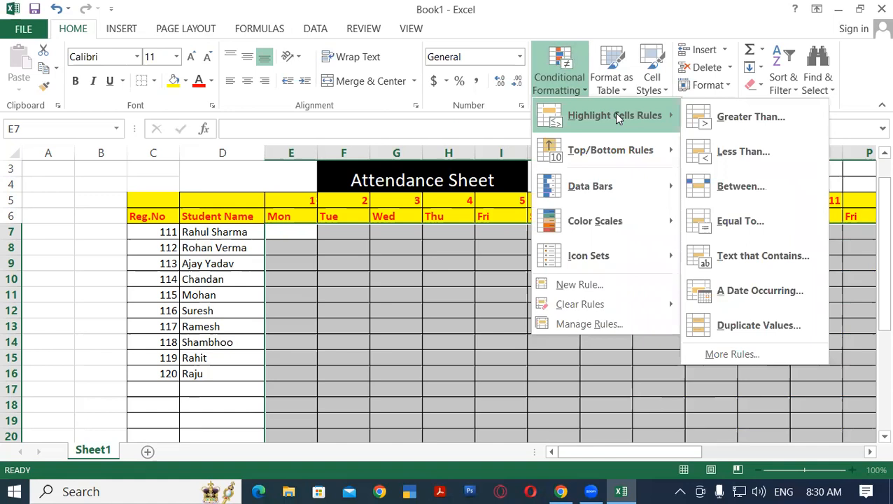
click(743, 257)
text(A)
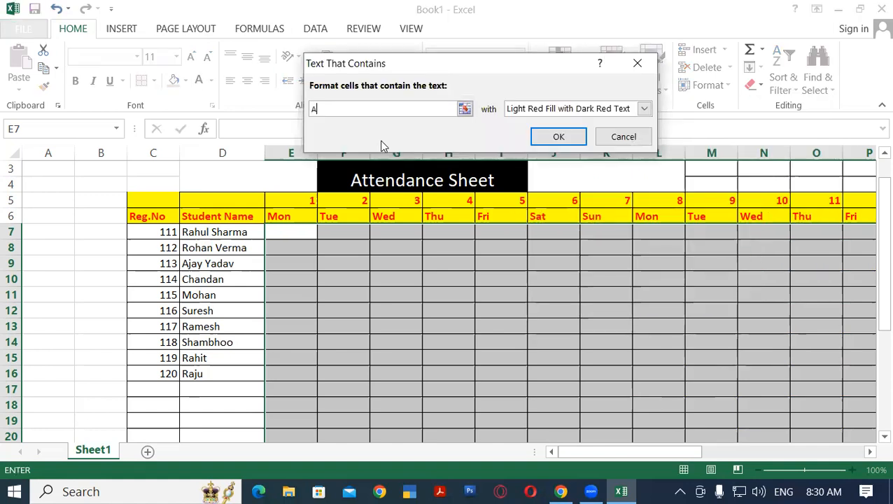
click(583, 112)
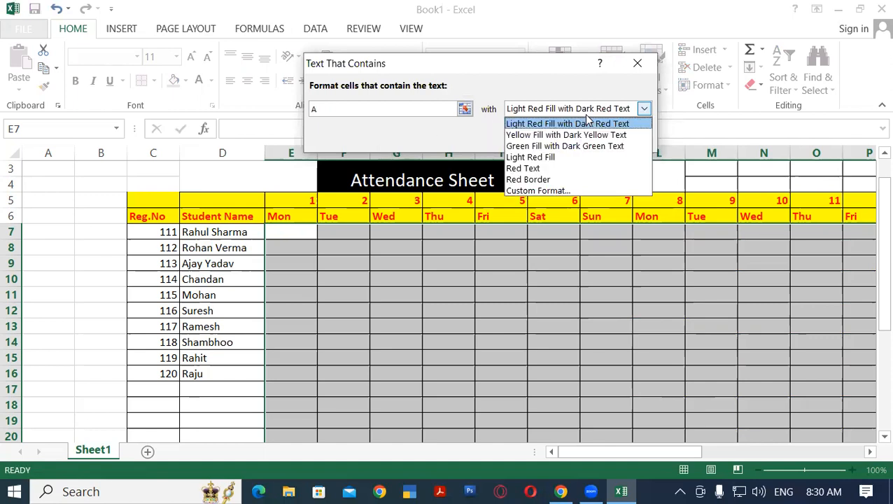
click(562, 192)
click(454, 38)
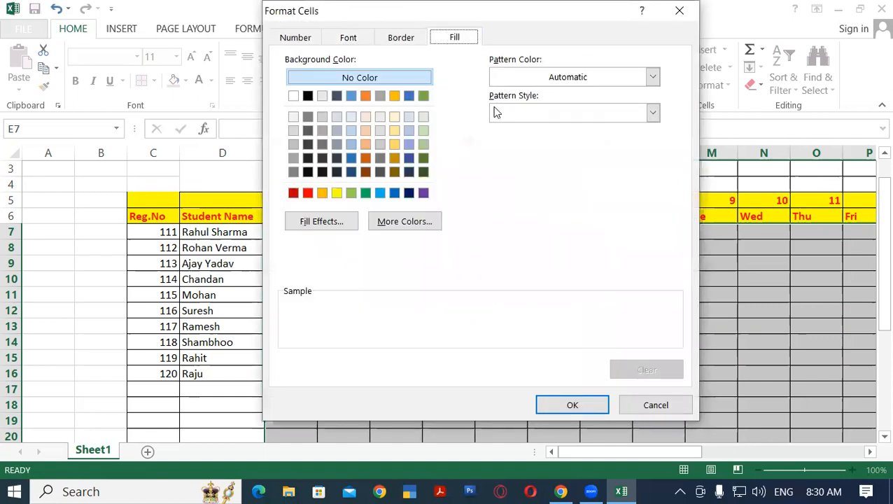
click(294, 193)
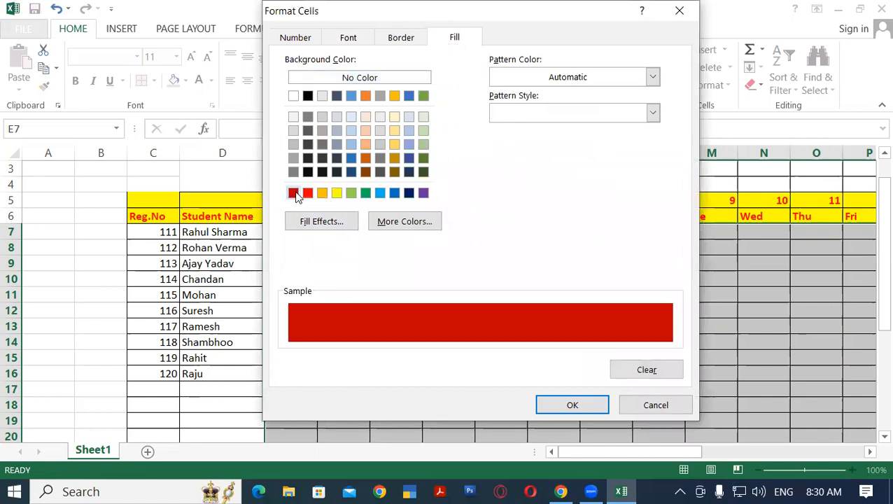
Set the A rule's font to white and bold, and apply the rule to the attendance grid
click(349, 38)
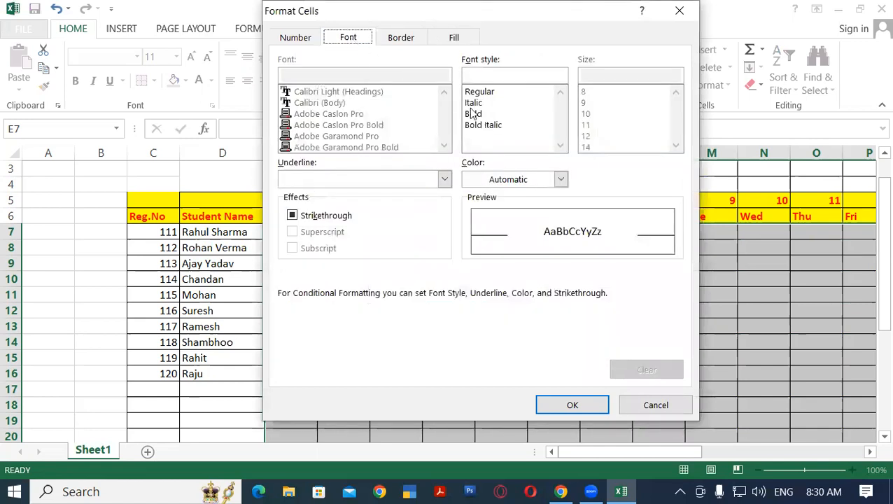
click(530, 178)
click(471, 236)
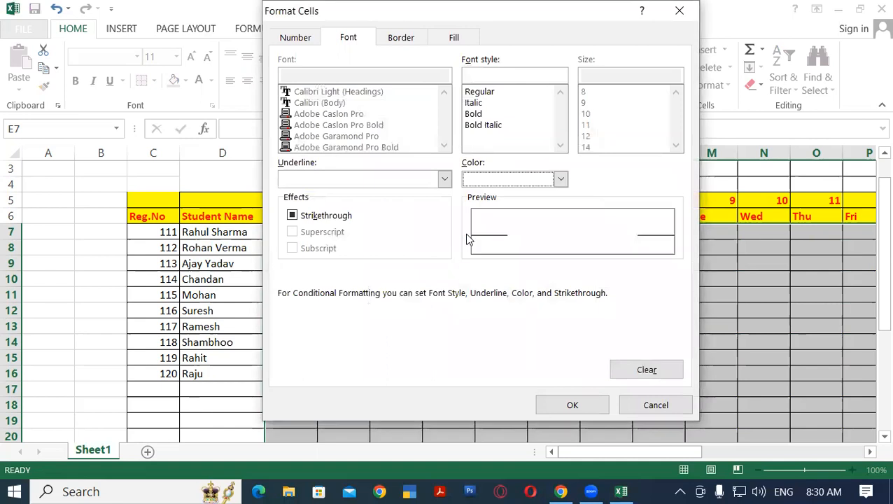
click(475, 114)
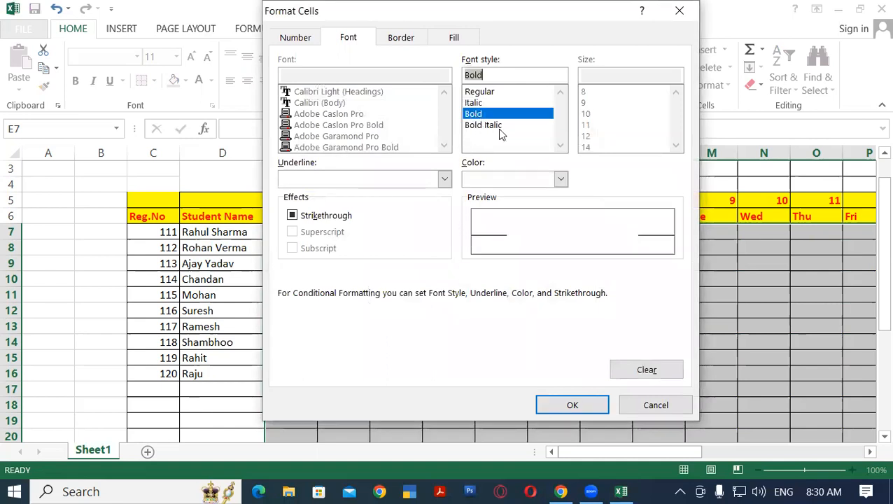
click(592, 409)
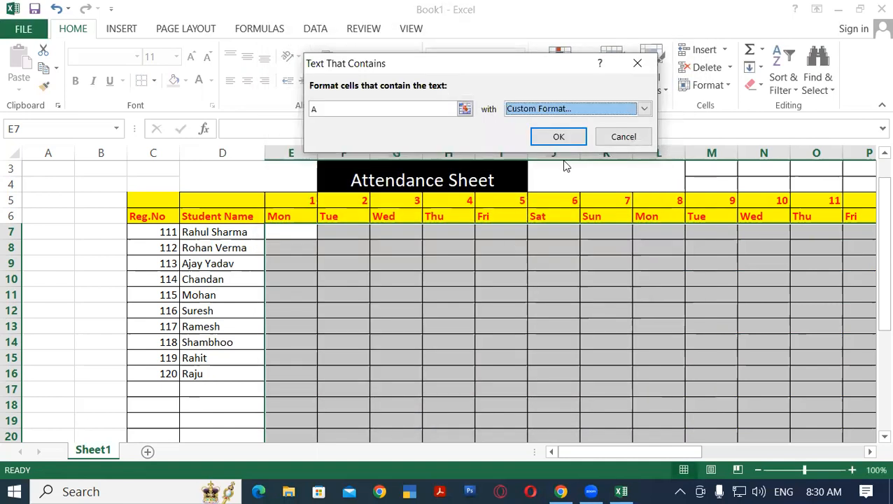
click(560, 138)
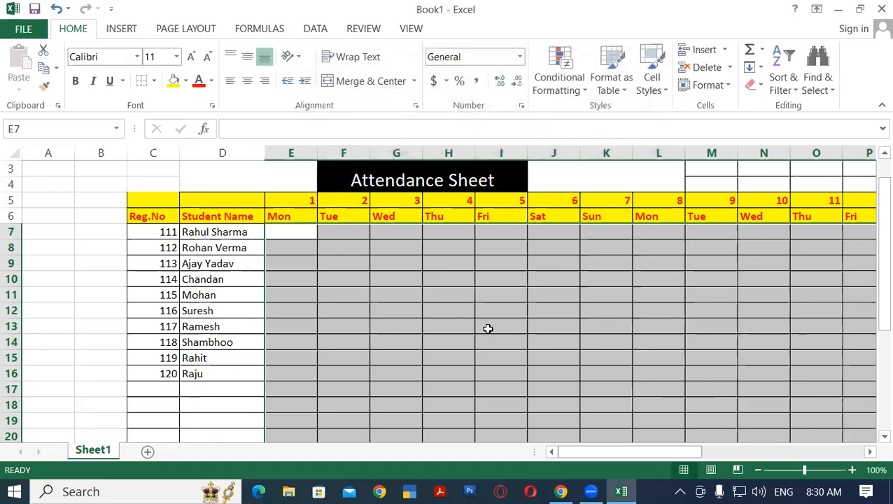
Start a Text That Contains highlight rule for L on the attendance grid, with a custom standard yellow fill
click(572, 89)
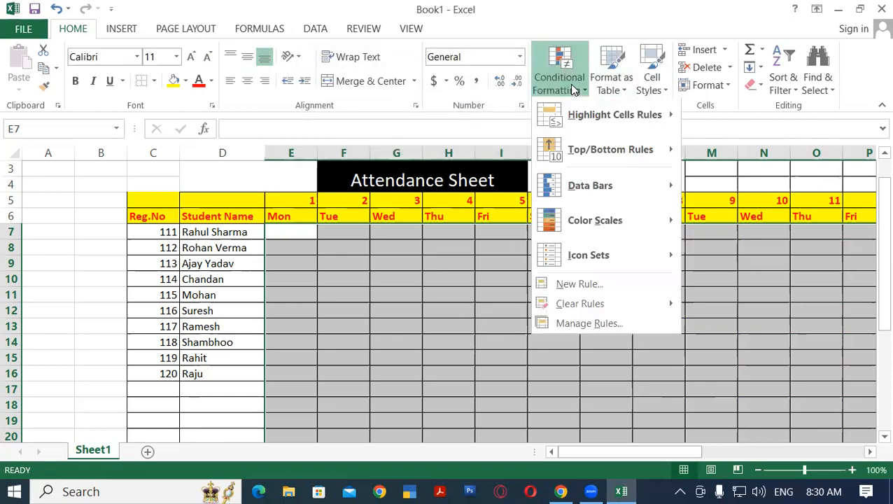
mouse_move(588, 119)
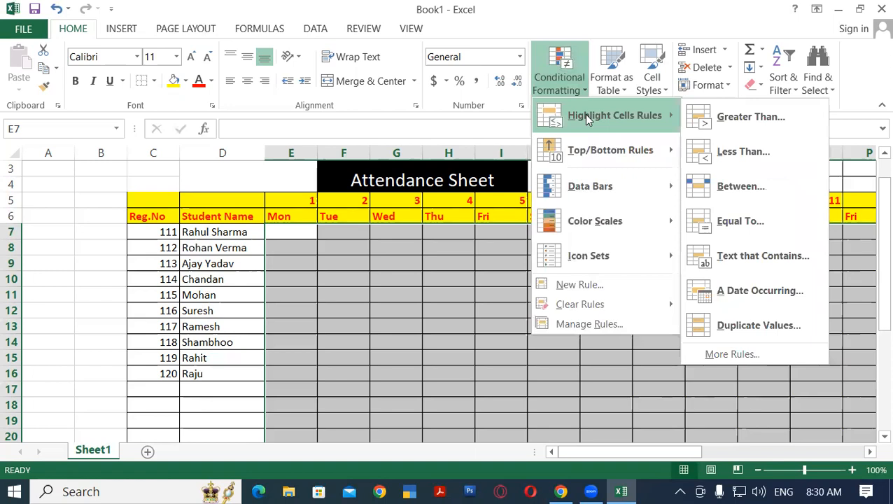
click(754, 257)
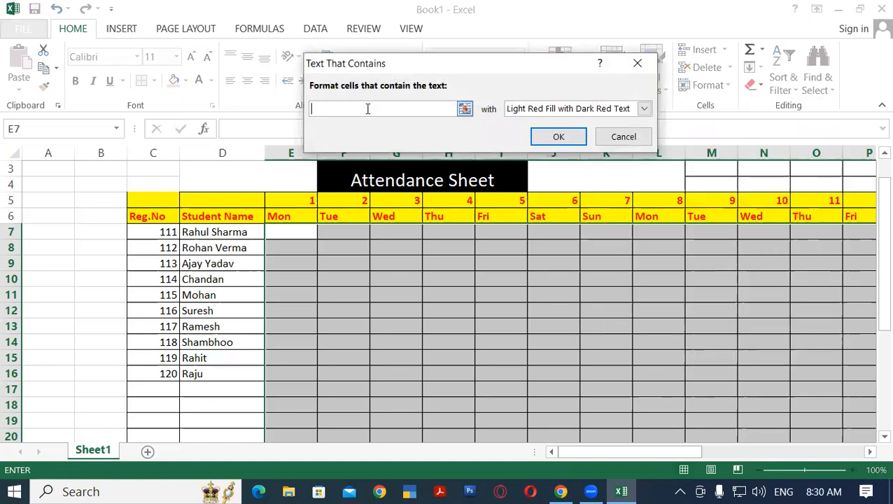
text(L)
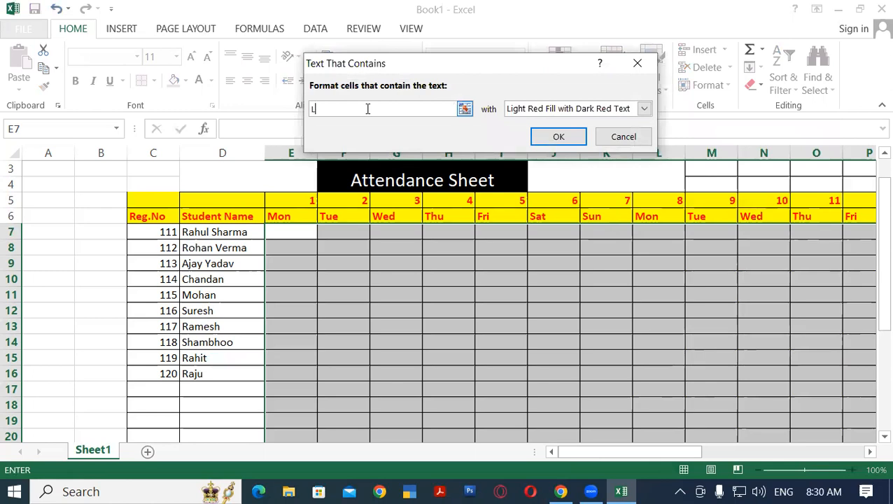
click(548, 109)
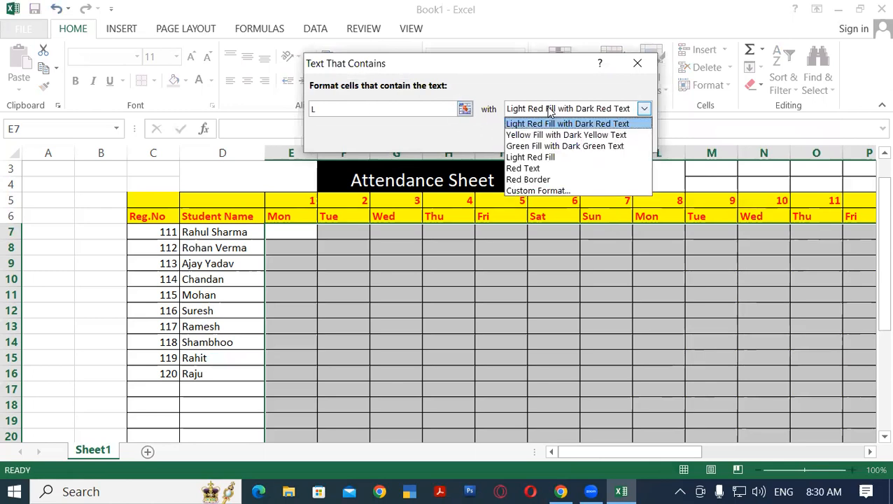
click(541, 191)
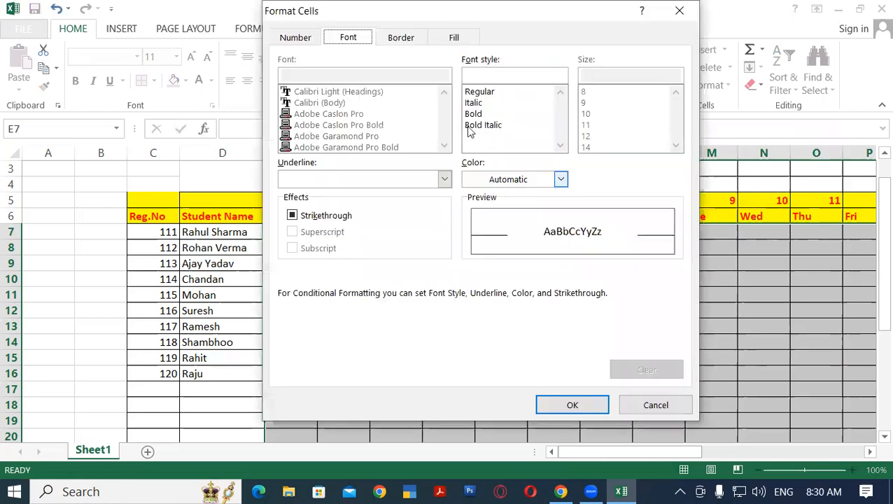
click(454, 38)
click(337, 192)
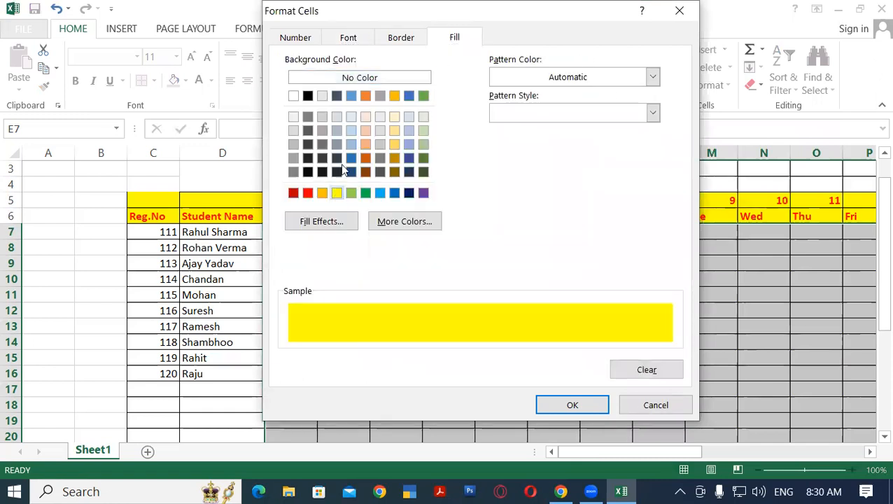
Set the L rule's font colour to standard red and apply the rule to the attendance grid
click(357, 39)
click(561, 179)
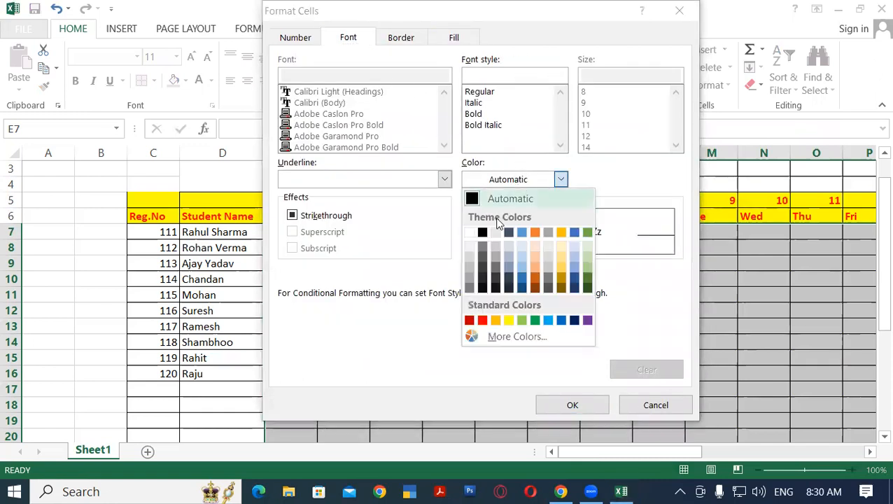
click(482, 320)
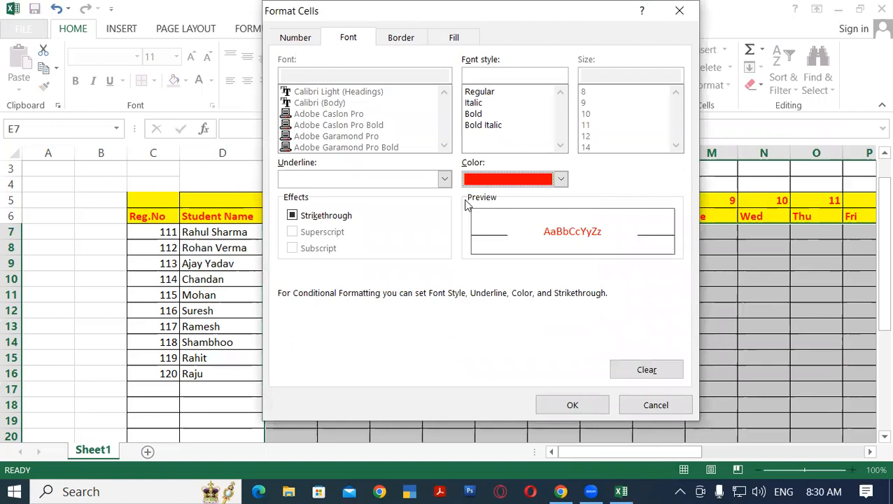
click(599, 406)
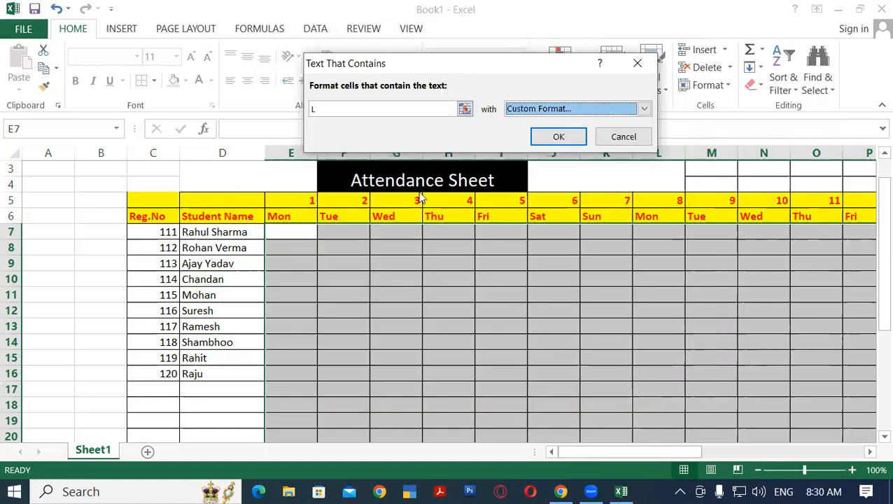
click(559, 136)
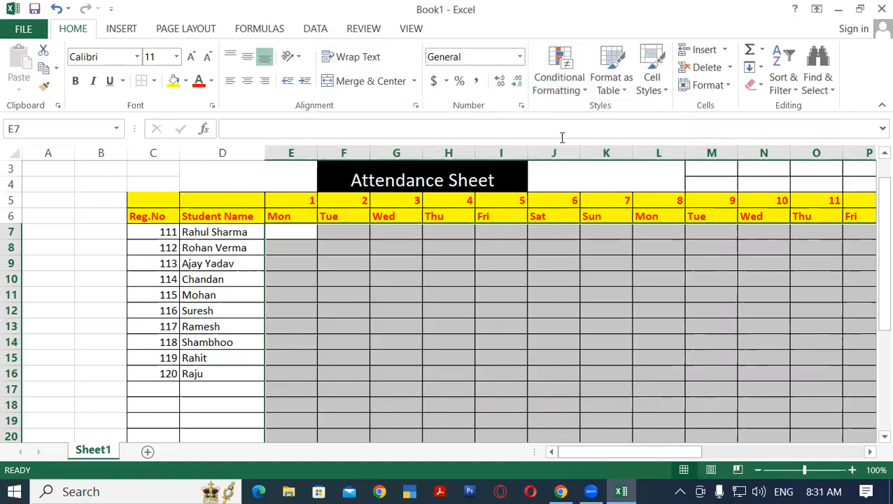
click(329, 261)
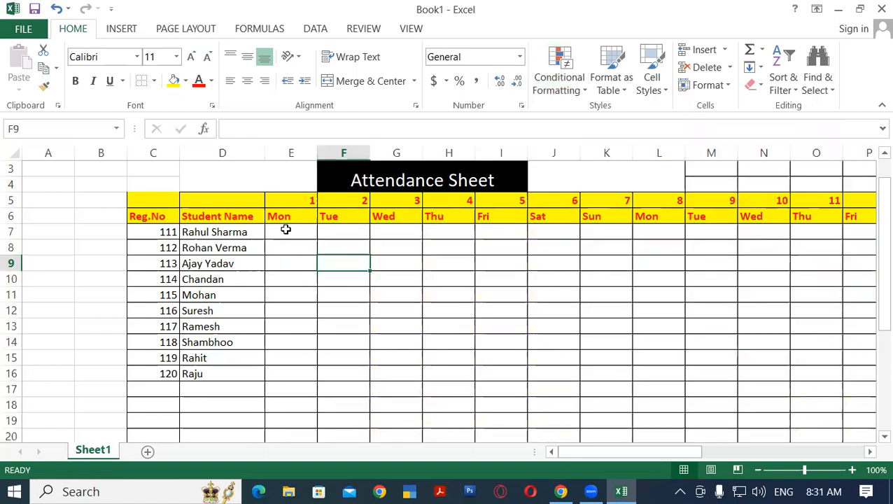
Enter the day 1 (Mon) marks P, P, P, A and L for the first five students in E7:E11
scroll(285, 230, up, 1)
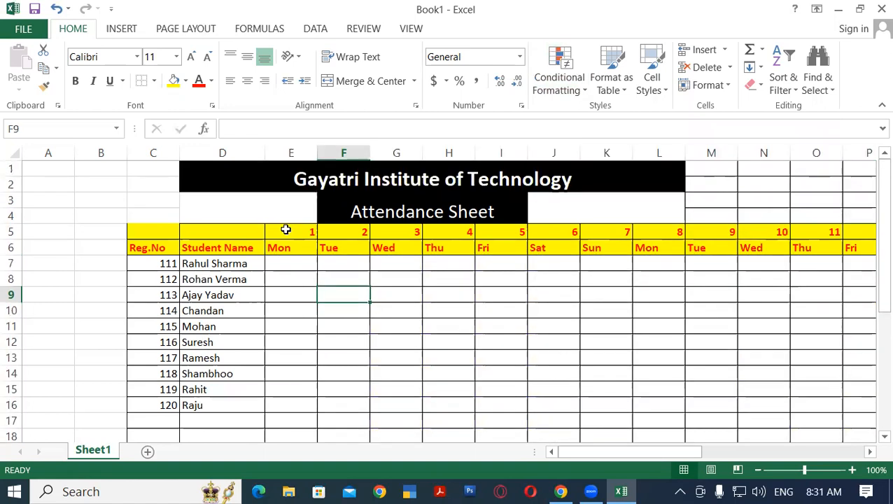
click(296, 264)
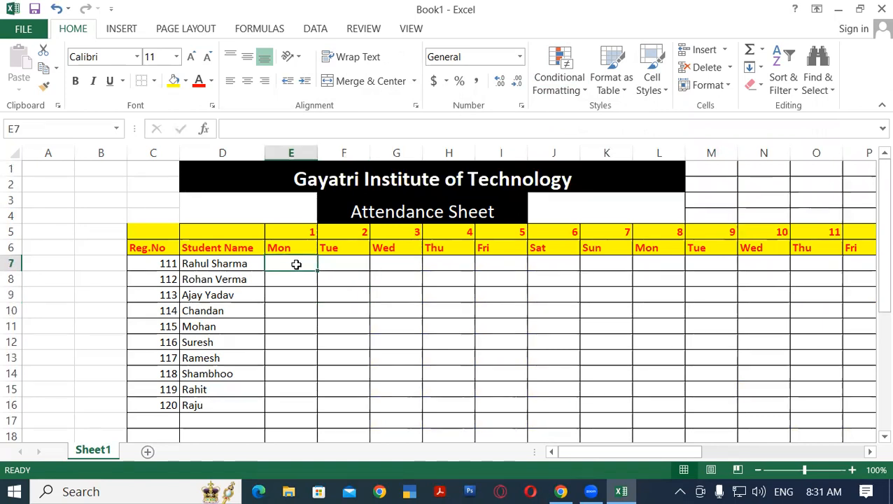
text(P)
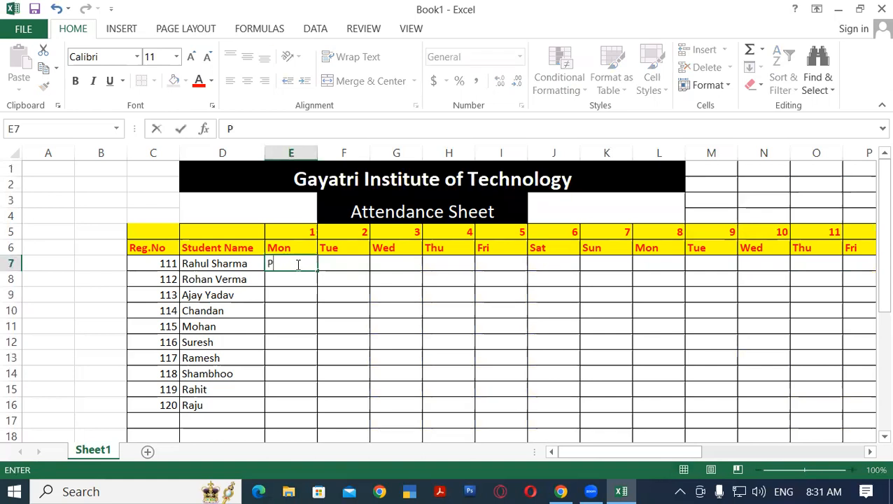
key(Return)
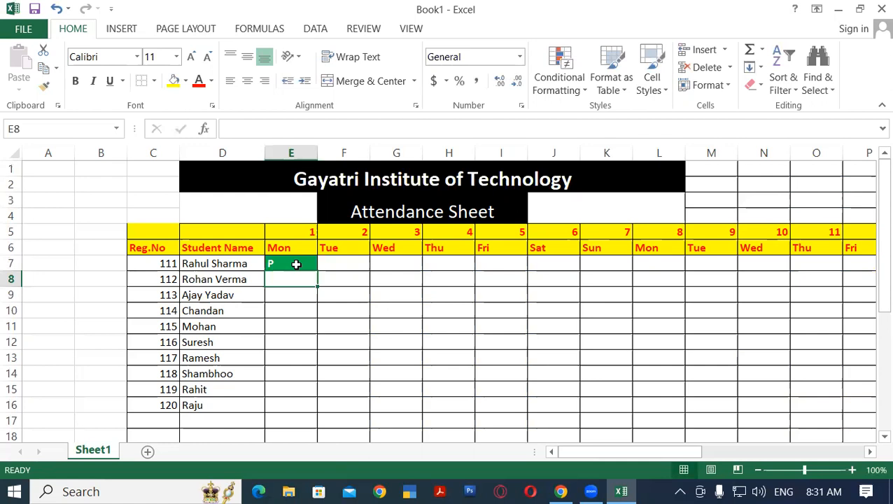
text(P)
key(Return)
text(P)
key(Return)
text(A)
key(Return)
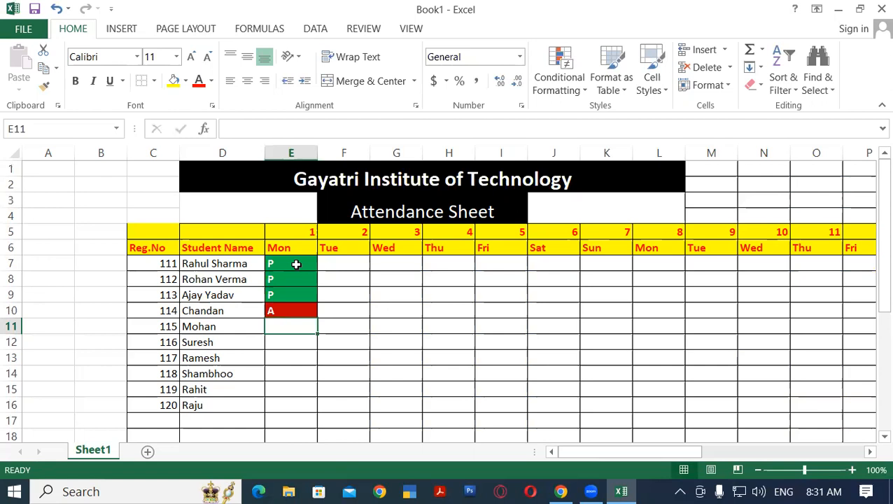
text(L)
key(Return)
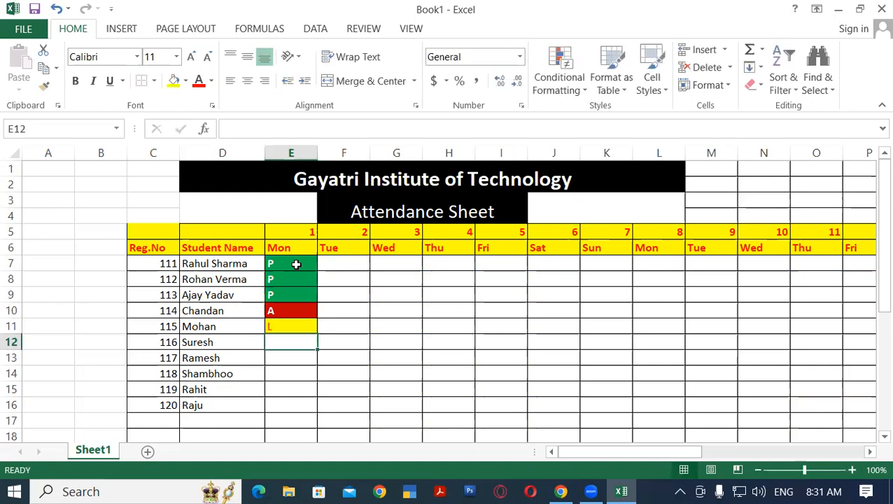
Enter the day 1 (Mon) marks P, P, P, A and P for the last five students in E12:E16
text(P)
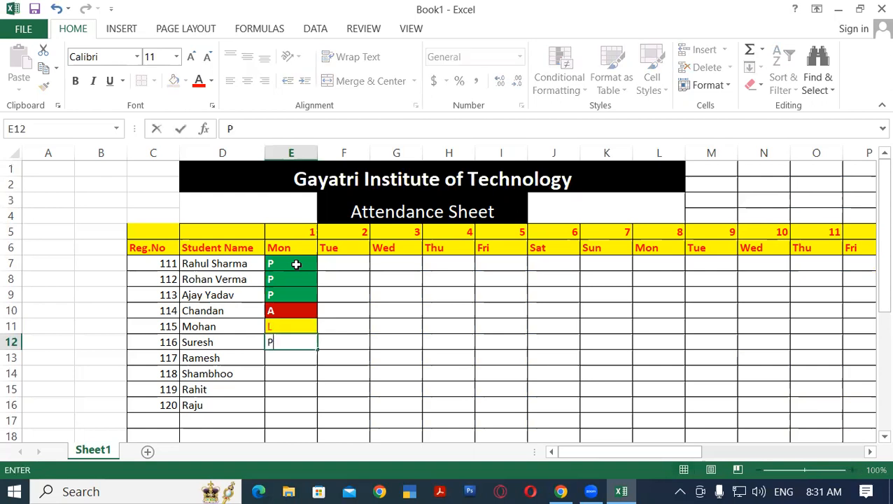
key(Return)
text(P)
key(Return)
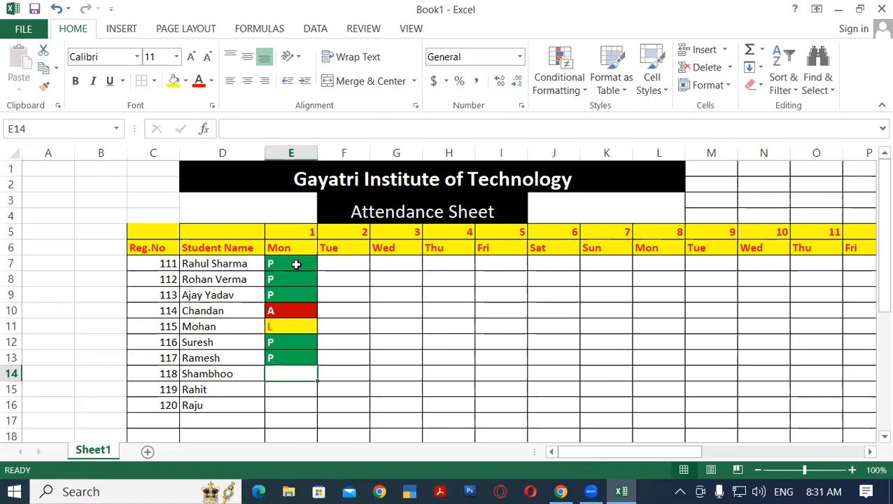
text(P)
key(Return)
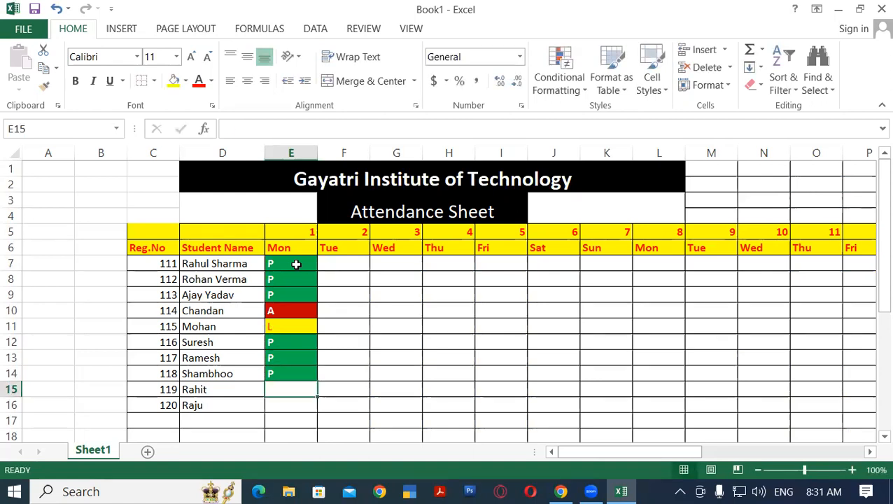
text(A)
key(Return)
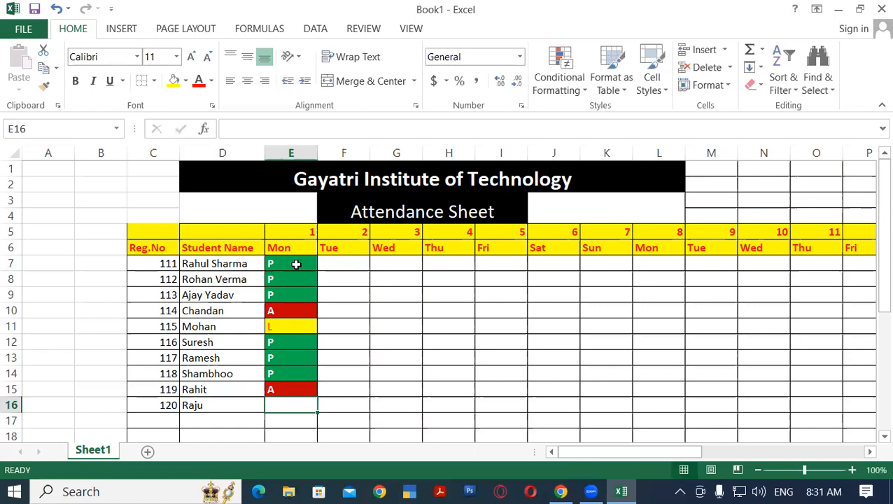
text(P)
key(Return)
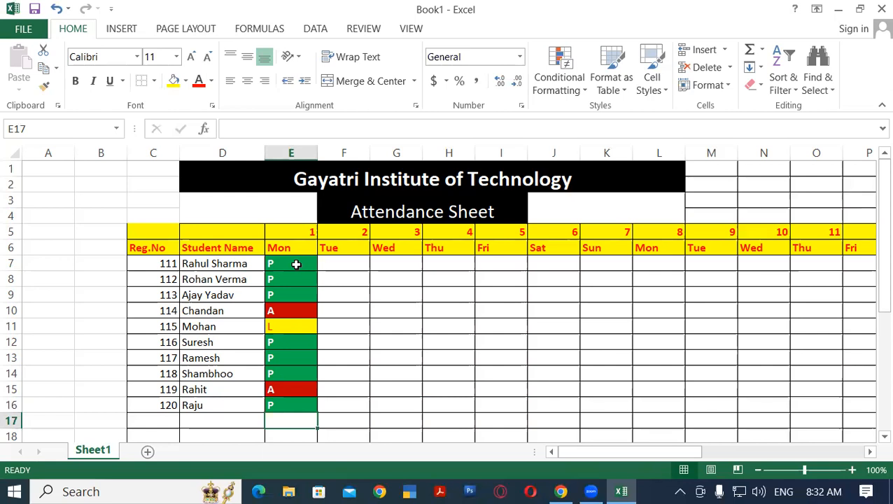
Fill the day 2 (Tue) column with P for all ten students and the row below, F7:F17
click(339, 265)
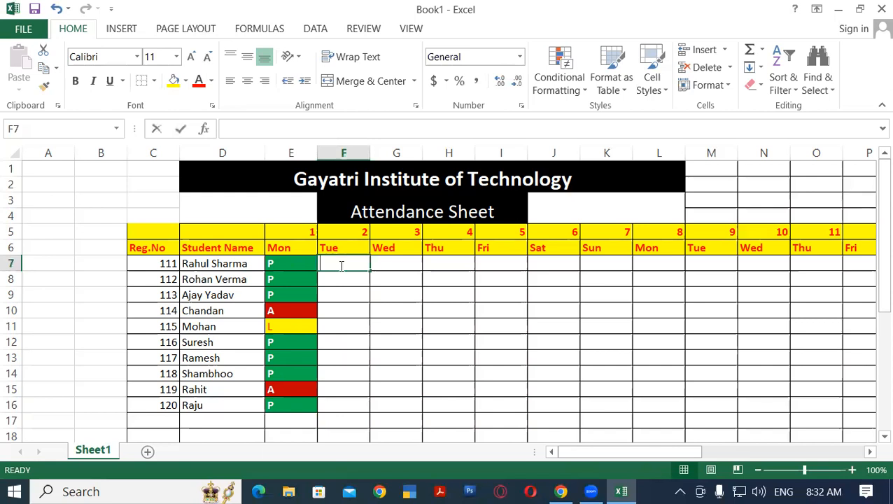
text(P)
key(Return)
text(P)
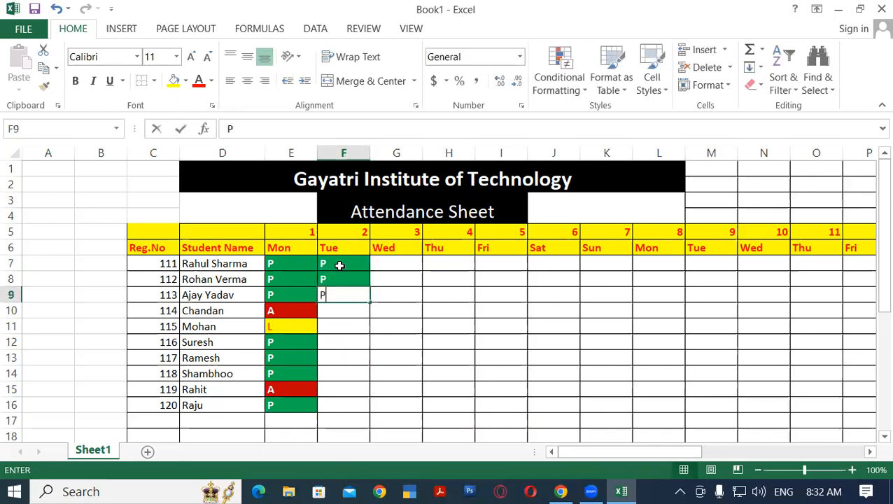
text( P P P P P P P)
key(Return)
text(P)
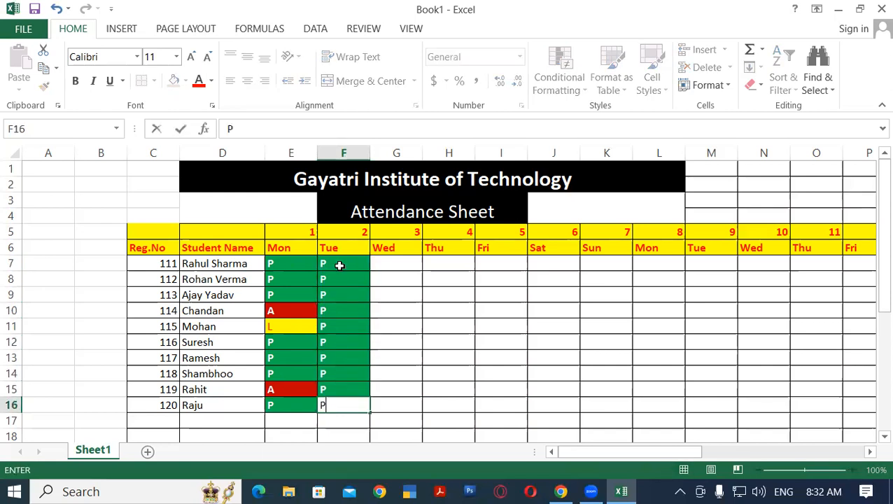
key(Return)
text(P)
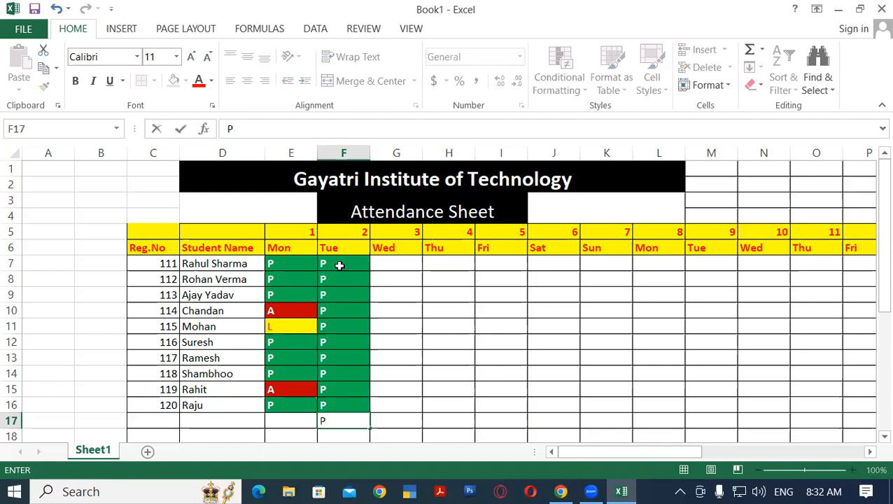
Enter A for the first five students in the day 3 (Wed) column, G7:G11, correcting the doubled letter in G11
click(377, 261)
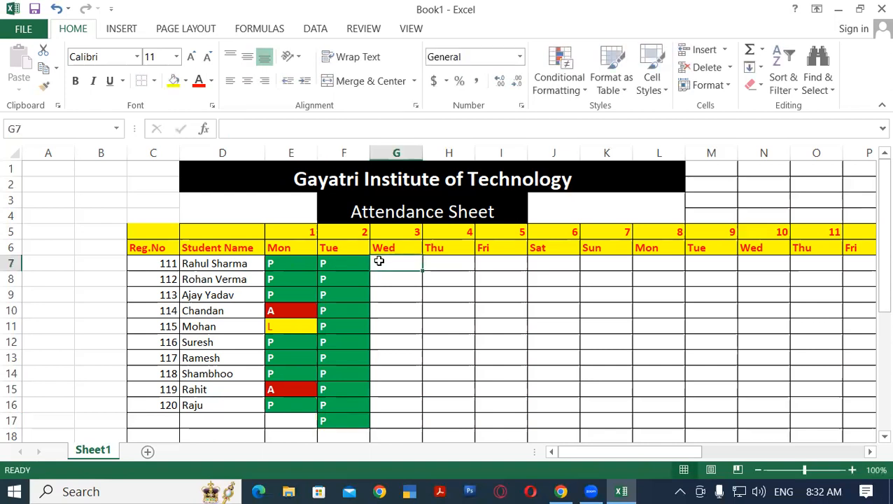
text(A)
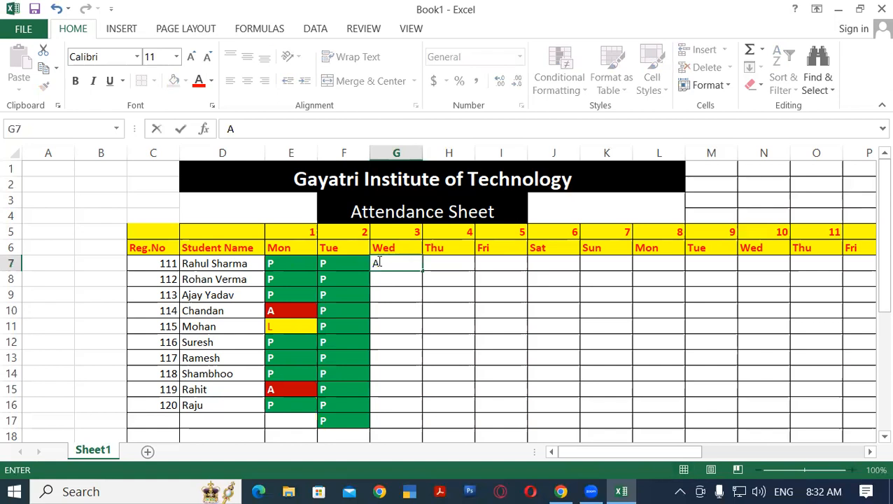
key(Return)
text(A)
key(Return)
text(A)
key(Return)
text(A AA)
key(Return)
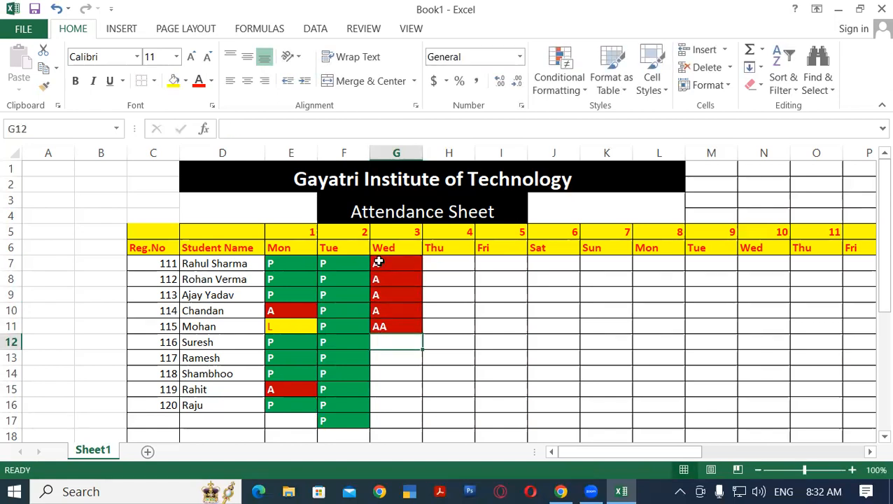
key(Up)
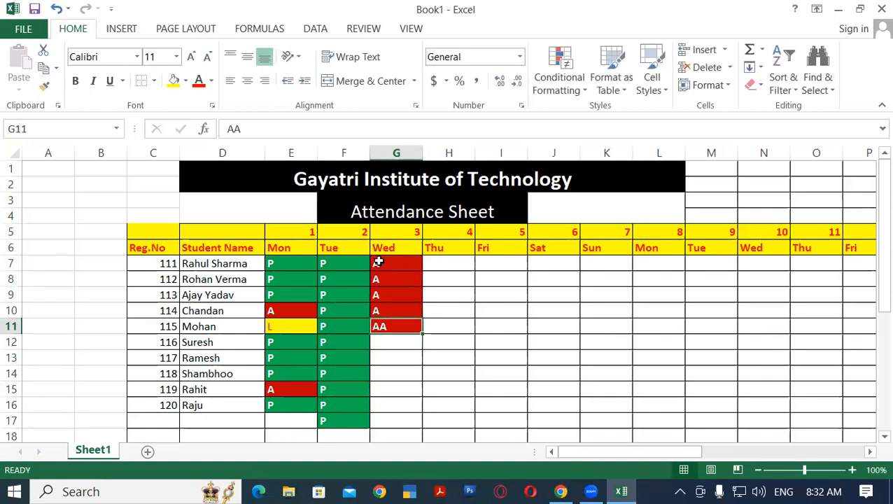
text(A)
key(Return)
Enter P for the last five students in the day 3 (Wed) column, G12:G16
text(P P)
key(Return)
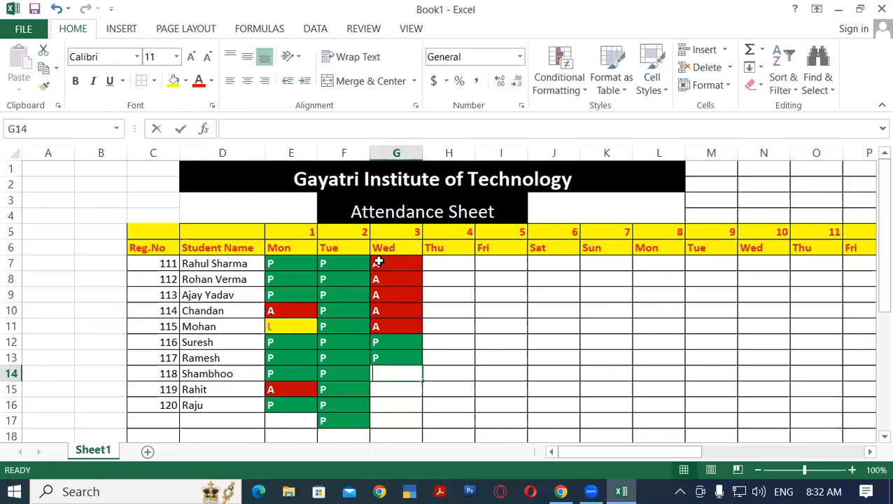
text(P P)
key(Return)
text(P)
key(Return)
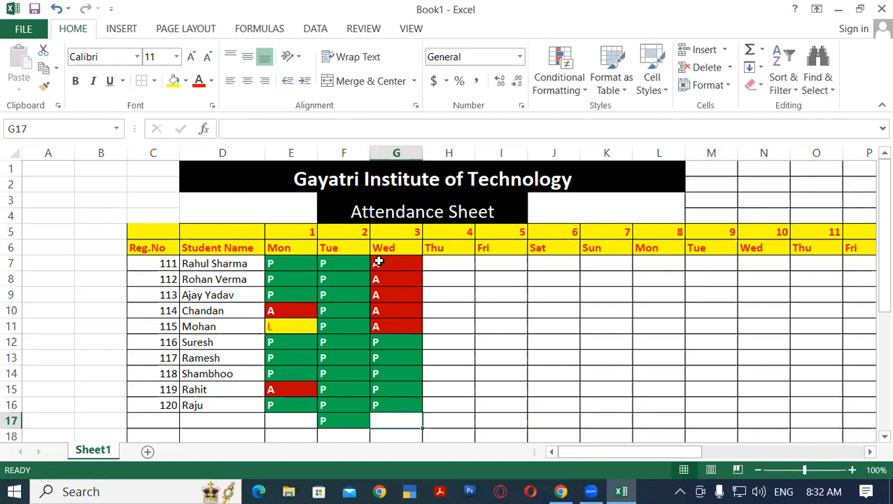
drag(275, 265, 398, 405)
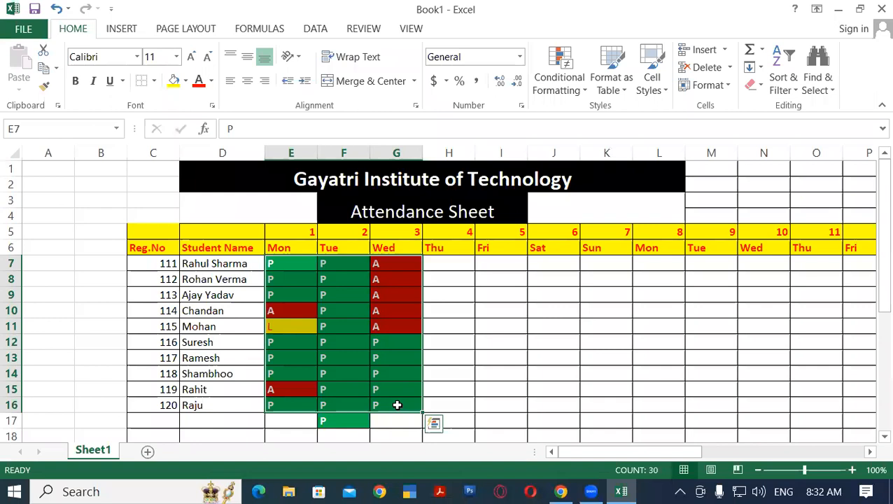
click(434, 267)
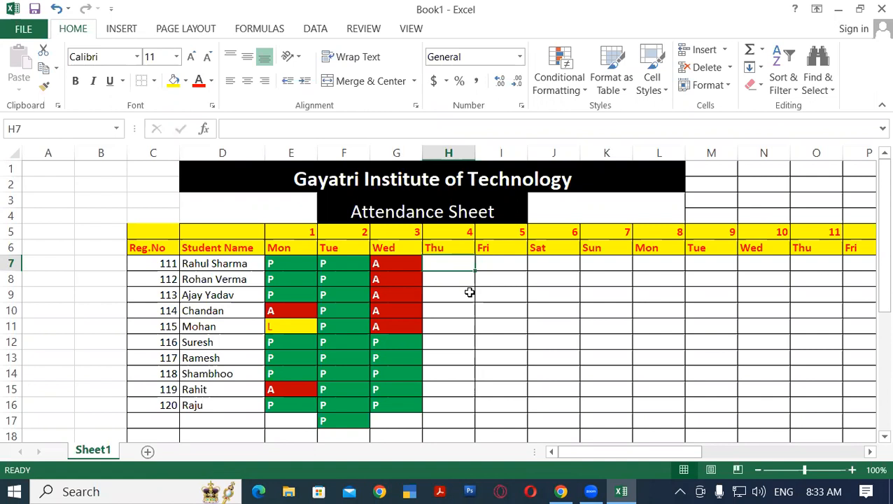
Repeat the day 1 to 3 marks of rows 8 to 16 across the sheet through day 29 in column AG
drag(285, 275, 863, 408)
click(405, 371)
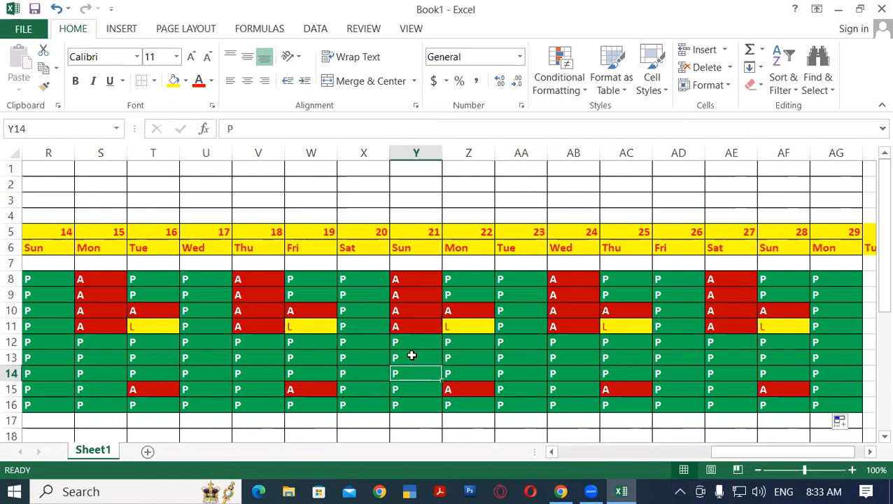
scroll(412, 355, down, 2)
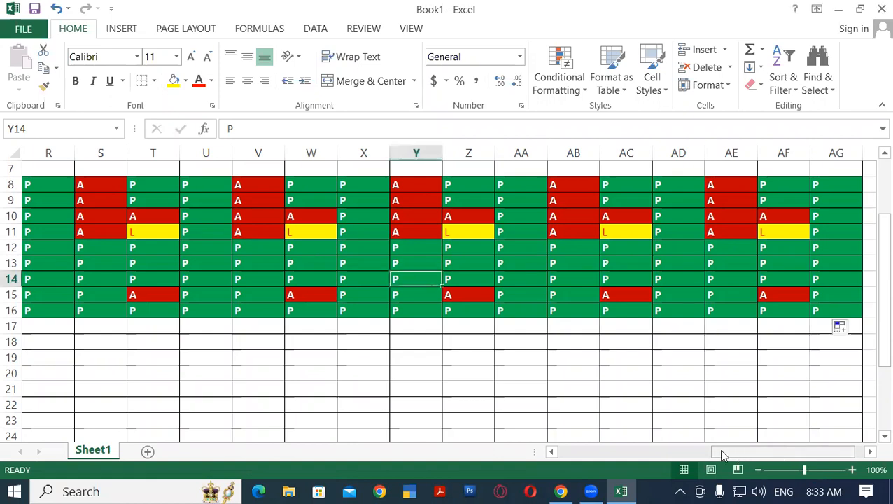
drag(723, 455, 585, 453)
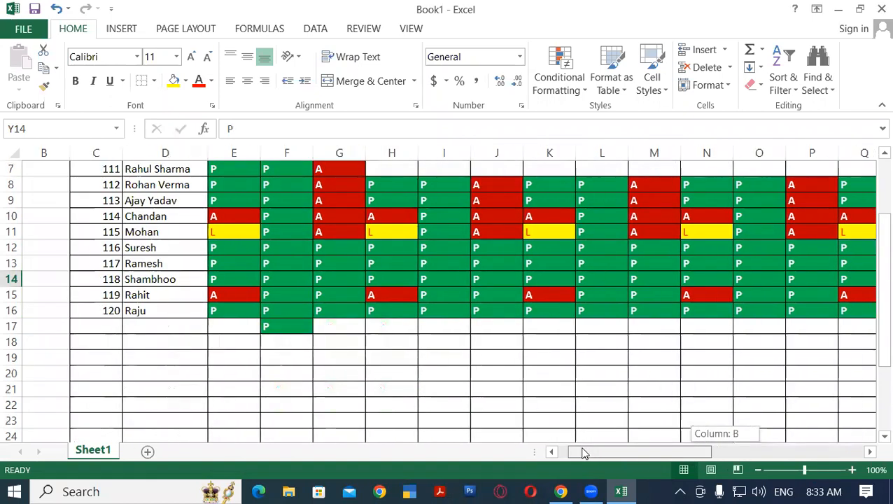
scroll(586, 371, up, 2)
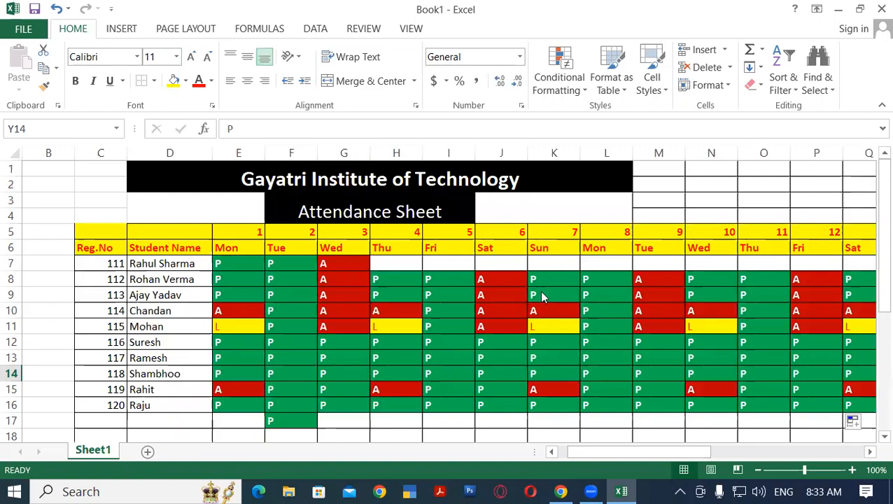
click(553, 264)
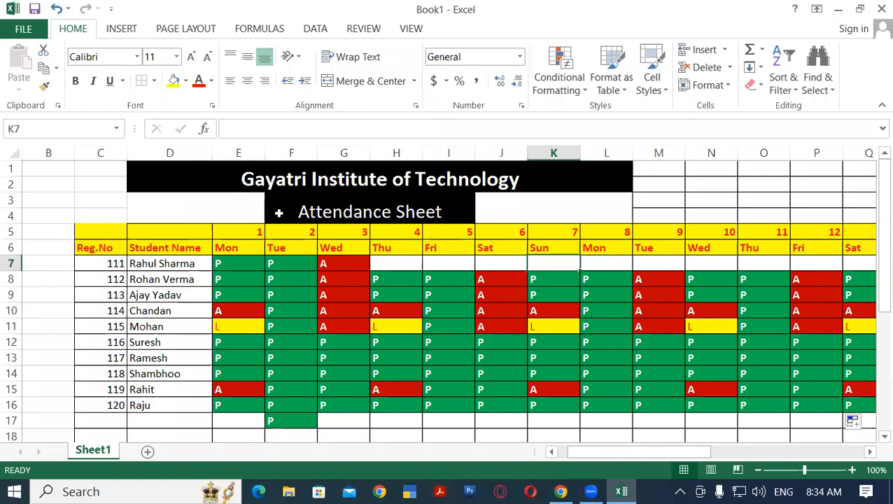
Examine the Highlight Cells Rules options of conditional formatting from a blank cell below the attendance table
scroll(278, 212, down, 12)
mouse_move(124, 200)
mouse_down()
mouse_move(378, 233)
mouse_move(365, 371)
mouse_move(294, 345)
mouse_up()
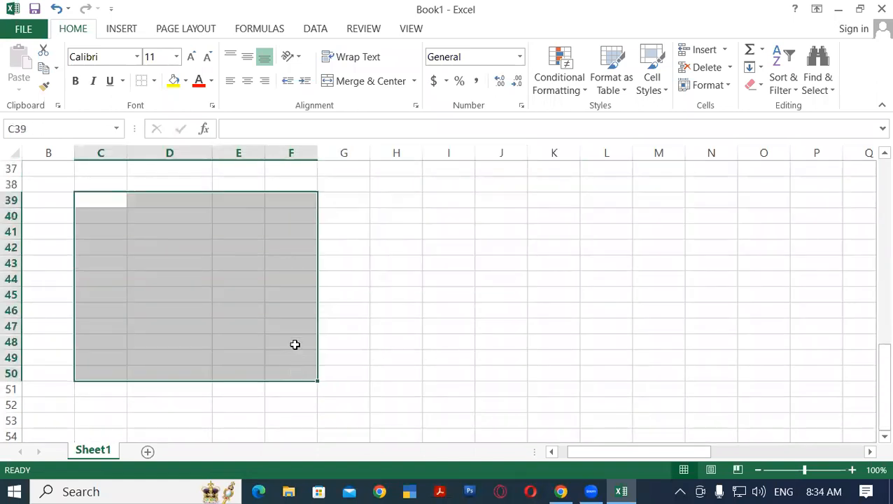
click(494, 218)
click(184, 202)
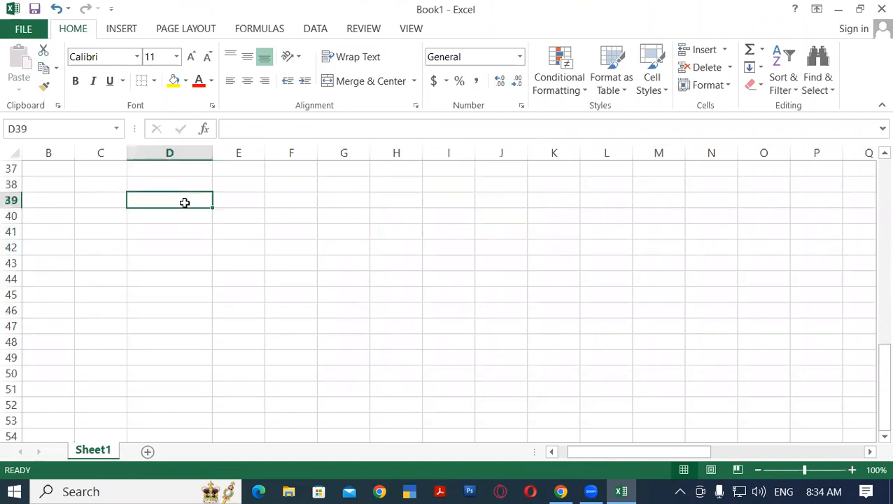
click(574, 92)
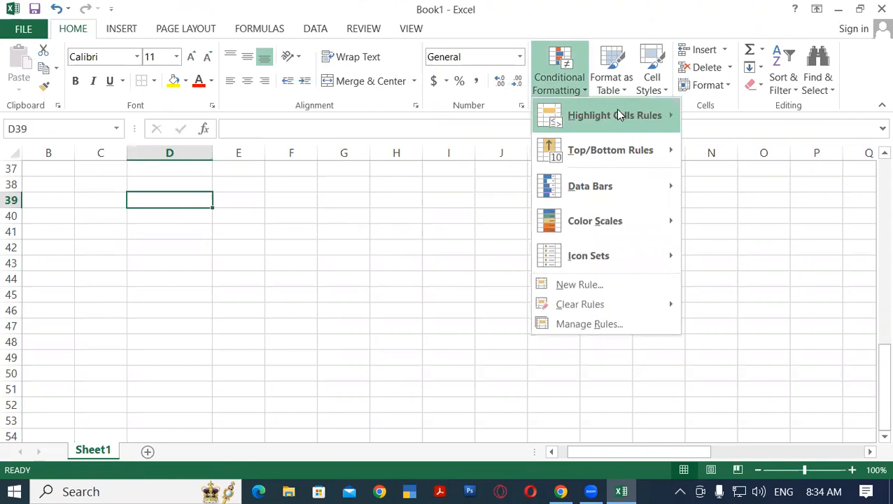
mouse_move(616, 113)
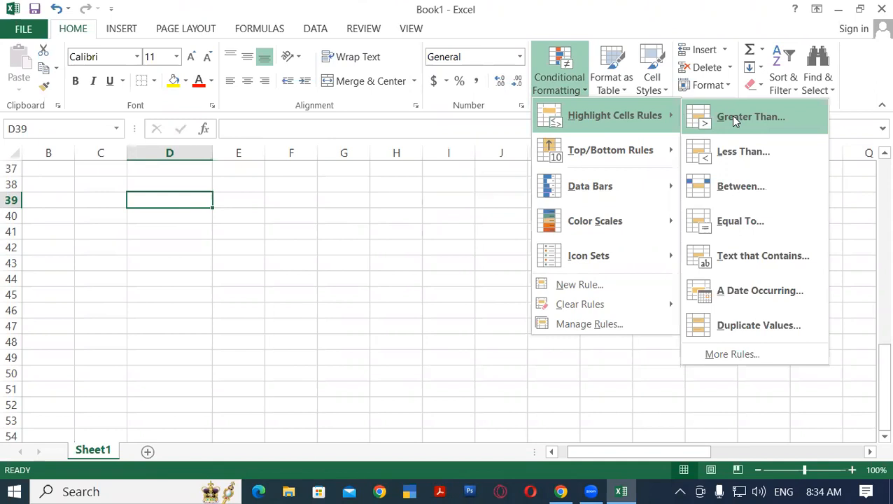
click(176, 215)
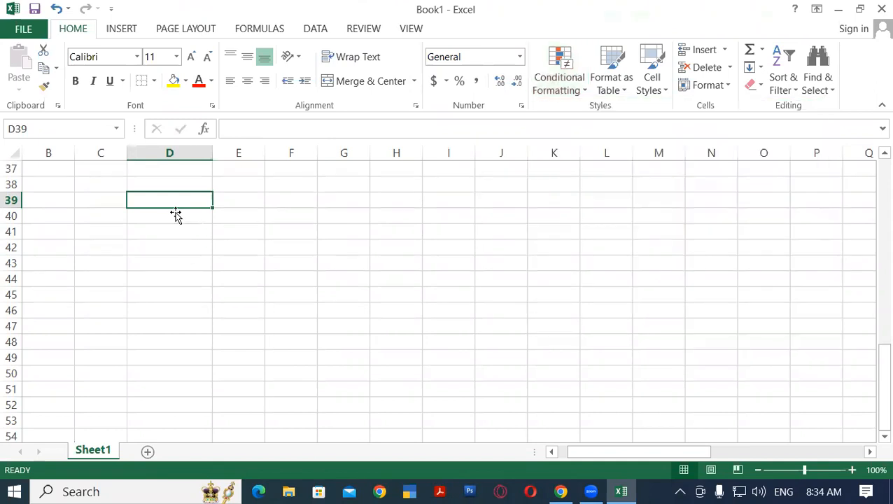
click(157, 181)
click(244, 233)
click(142, 184)
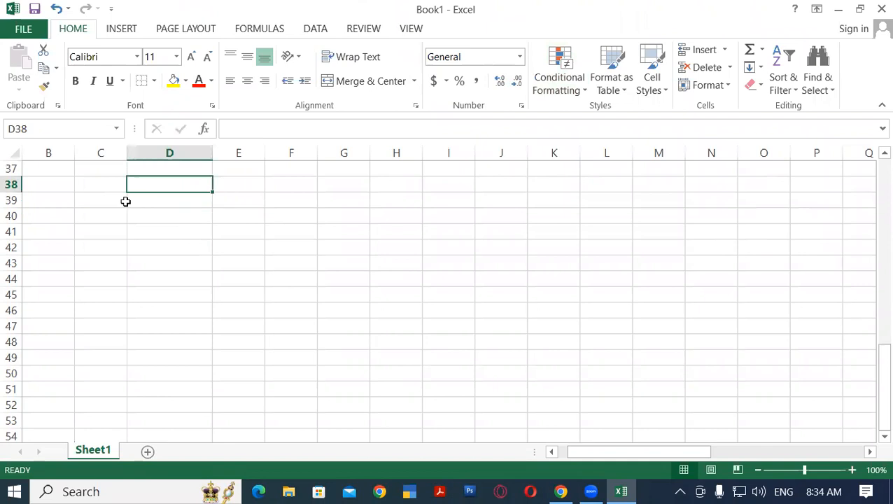
click(101, 186)
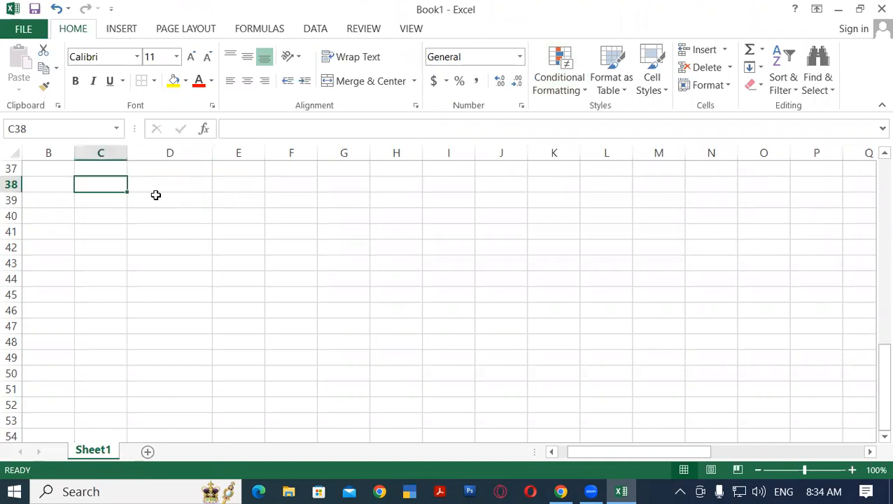
scroll(241, 257, up, 12)
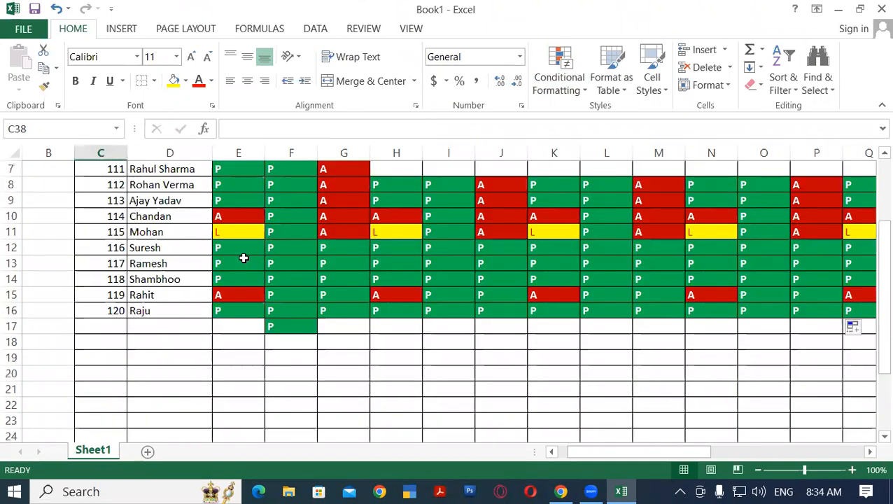
Insert a column before day 1 (Mon) and enter the heading Paid Amount in E6
click(238, 153)
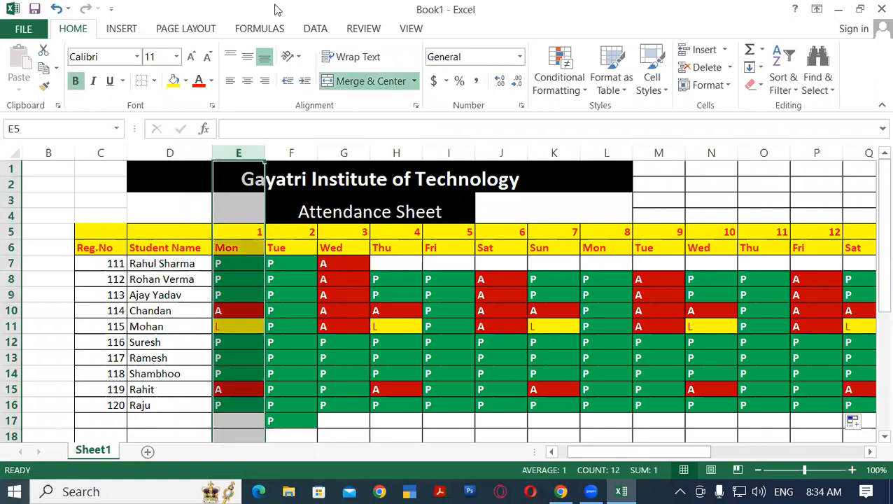
click(702, 51)
click(243, 250)
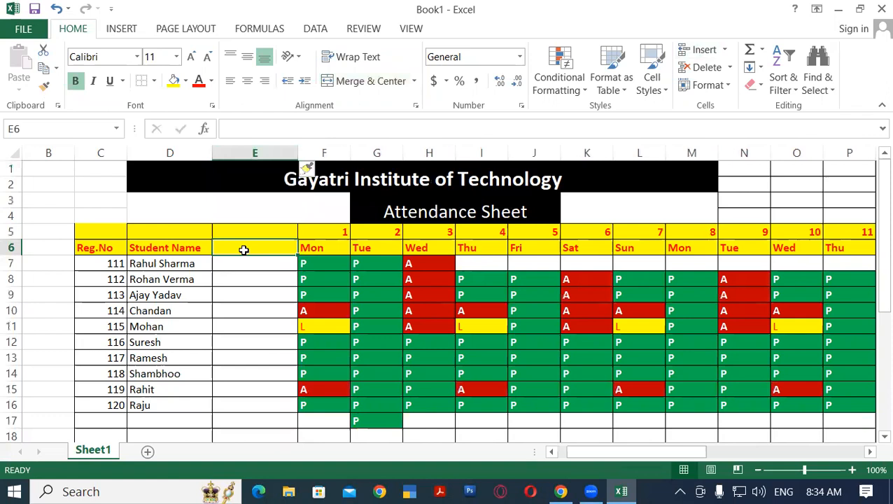
text(pAll)
key(BackSpace)
key(BackSpace)
key(BackSpace)
key(BackSpace)
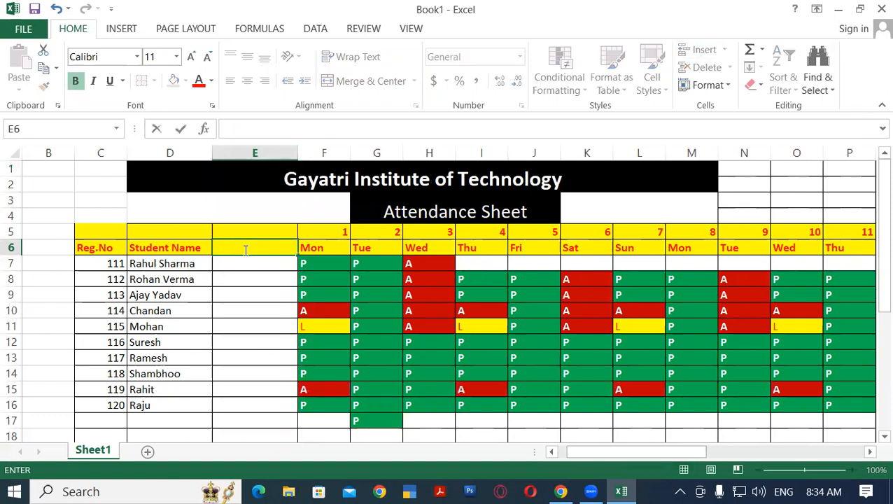
text(Paid Amount)
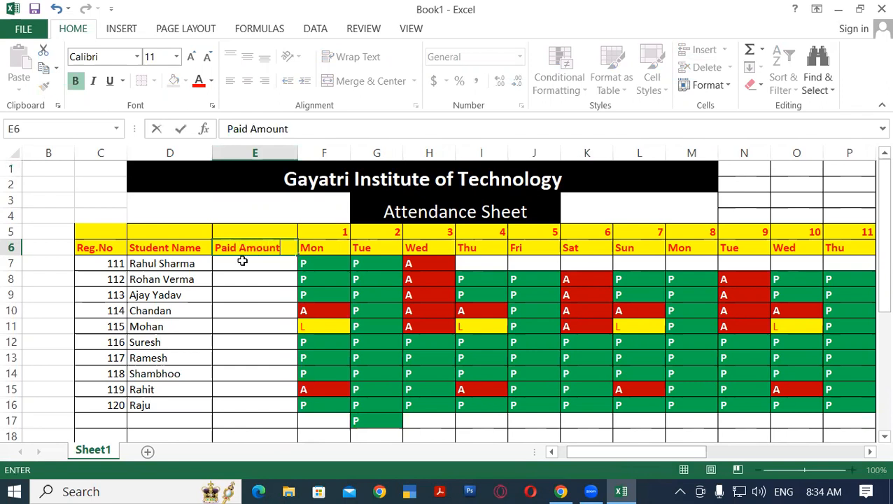
Enter the paid amounts 2500, 6352, 2500, 2541 and 264 for the first five students in E7:E11
click(242, 261)
text(2500)
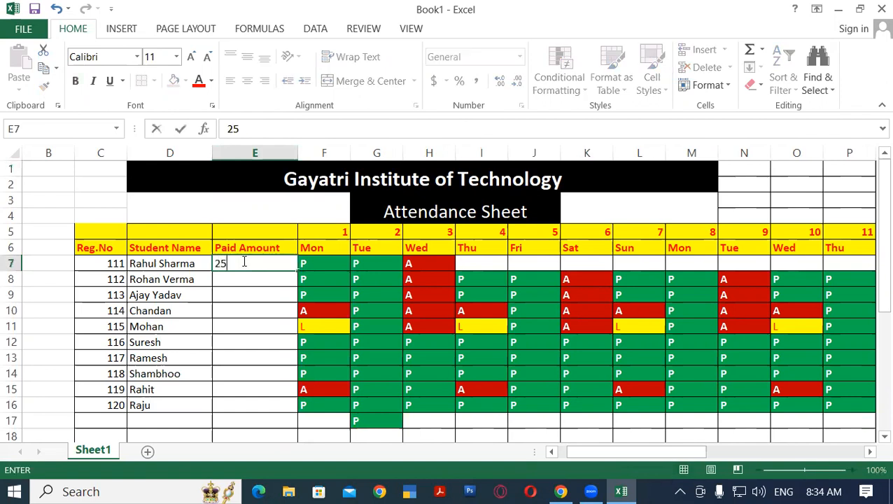
key(Return)
text(6352)
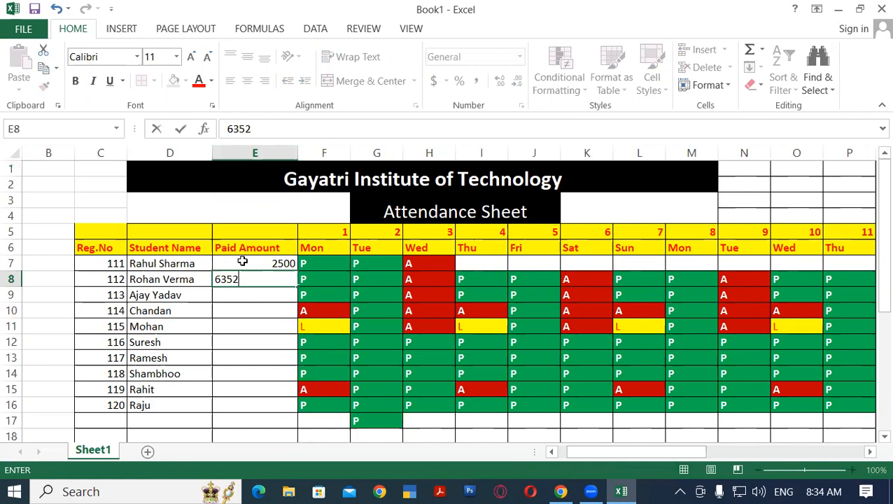
key(Return)
text(2500)
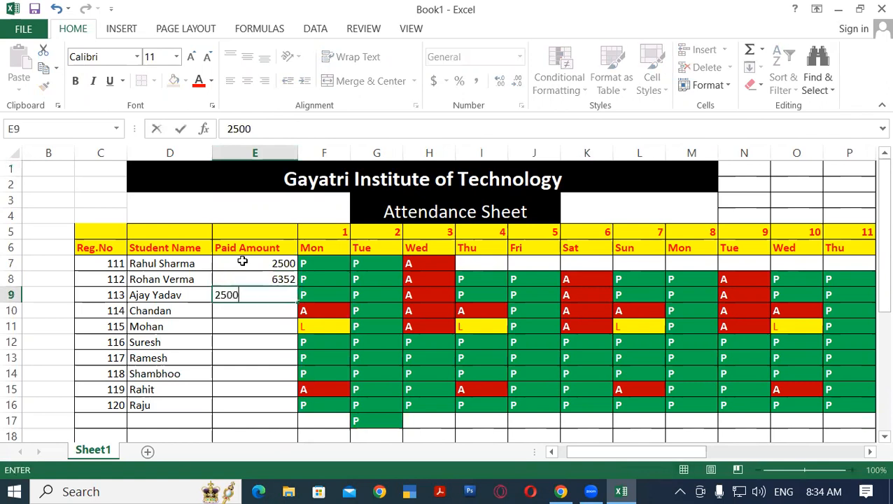
key(Return)
text(2541)
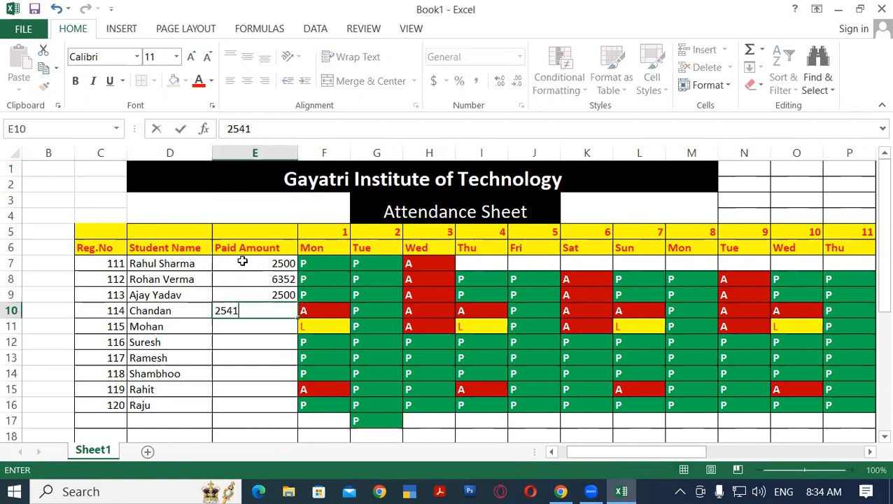
key(Return)
text(264)
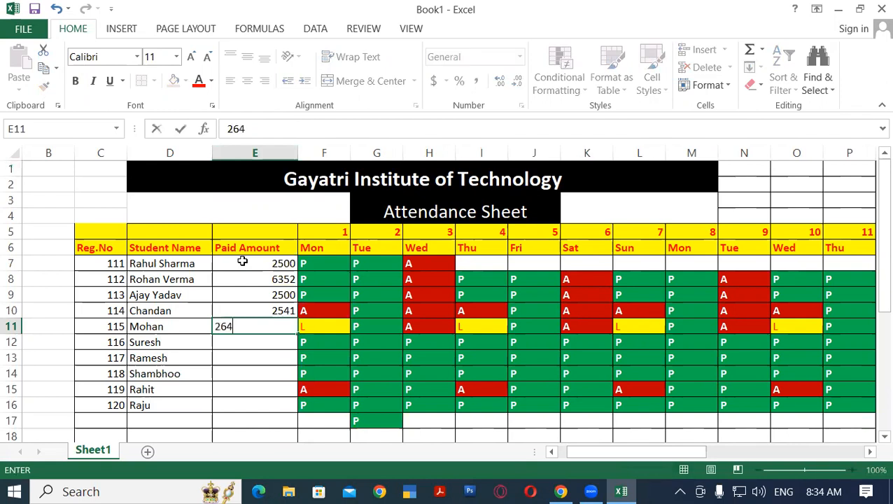
key(Return)
Fill the paid amounts down to E16 and replace those in E13:E16 with 5986, 6896, 659 and 569
click(260, 264)
drag(268, 279, 307, 416)
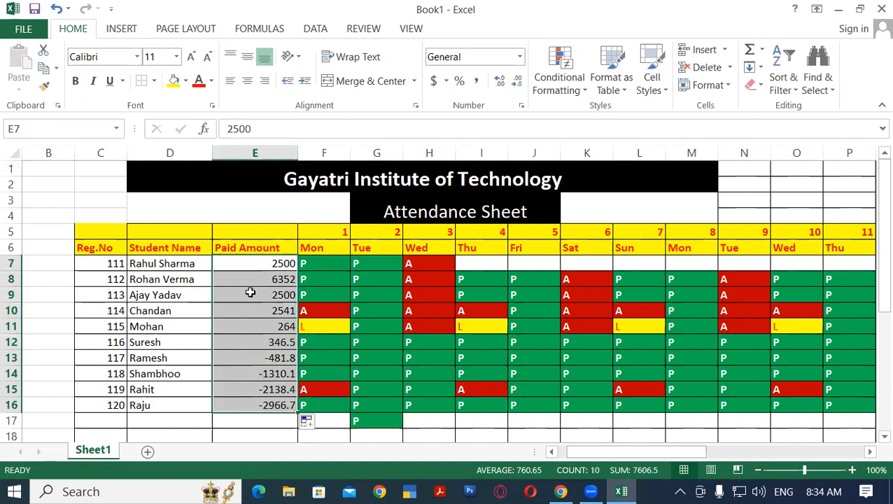
click(268, 357)
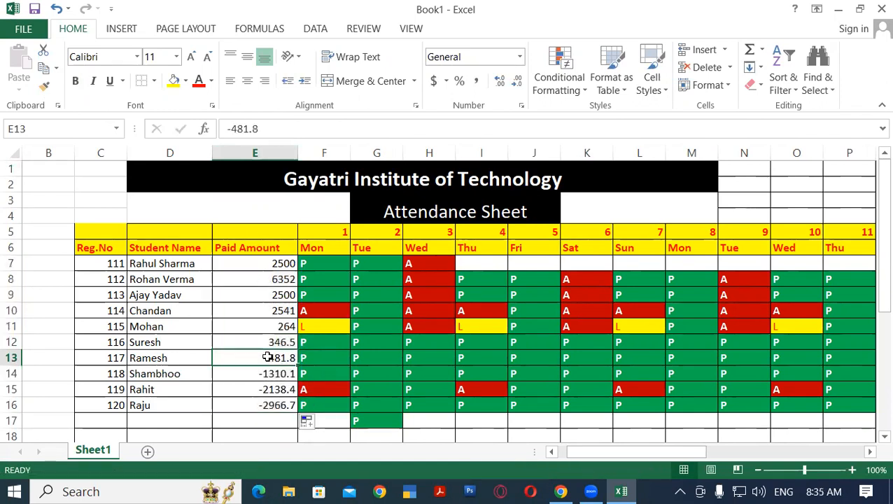
text(5986)
key(Return)
text(6896)
key(Return)
text(659)
key(Return)
text(569)
key(Return)
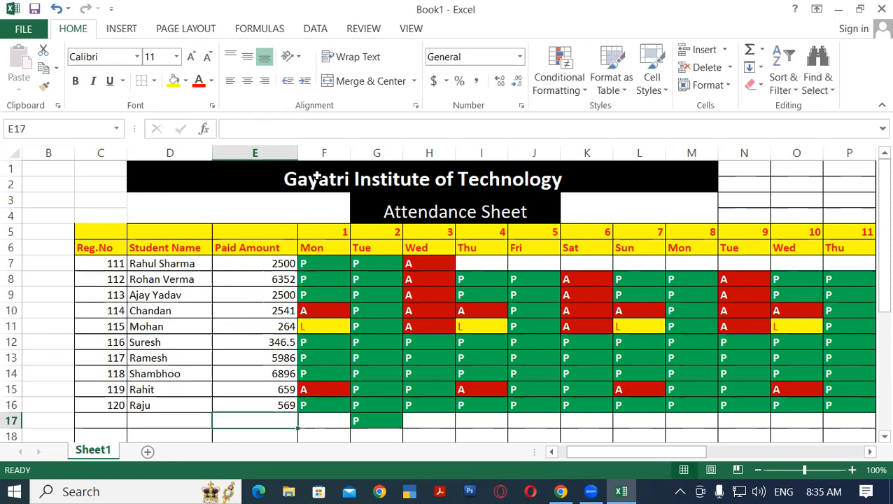
Compare the students' paid amounts in E7:E16 to find the high ones
scroll(269, 283, down, 1)
drag(269, 216, 266, 352)
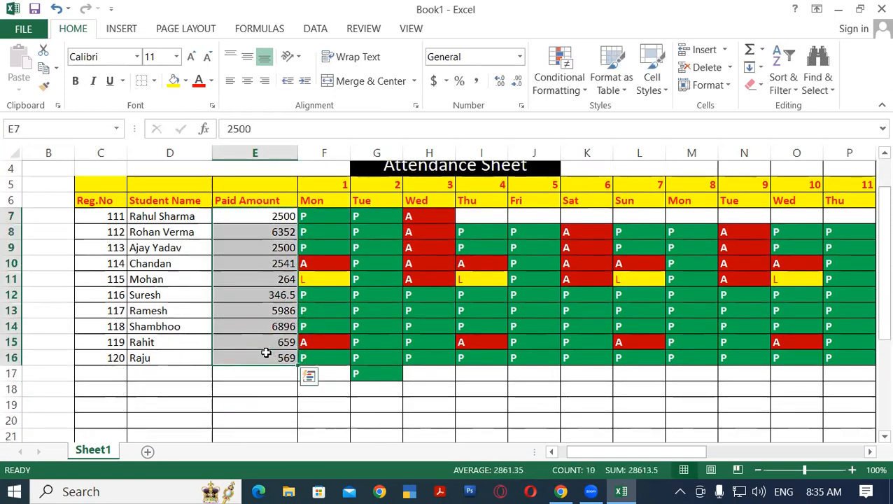
scroll(257, 255, down, 1)
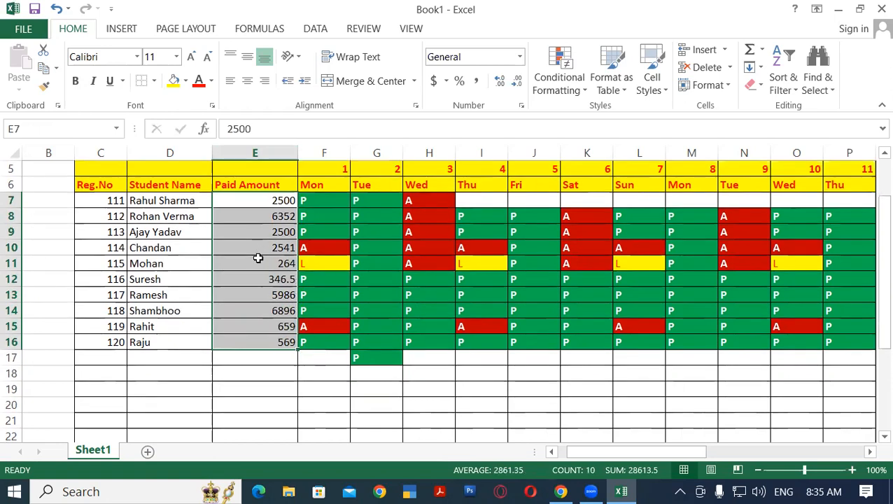
click(256, 340)
scroll(241, 313, up, 1)
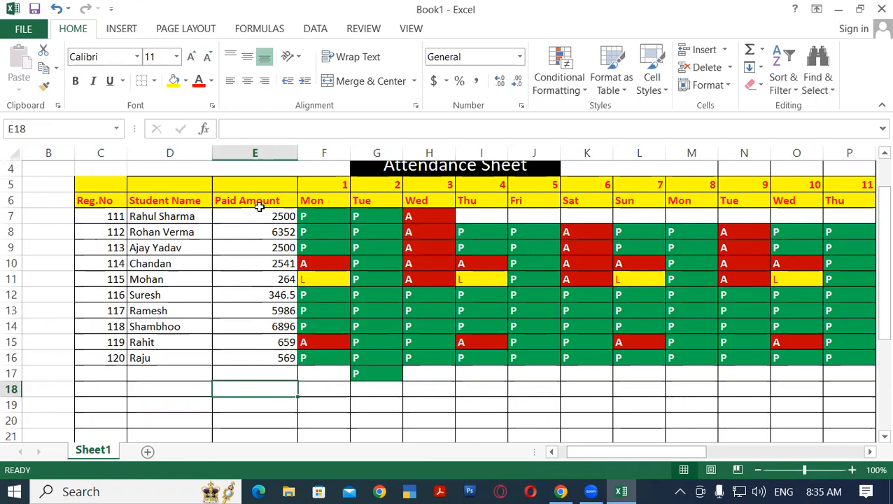
click(185, 215)
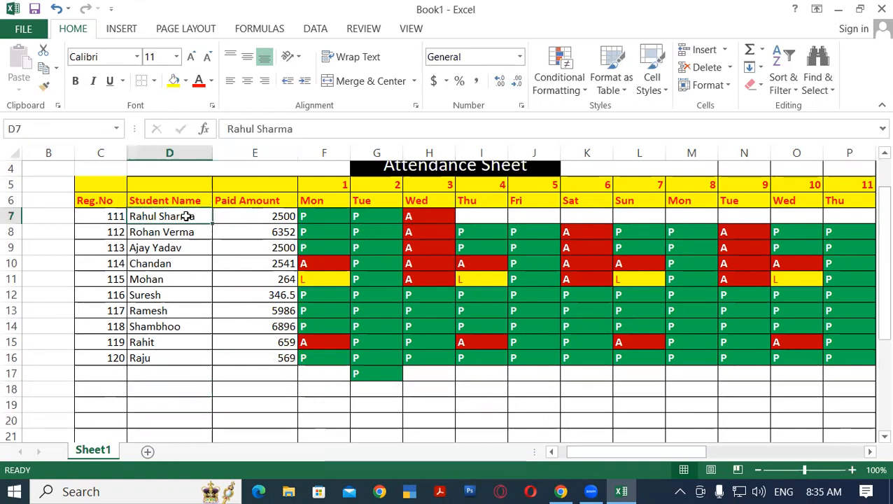
click(241, 215)
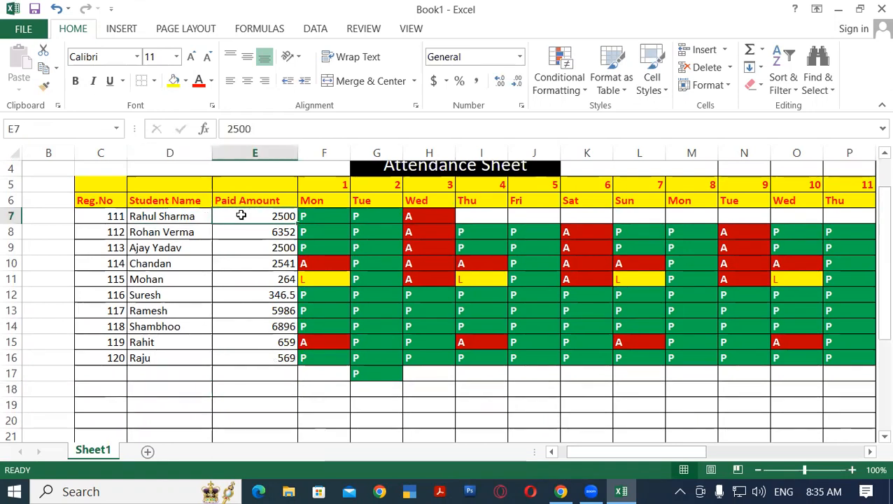
click(154, 230)
click(241, 231)
Fill the registration number, name and amount cells yellow in C8:E8, C13:E13 and C14:E14 to mark the high payers
drag(98, 231, 231, 232)
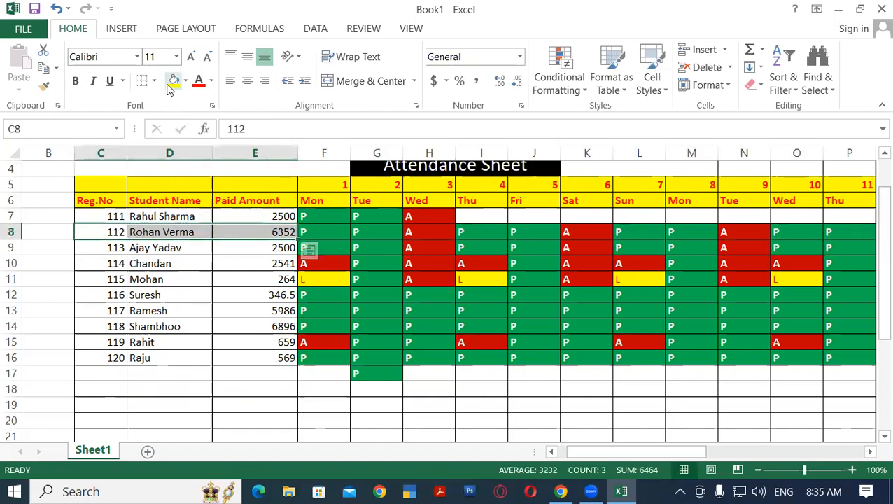
click(173, 81)
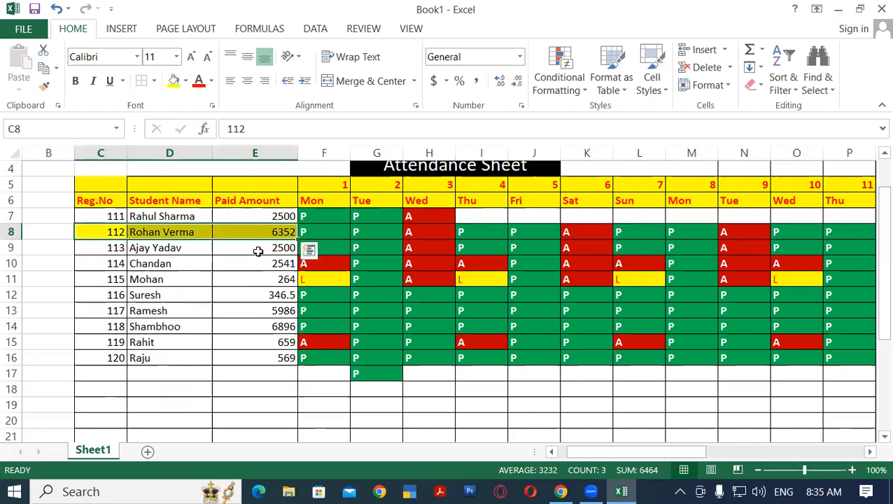
click(238, 311)
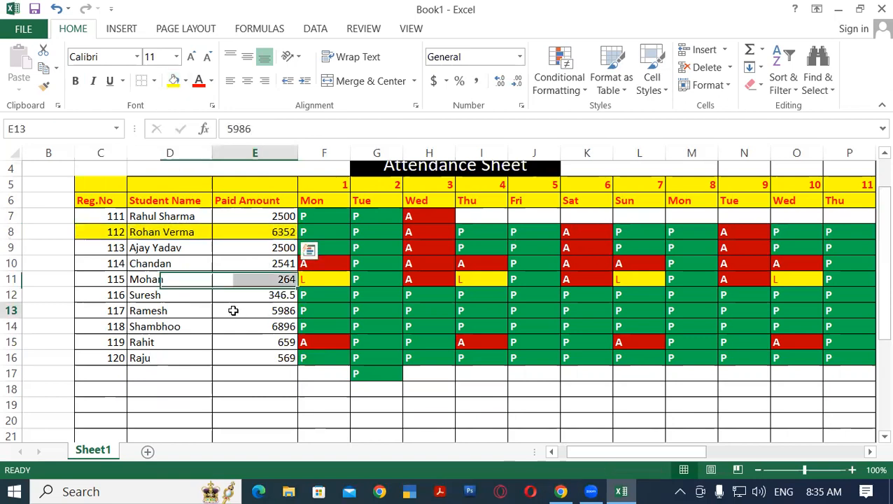
click(112, 310)
drag(194, 310, 262, 311)
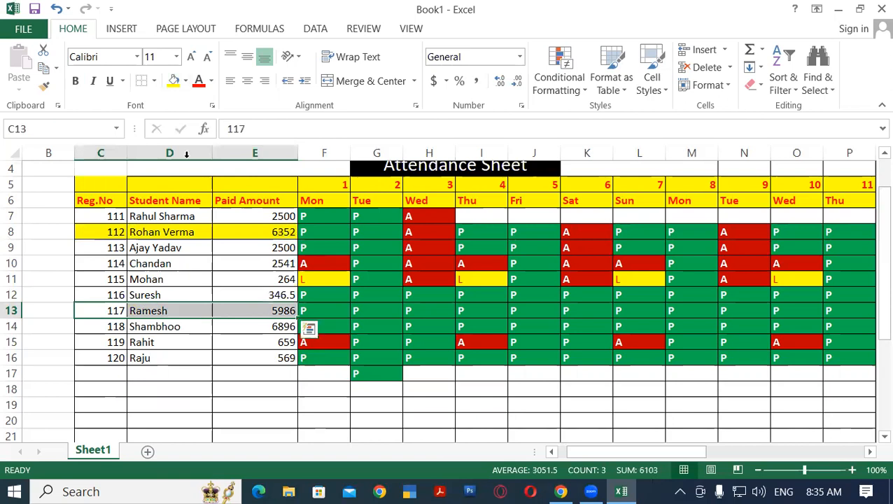
click(173, 81)
drag(115, 327, 251, 328)
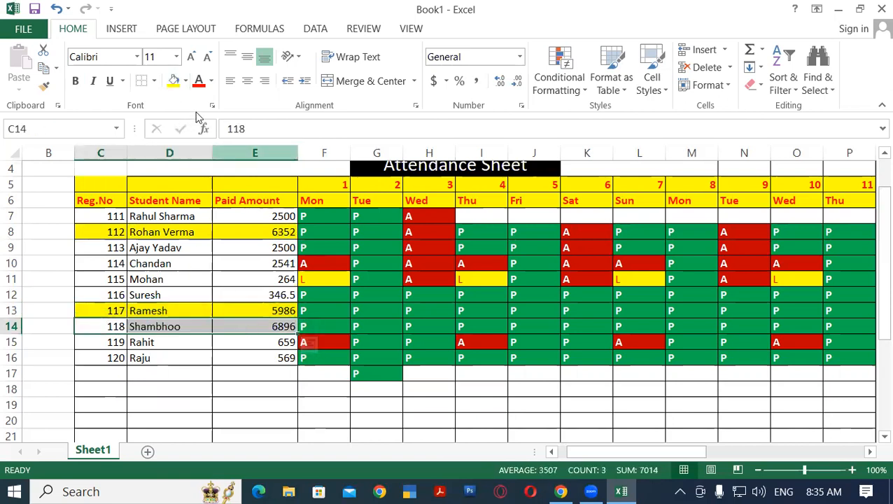
click(173, 81)
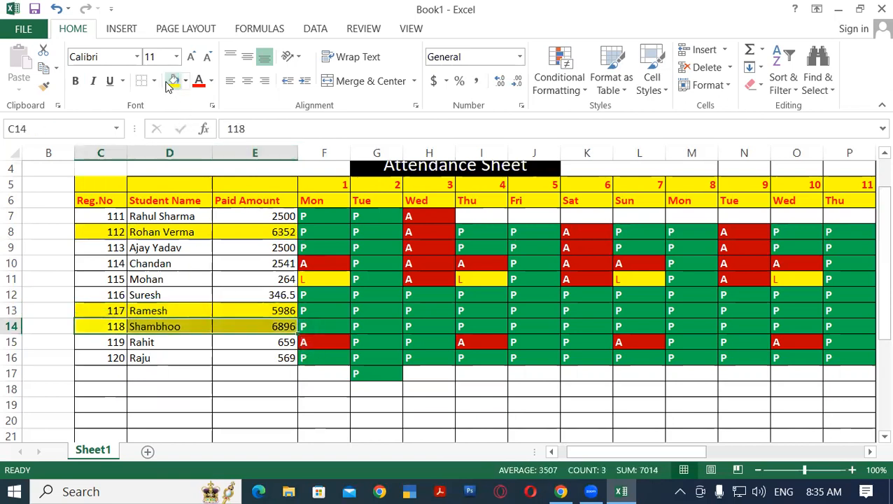
click(215, 373)
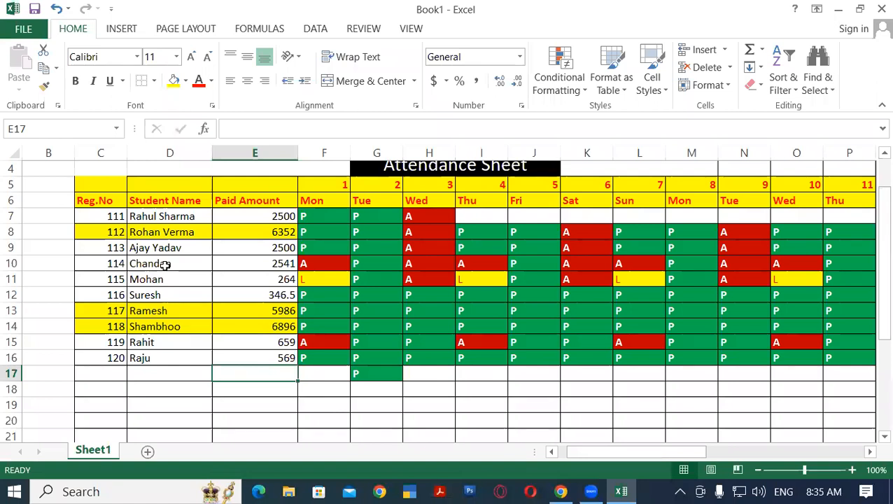
Undo the three yellow fills on the high-paying students' rows
key(ctrl+z)
key(ctrl+z)
key(ctrl+z)
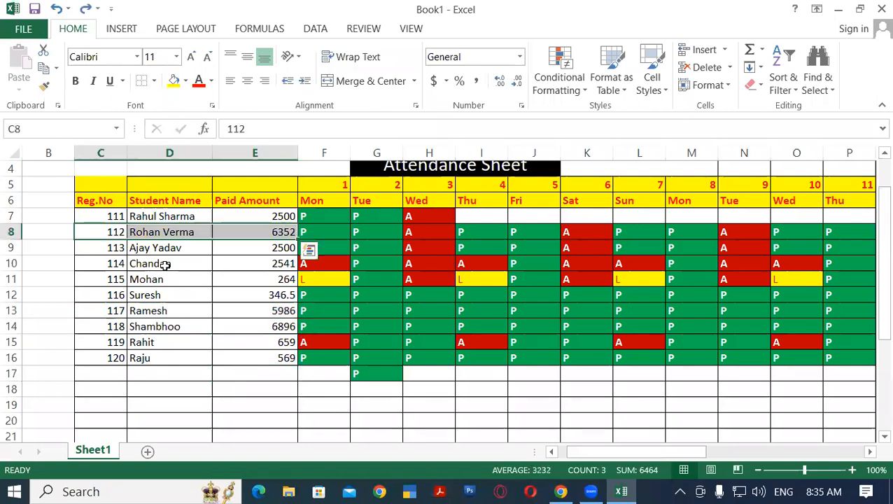
click(239, 261)
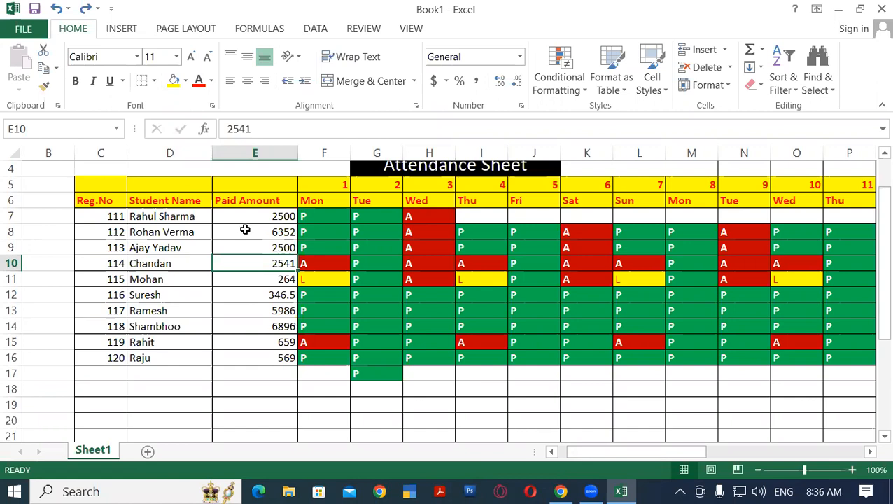
Apply a Greater Than 5000 conditional format with Green Fill with Dark Green Text to the paid amounts in E7:E16
drag(236, 217, 264, 357)
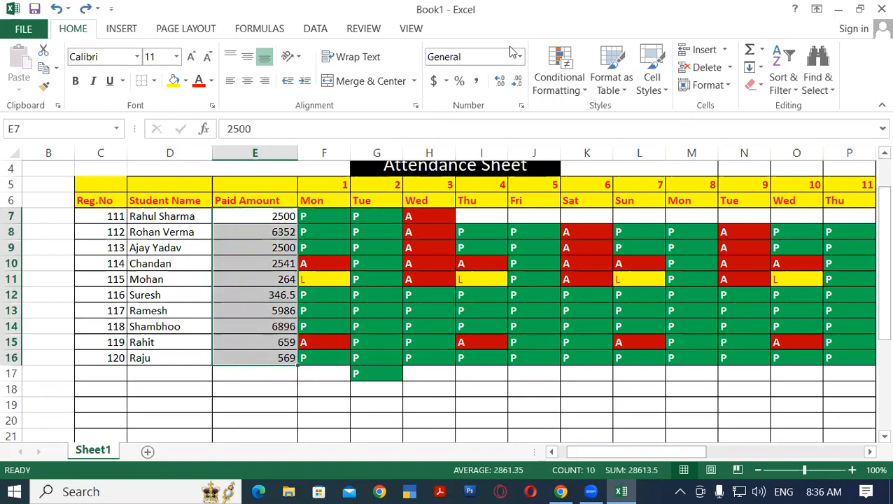
click(578, 88)
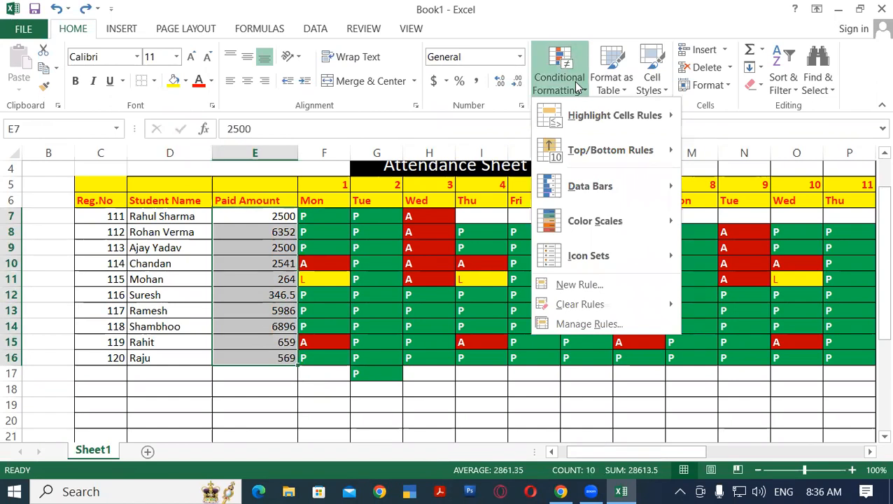
mouse_move(643, 123)
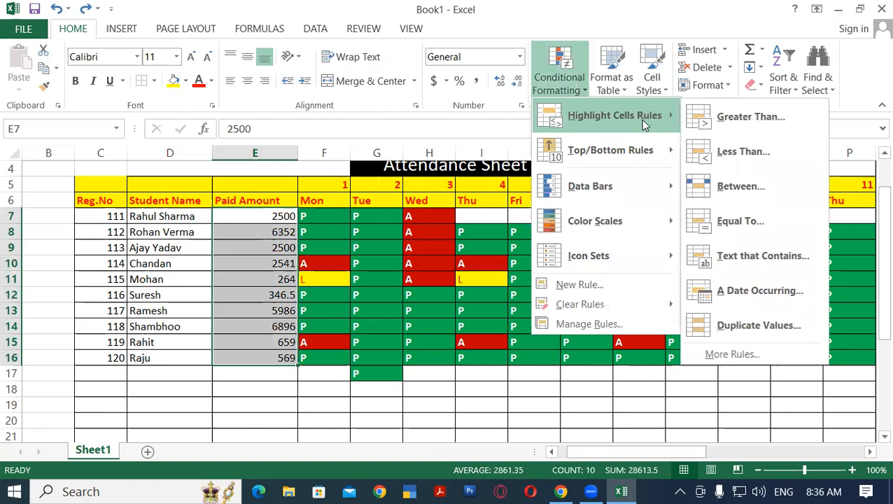
click(741, 128)
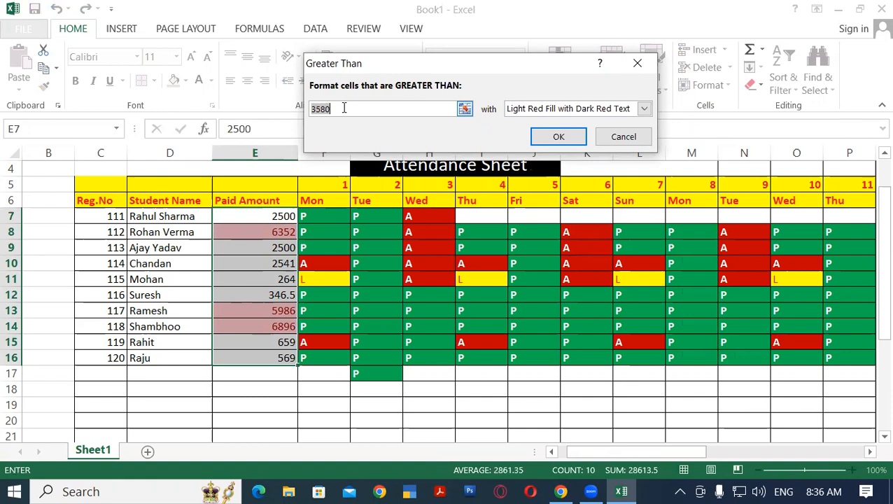
text(500)
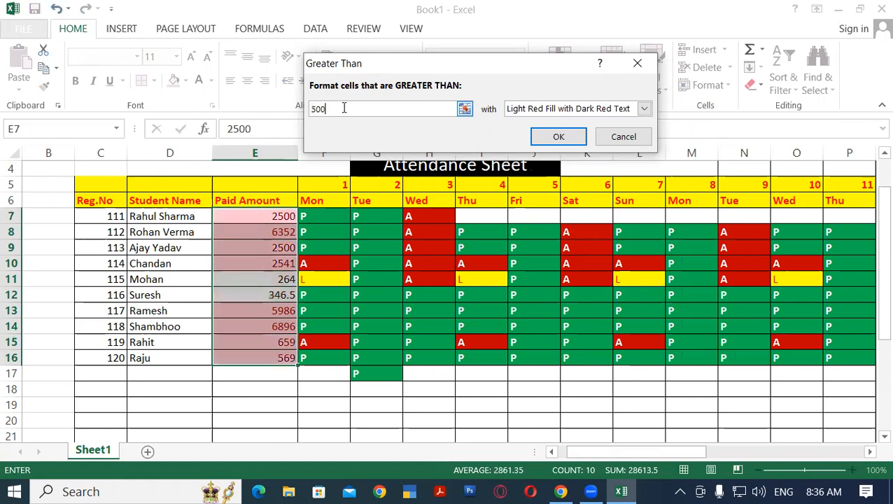
text(0)
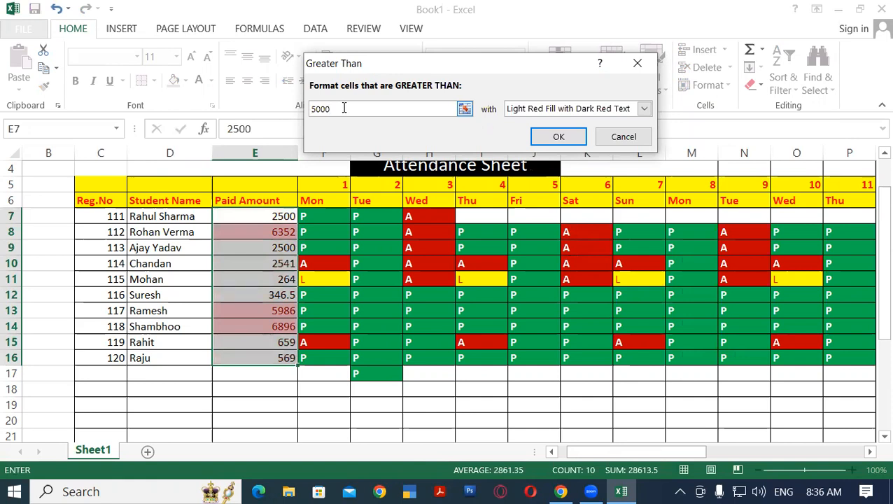
click(548, 108)
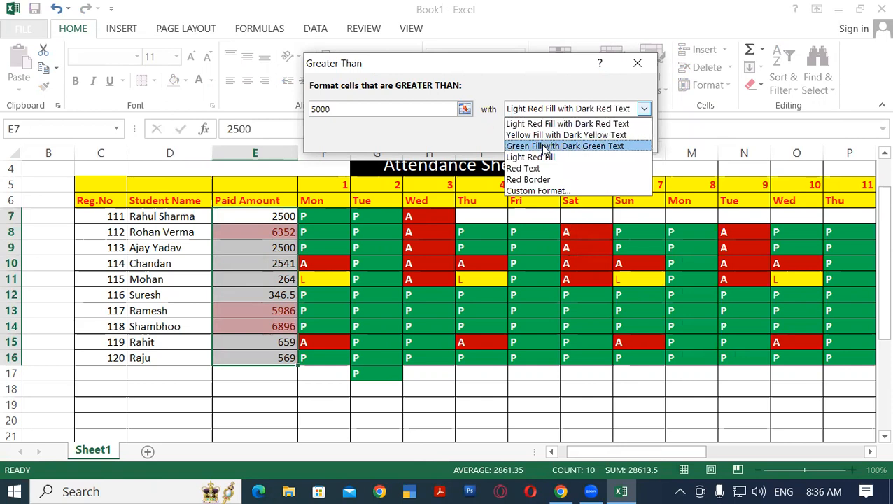
click(581, 145)
click(583, 143)
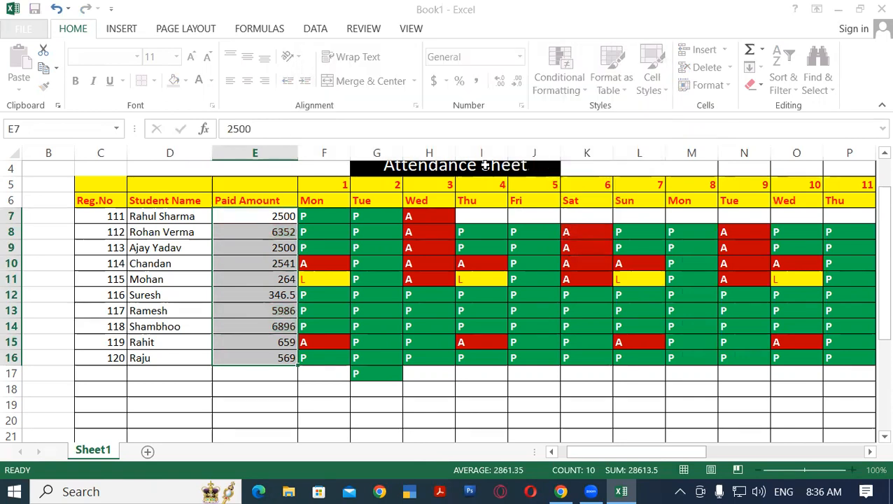
click(215, 327)
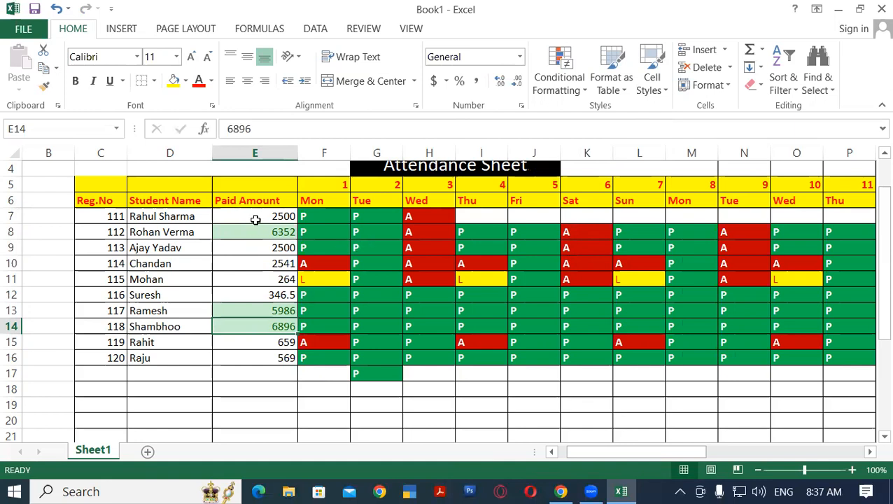
Apply a Less Than 2000 conditional format with Light Red Fill with Dark Red Text to the paid amounts in E7:E16
drag(254, 219, 268, 358)
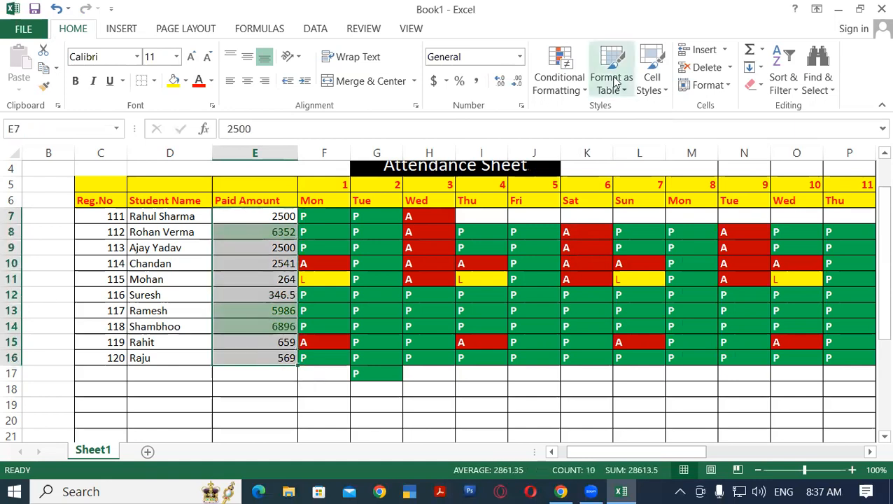
click(568, 91)
mouse_move(603, 112)
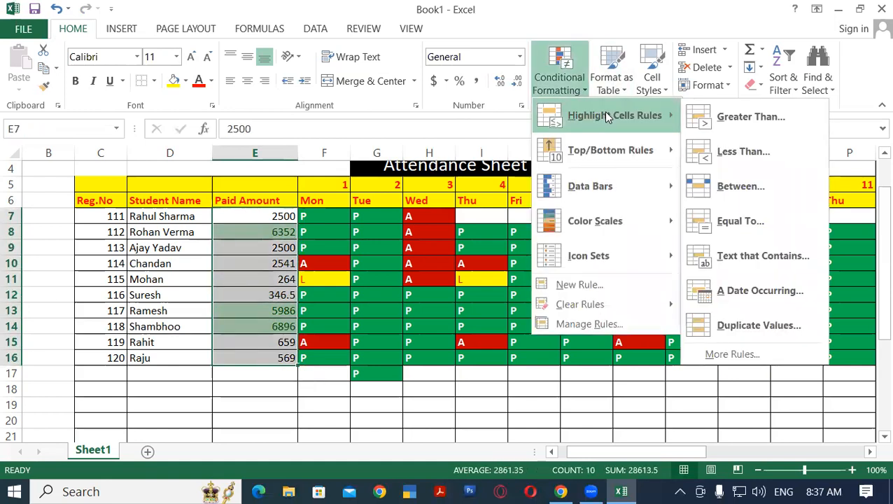
click(750, 153)
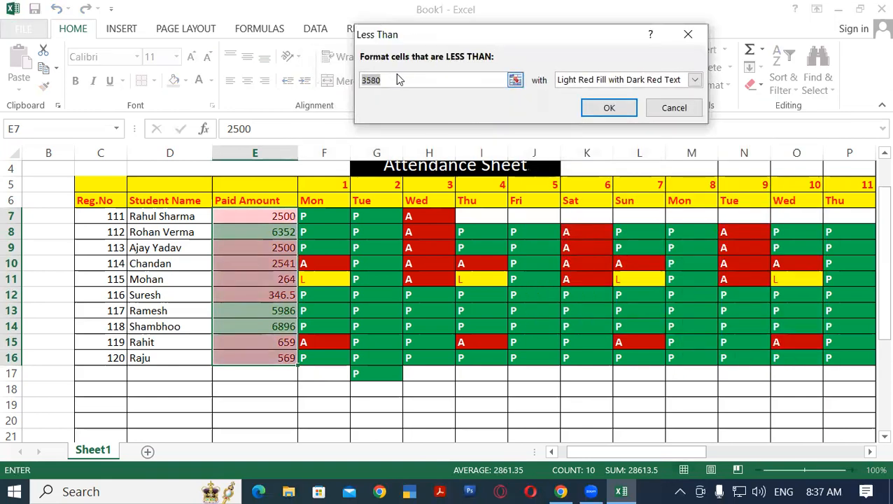
text(2000)
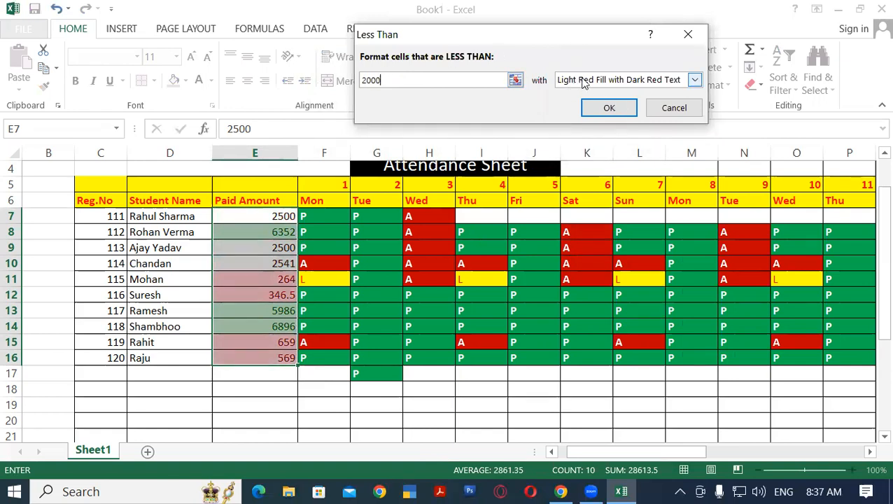
click(608, 107)
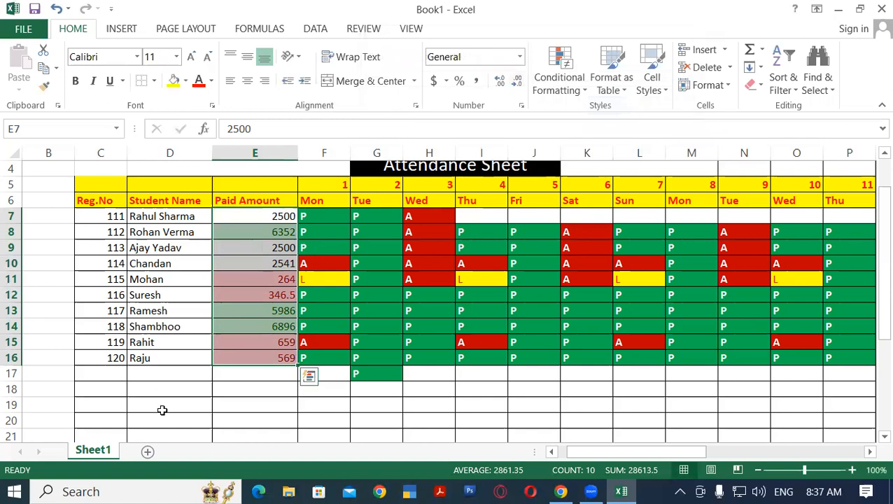
click(266, 393)
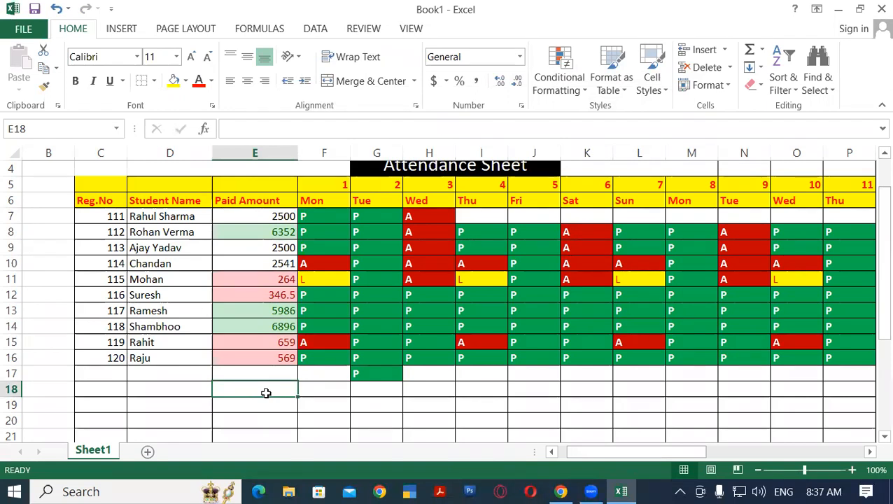
click(572, 90)
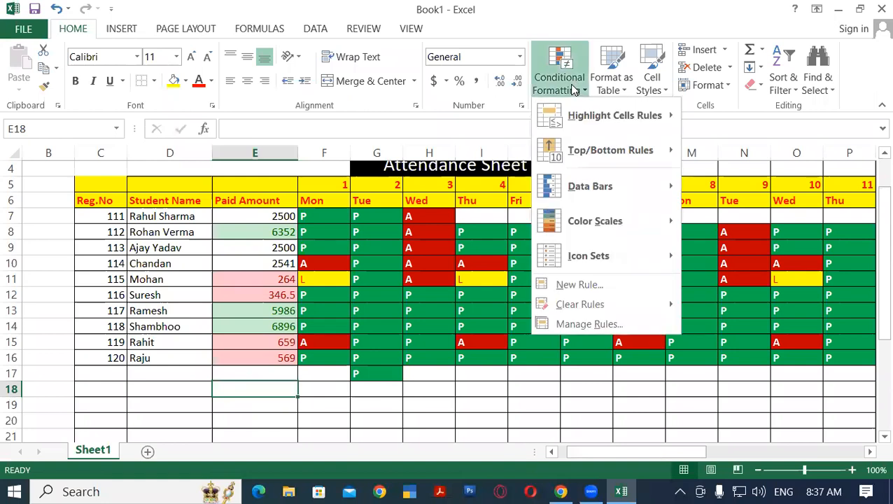
mouse_move(651, 119)
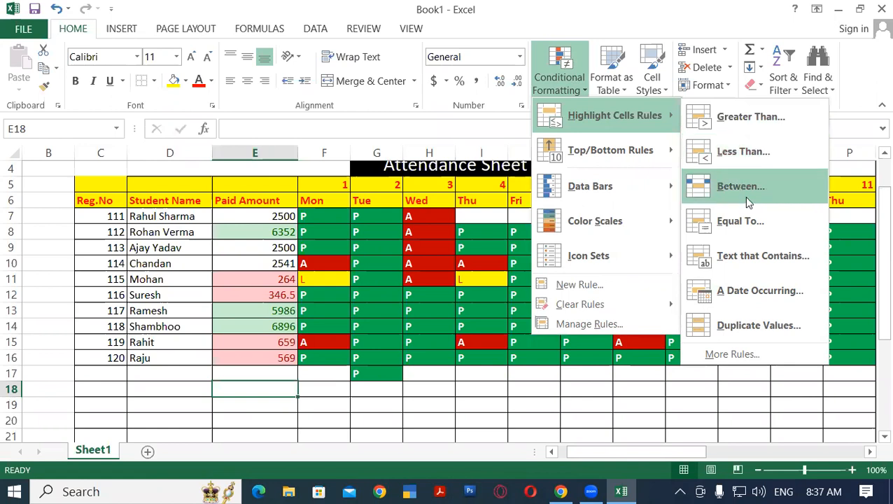
click(383, 314)
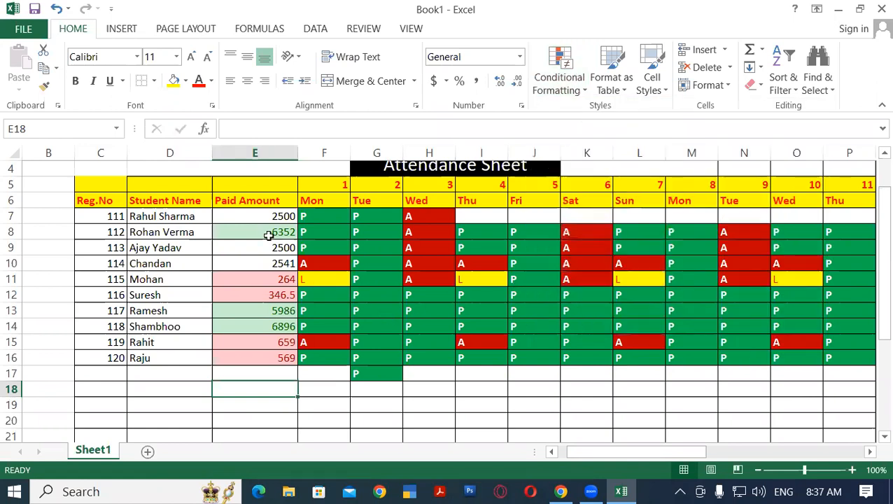
Clear the conditional formatting rules from the paid amounts in E7:E16 only
drag(259, 216, 265, 357)
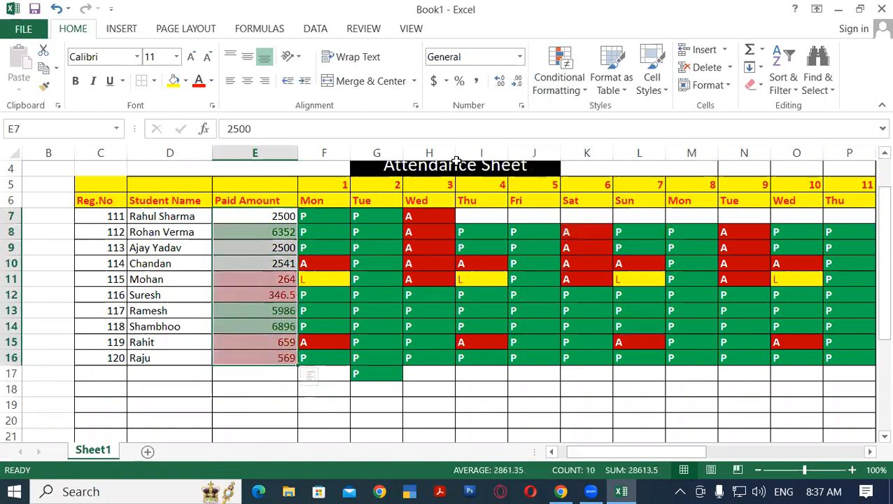
click(571, 93)
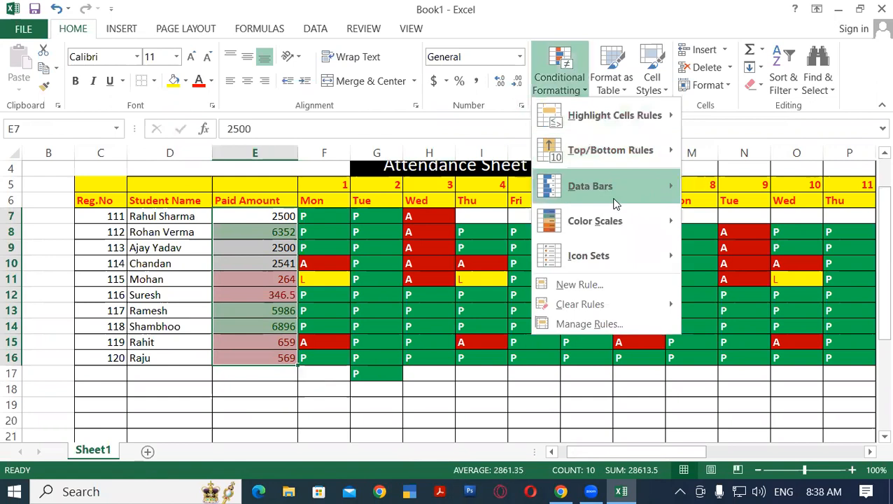
mouse_move(585, 310)
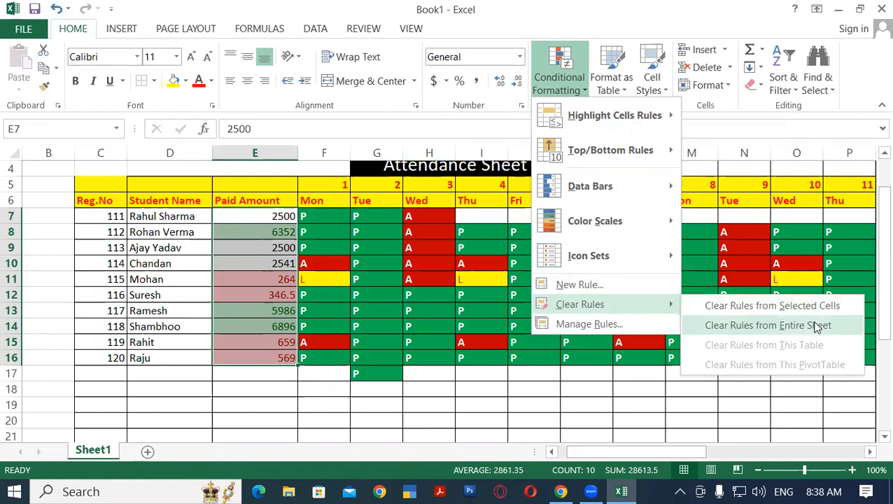
click(736, 308)
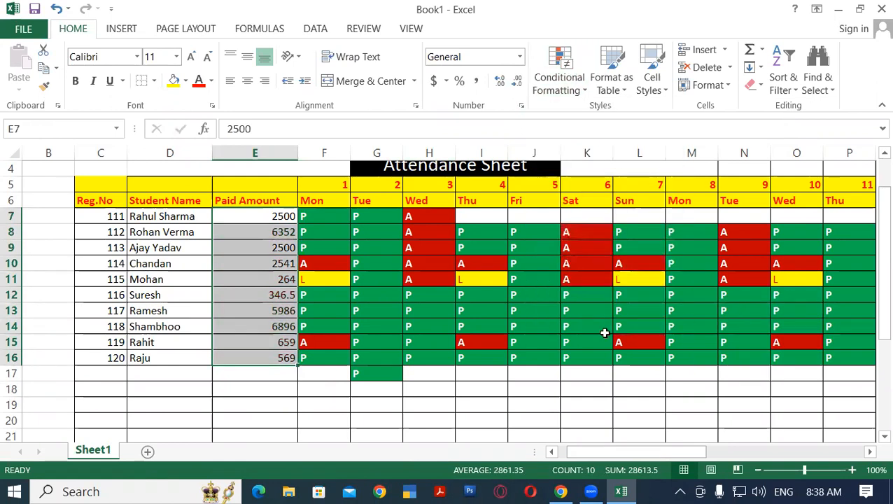
click(280, 390)
Apply a Between 500 and 100 conditional format with Light Red Fill with Dark Red Text to the paid amounts in E7:E16
drag(251, 215, 275, 350)
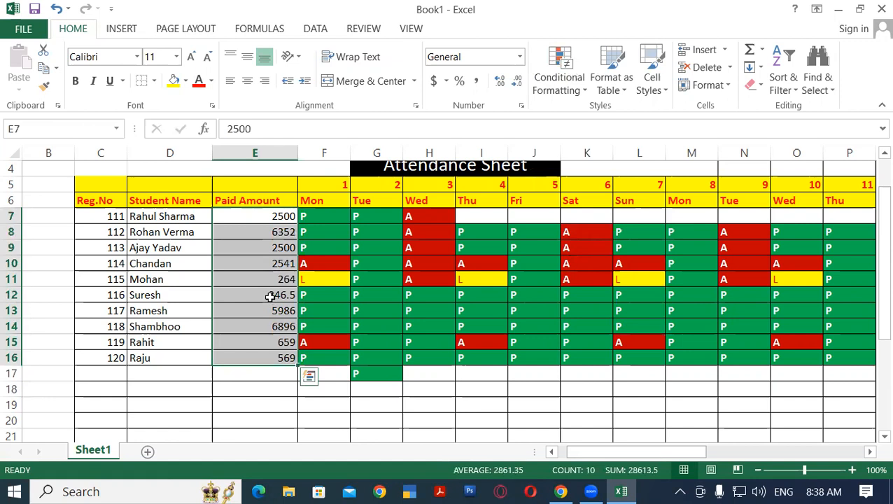
click(578, 84)
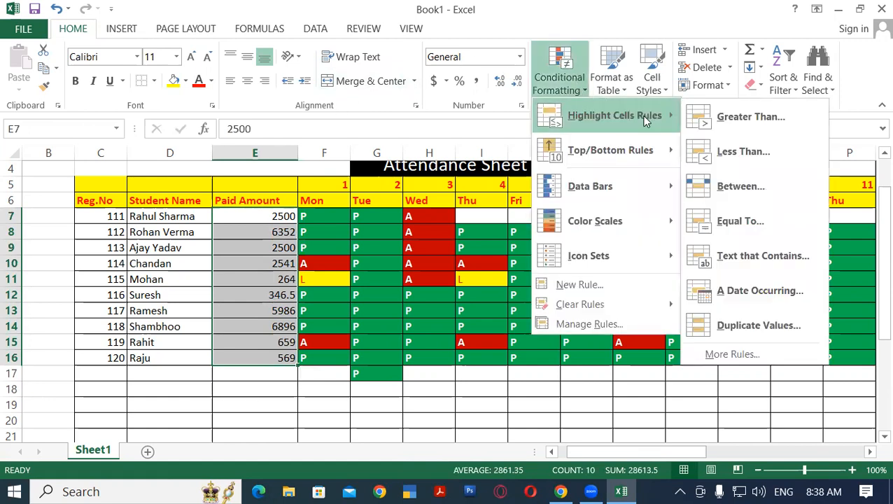
click(756, 185)
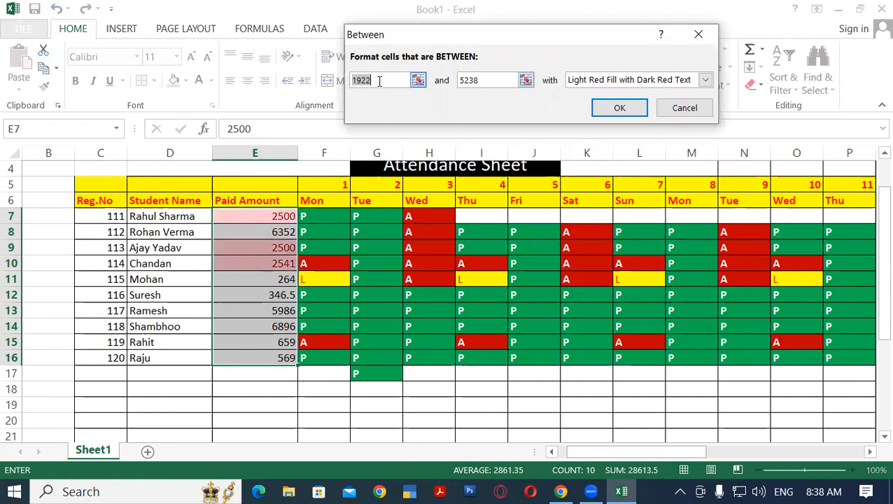
text(500)
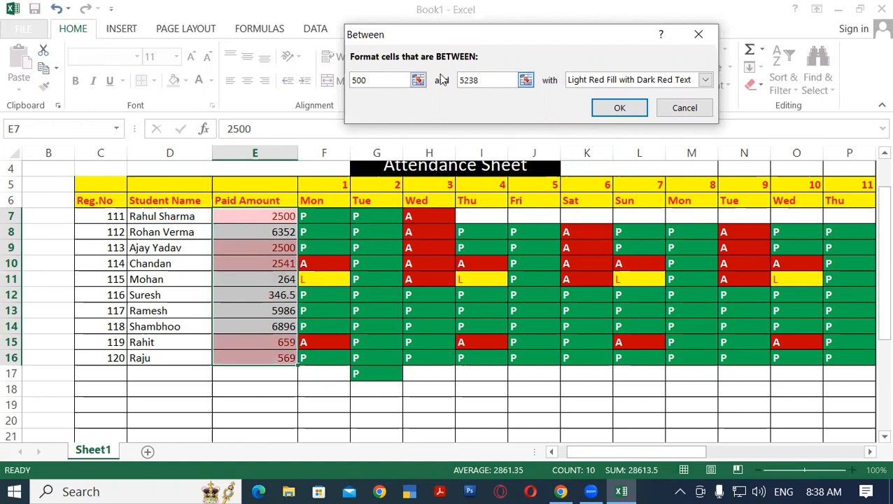
key(Tab)
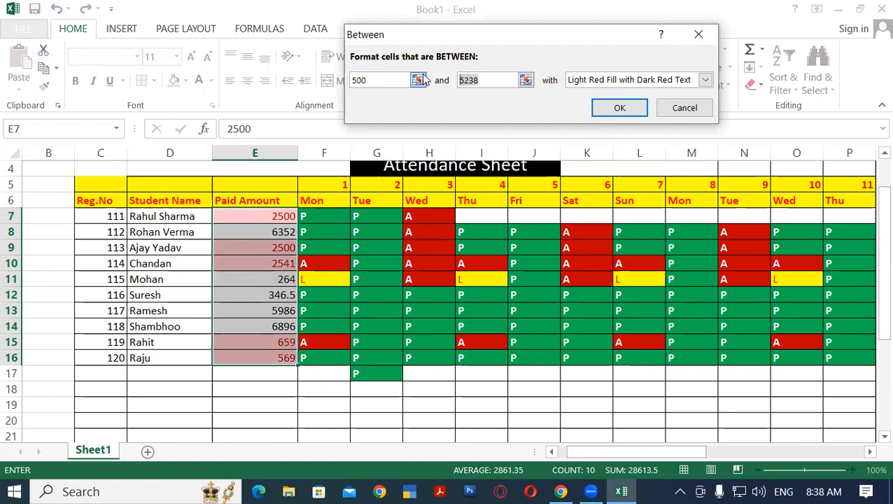
text(100)
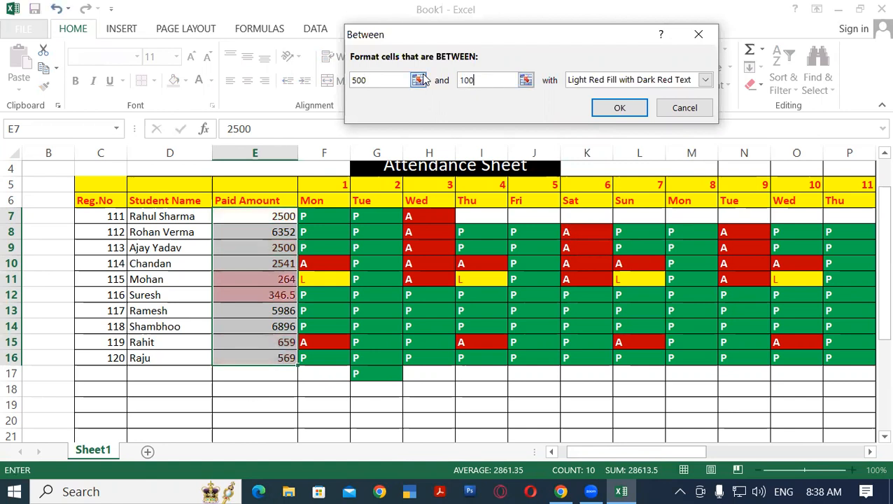
click(617, 108)
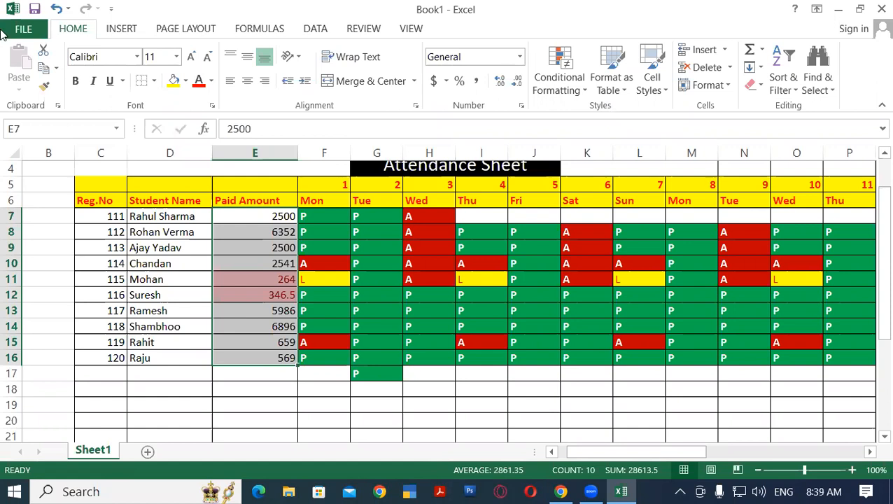
Clear the Between rule from the paid amounts in E7:E16 only, and select that range again
click(558, 83)
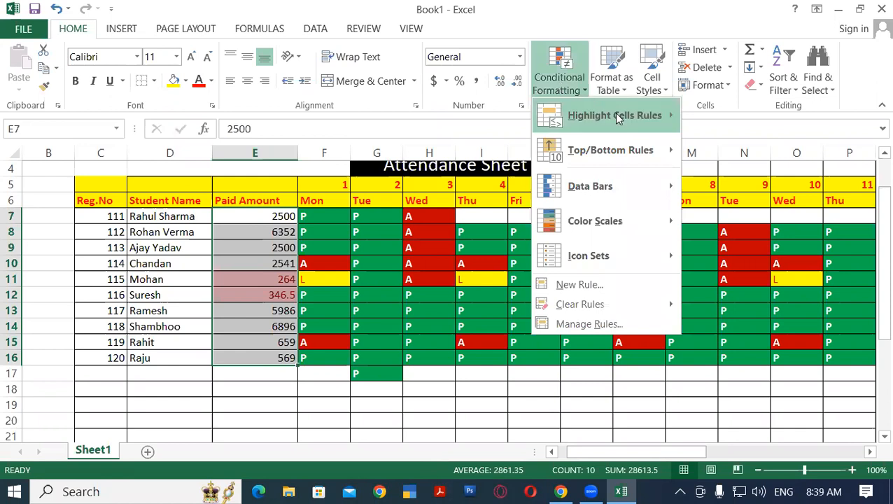
mouse_move(616, 115)
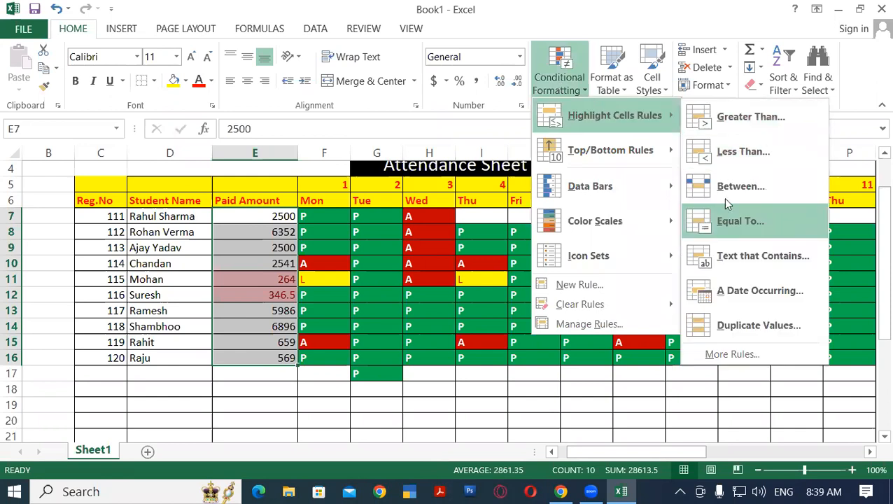
mouse_move(600, 309)
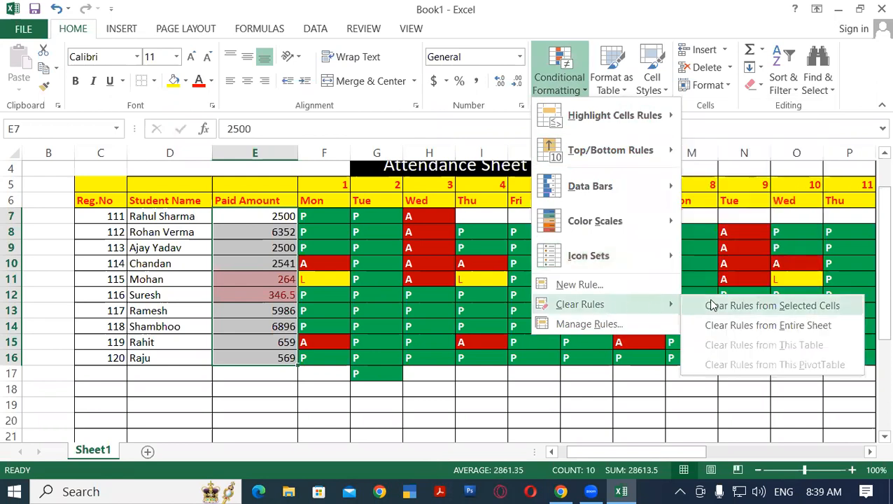
click(713, 303)
click(224, 375)
drag(251, 216, 259, 357)
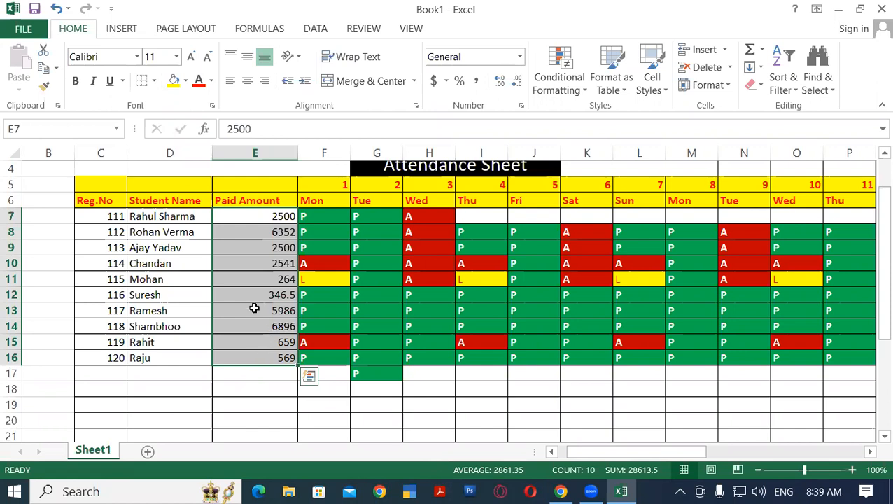
Change the paid amounts in E10, E13 and E16 to 4500
click(248, 263)
text(4500)
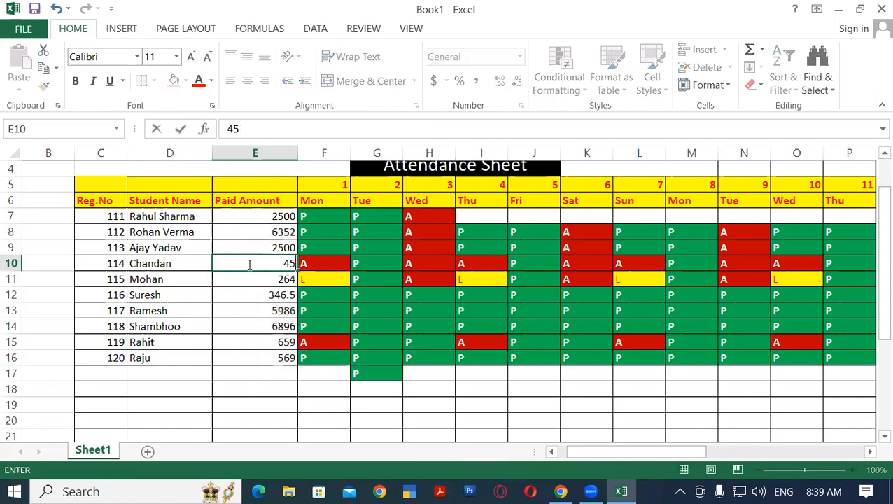
key(Return)
key(Down)
key(Down)
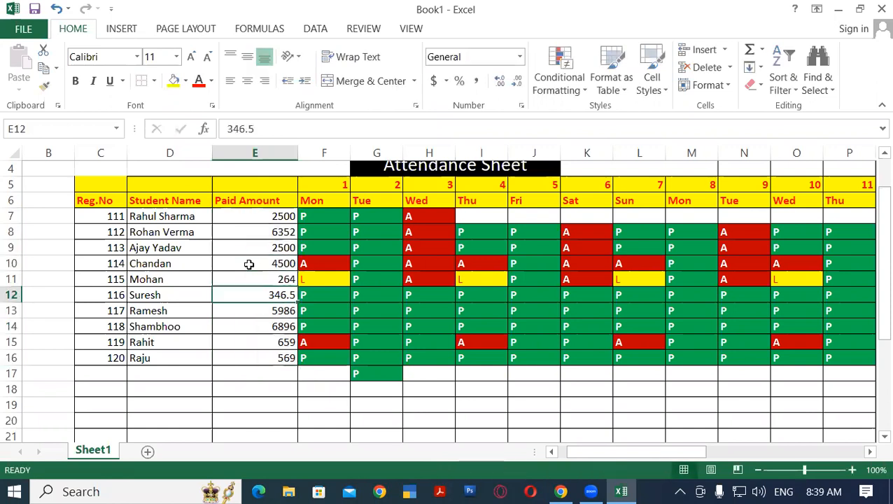
text(4500)
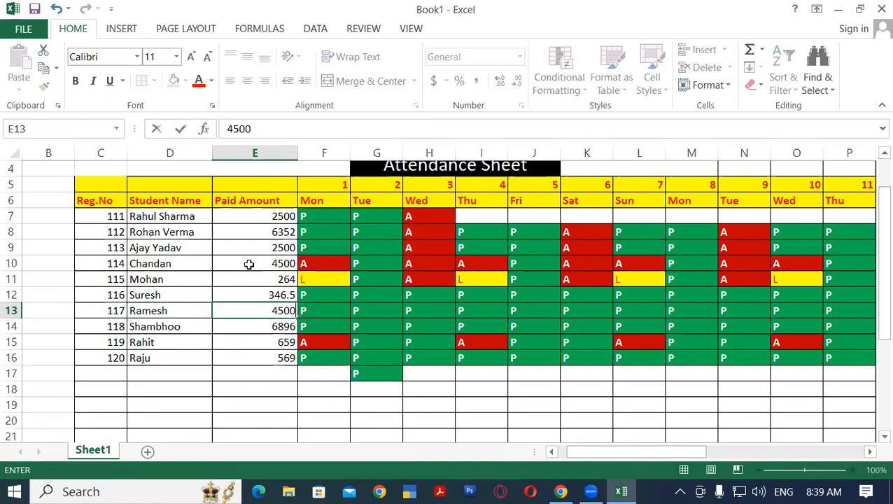
key(Return)
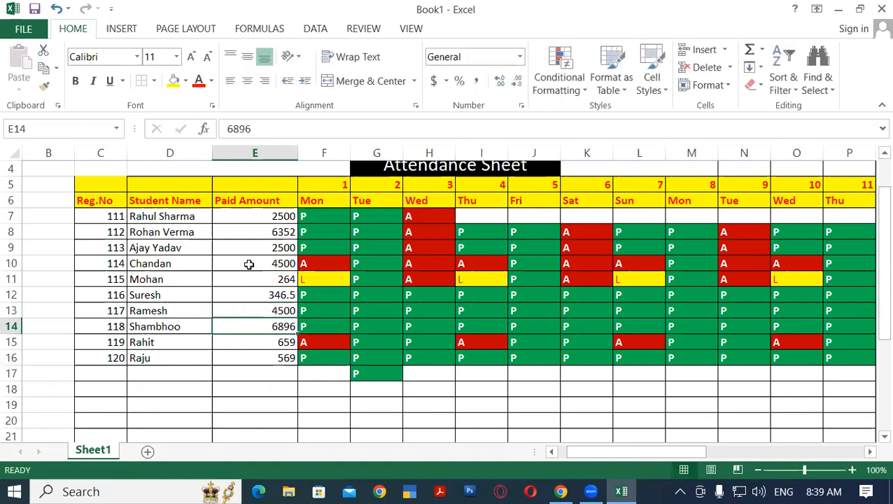
key(Down)
key(Down)
text(4)
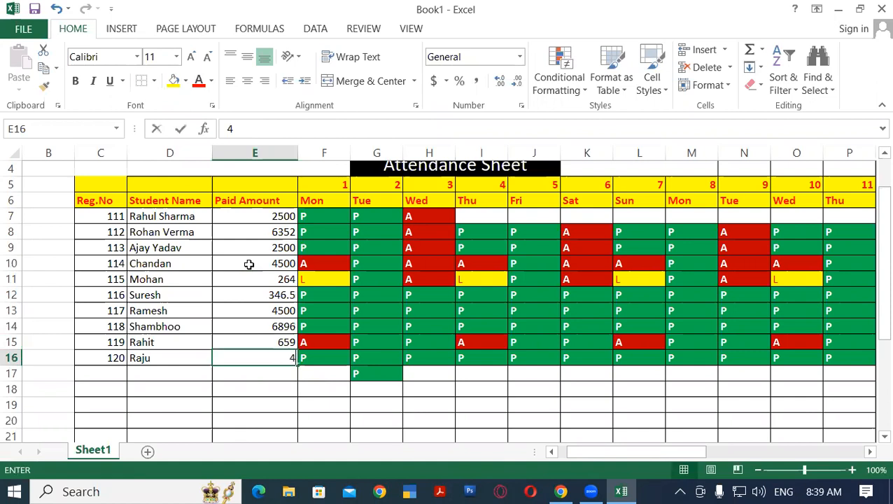
text(500)
key(Return)
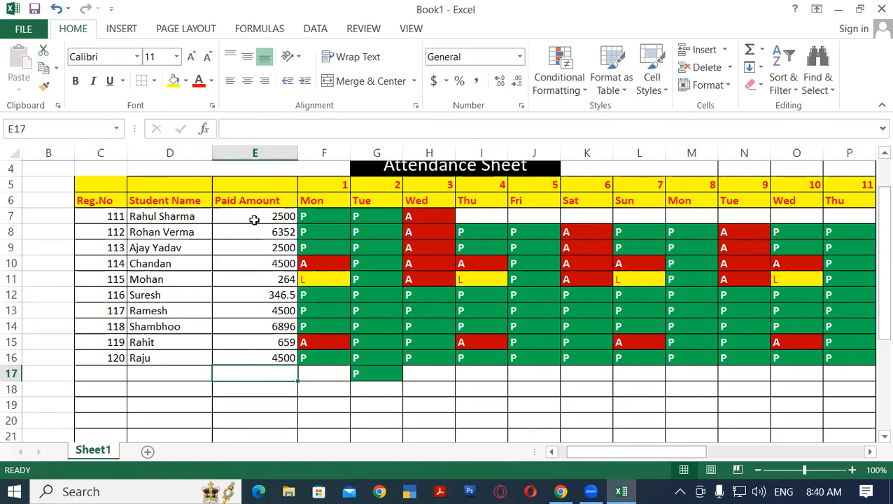
Apply an Equal To 4500 conditional format with Light Red Fill with Dark Red Text to the paid amounts in E7:E16
drag(254, 219, 269, 358)
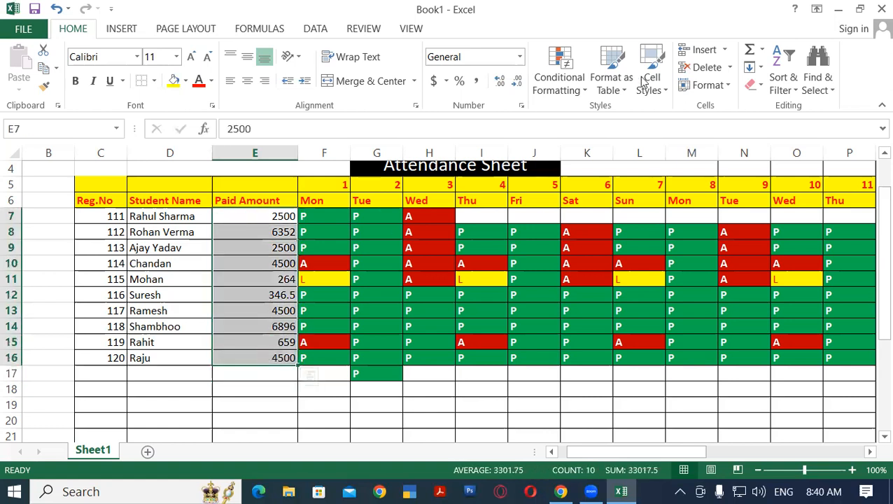
click(578, 89)
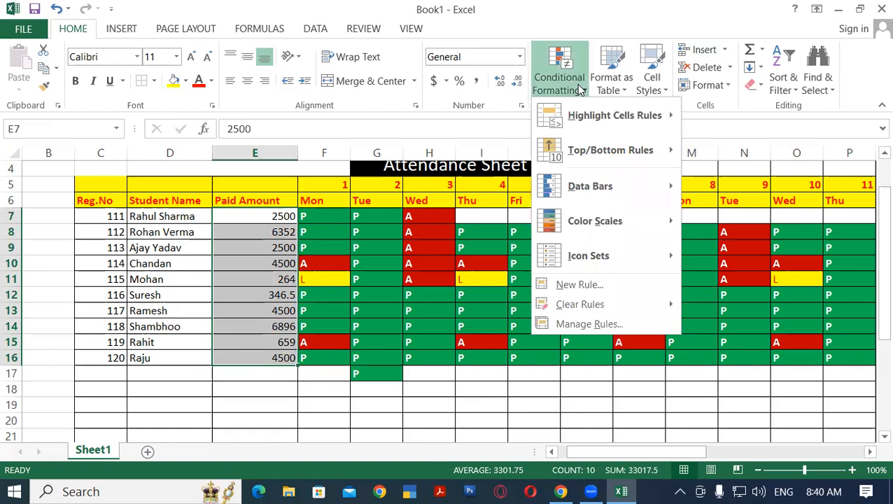
mouse_move(631, 114)
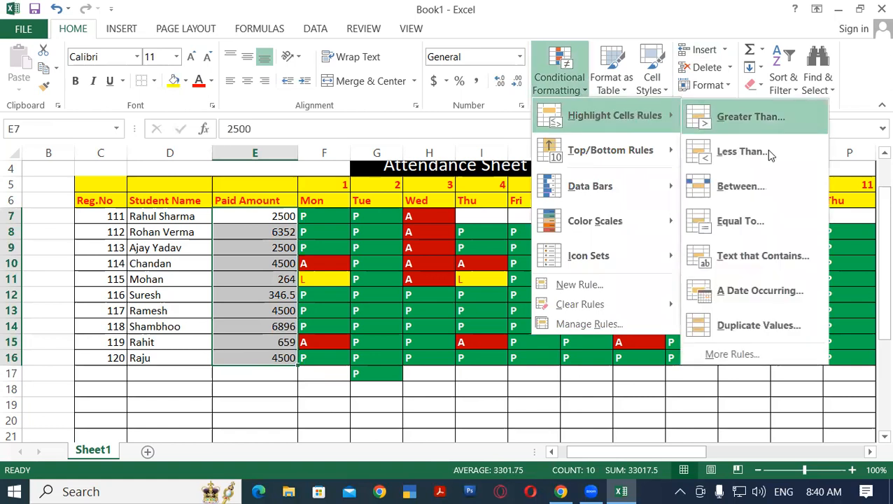
click(783, 221)
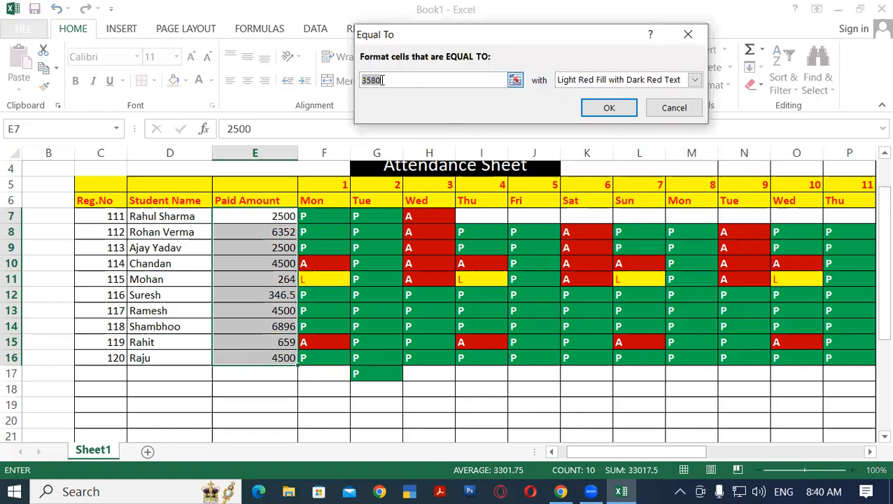
text(4500)
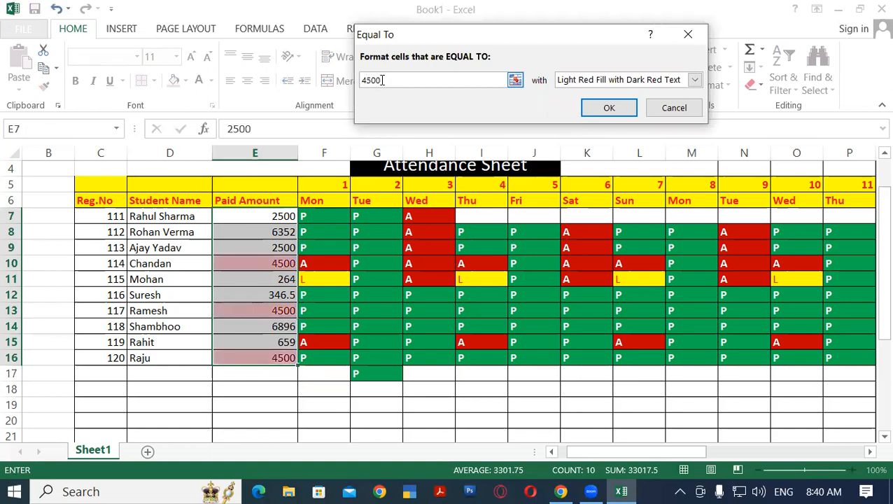
click(613, 112)
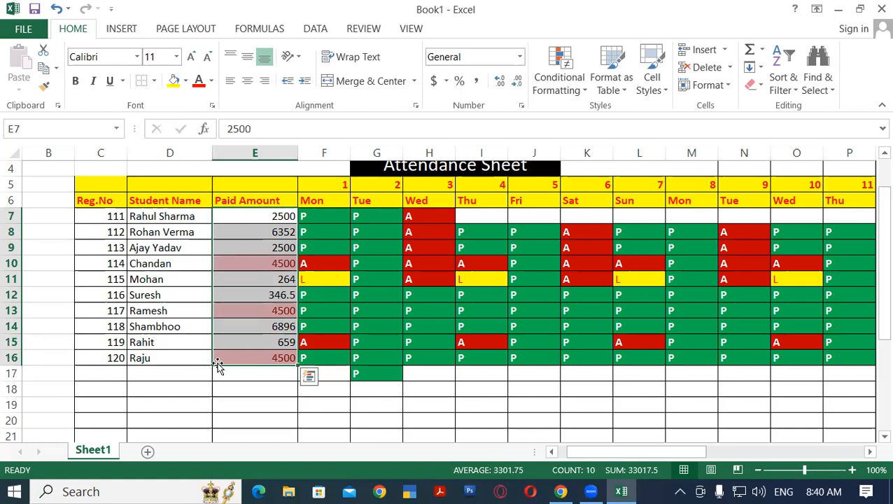
click(579, 96)
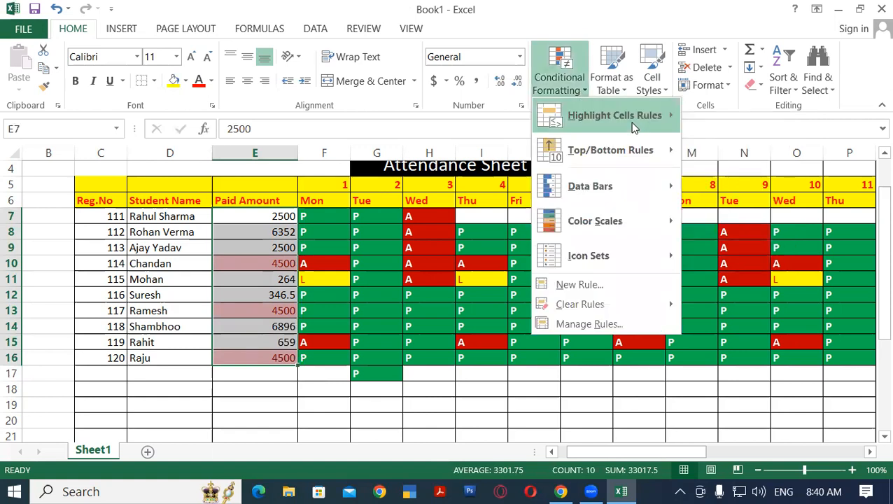
mouse_move(672, 125)
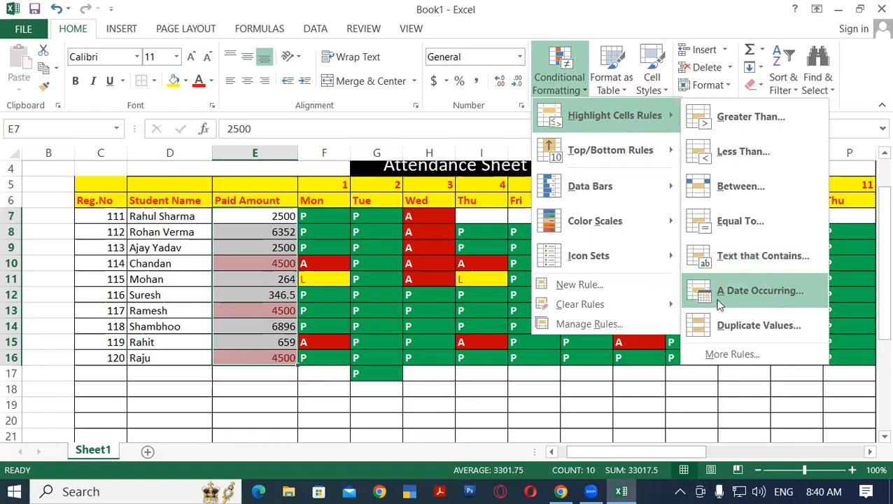
click(273, 250)
click(320, 263)
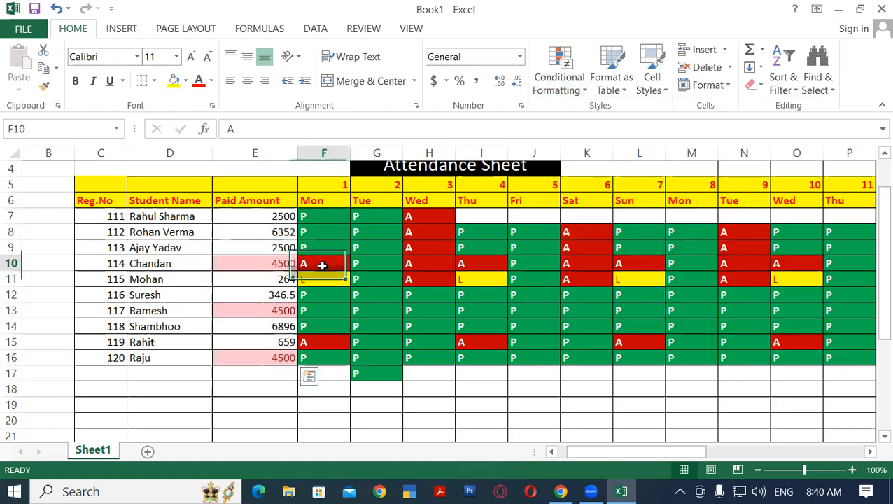
Insert a new column F before the Mon column of day 1 and enter the heading Due Date in F6
click(331, 152)
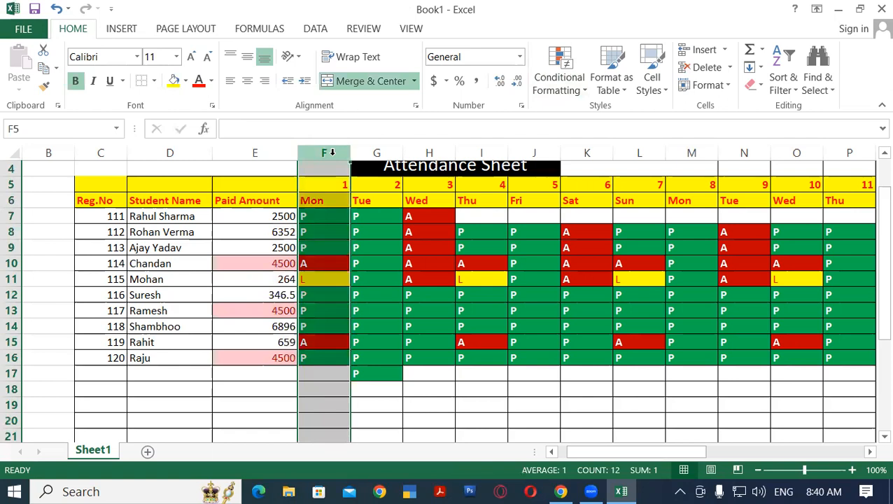
click(703, 50)
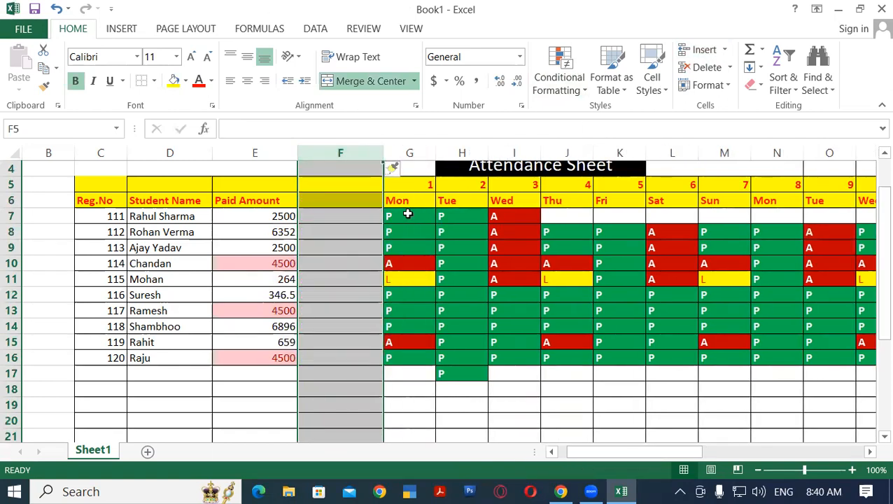
click(326, 200)
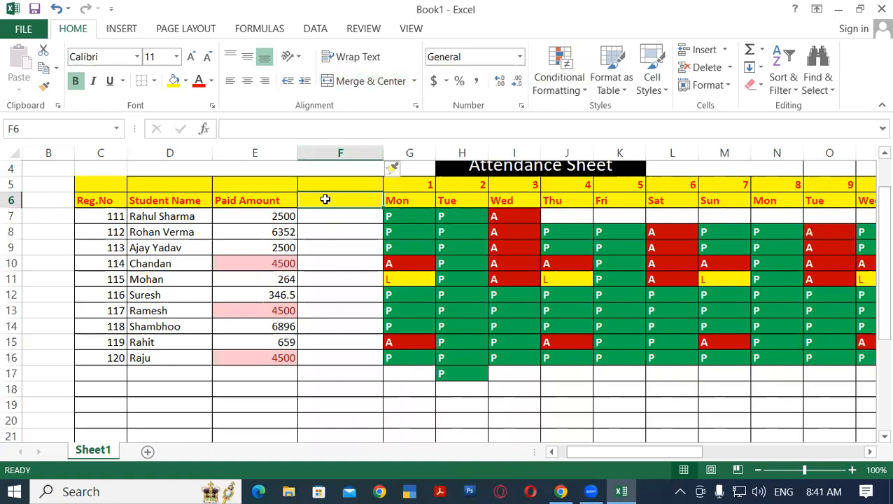
text(Due )
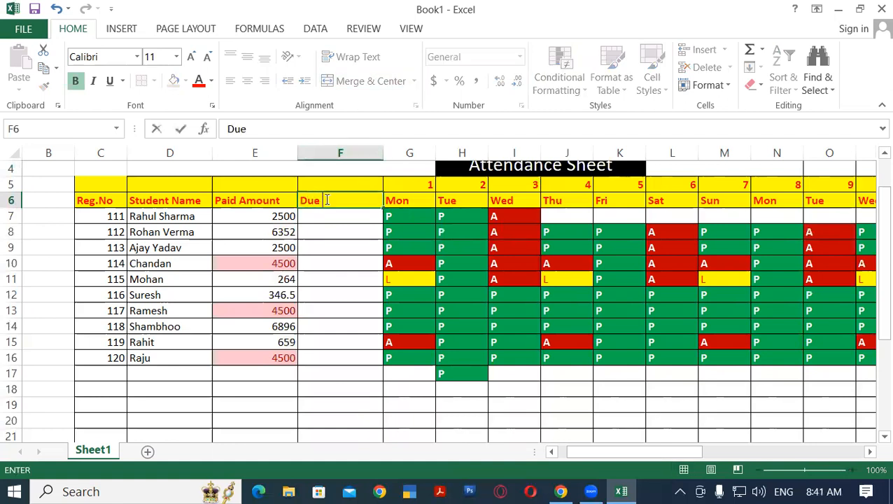
text(Date)
key(Return)
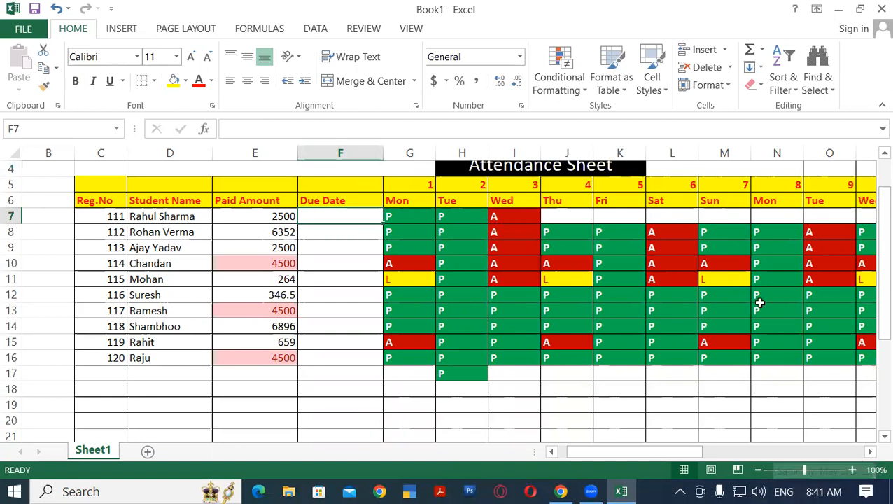
Check today's date in the system calendar and enter the due date 05/06/2023 in F7
click(830, 489)
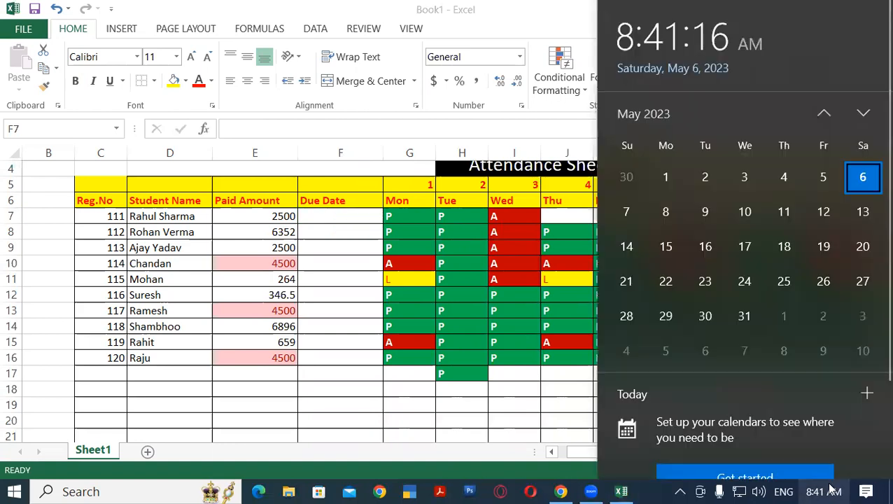
click(831, 489)
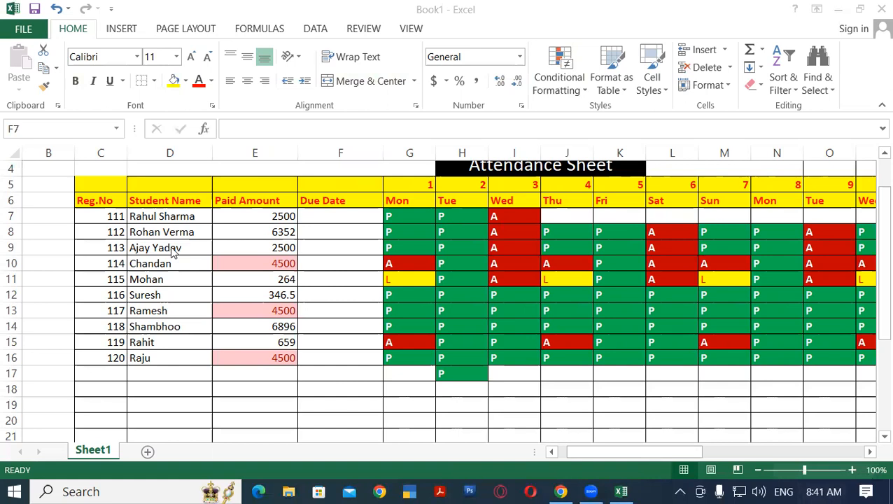
click(326, 248)
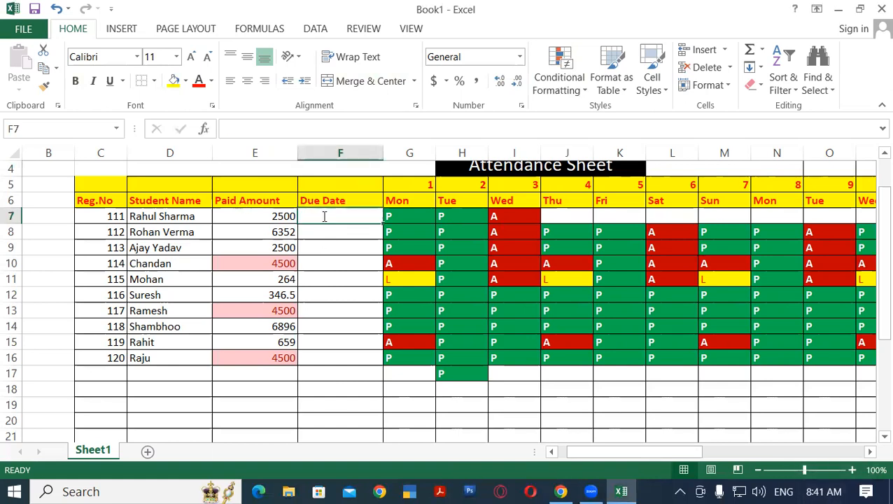
text(05/06)
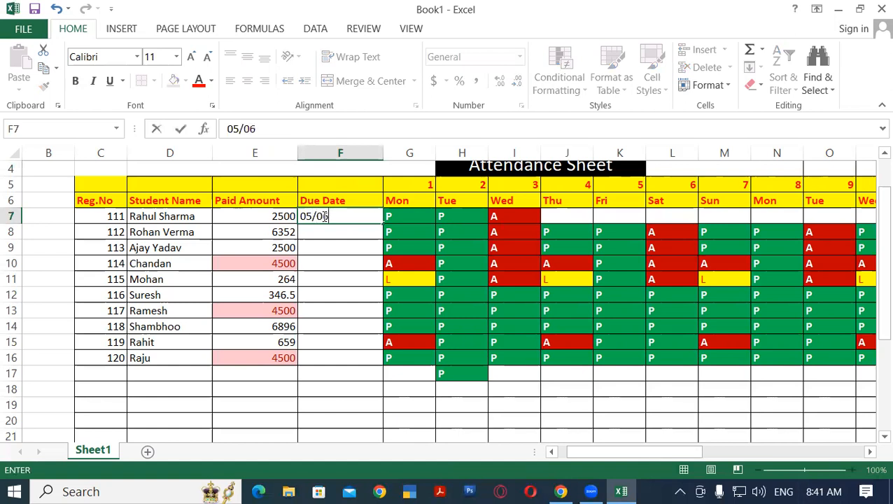
text(/2023)
key(Return)
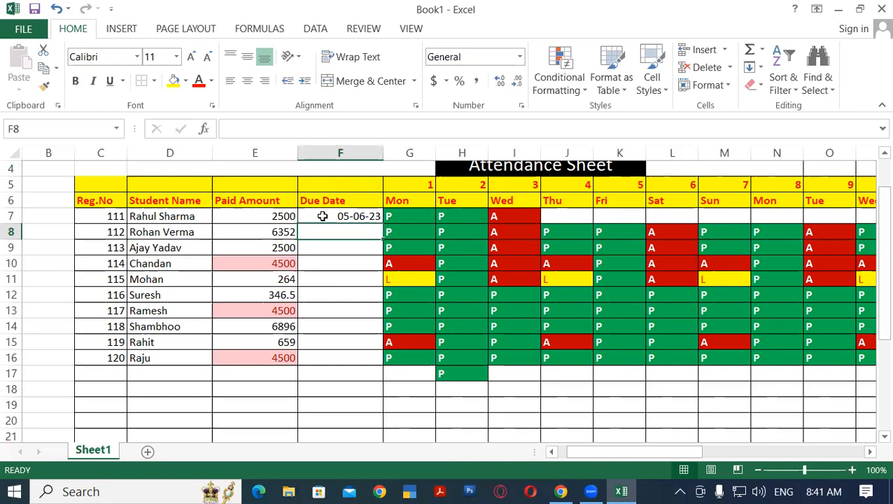
Enter the due date 05/07/2023 in F8
text(05/)
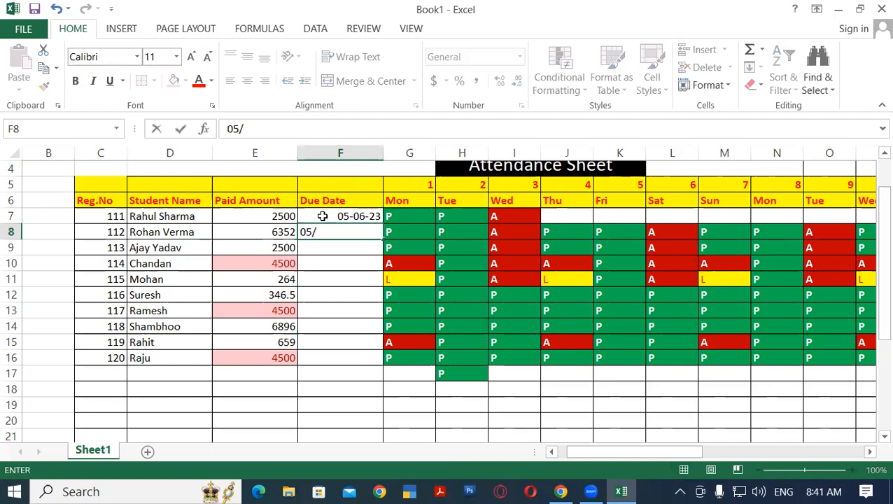
text(05)
key(BackSpace)
text(7/20)
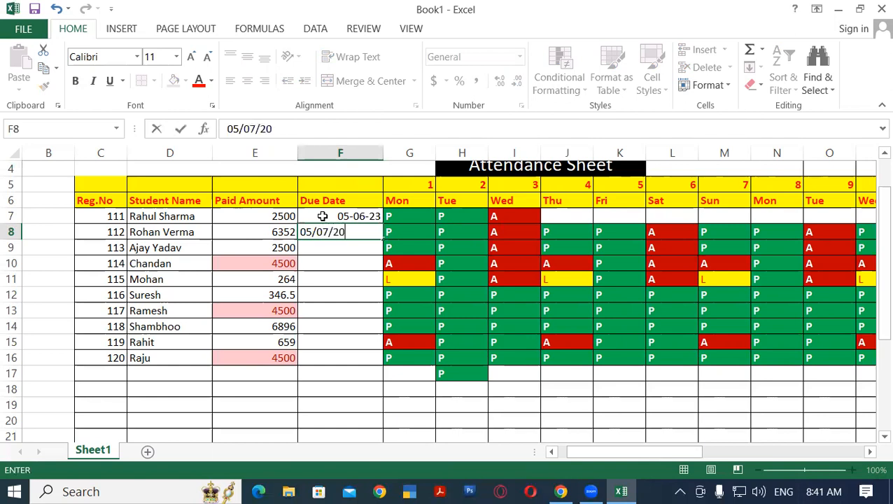
text(23)
key(Return)
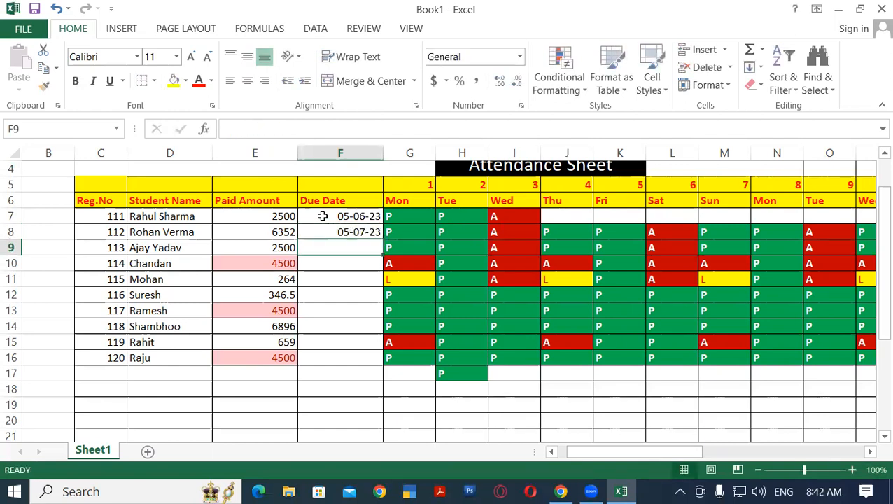
Enter the due date 05/10/2023 in F9
text(0)
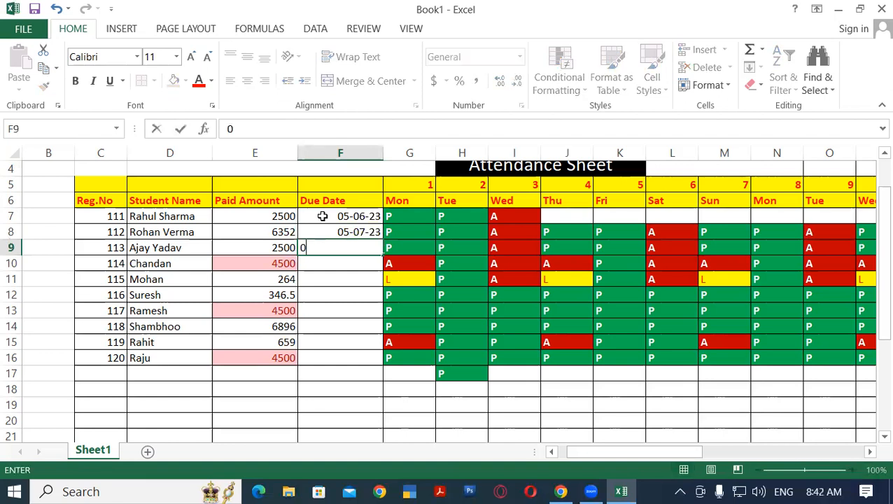
text(5/10/2)
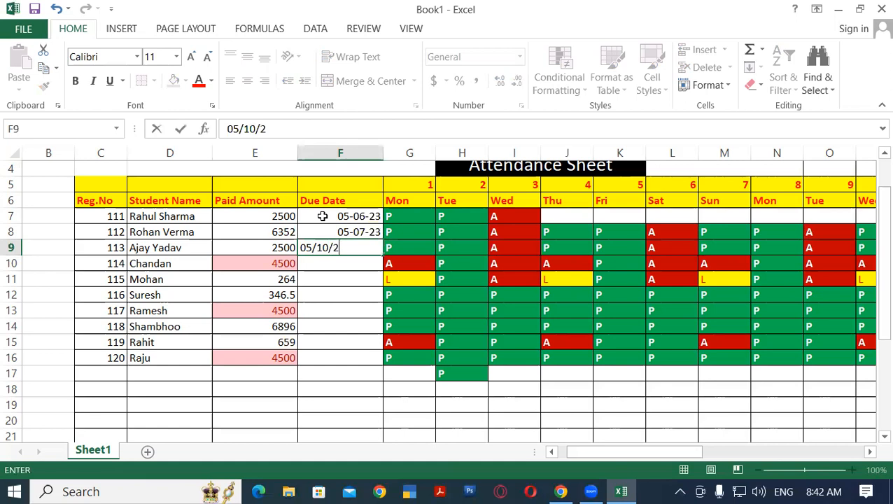
text(023)
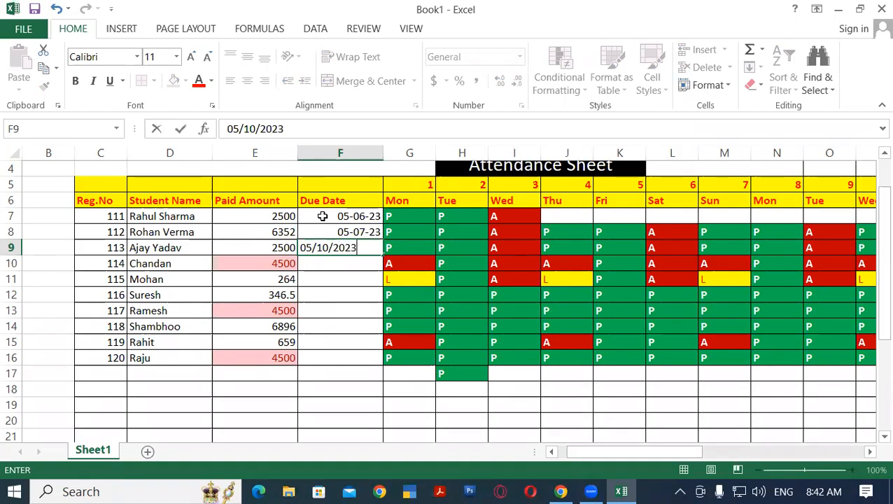
key(Return)
Enter the due date 05/15/2023 in F10 and select that cell again
text(05)
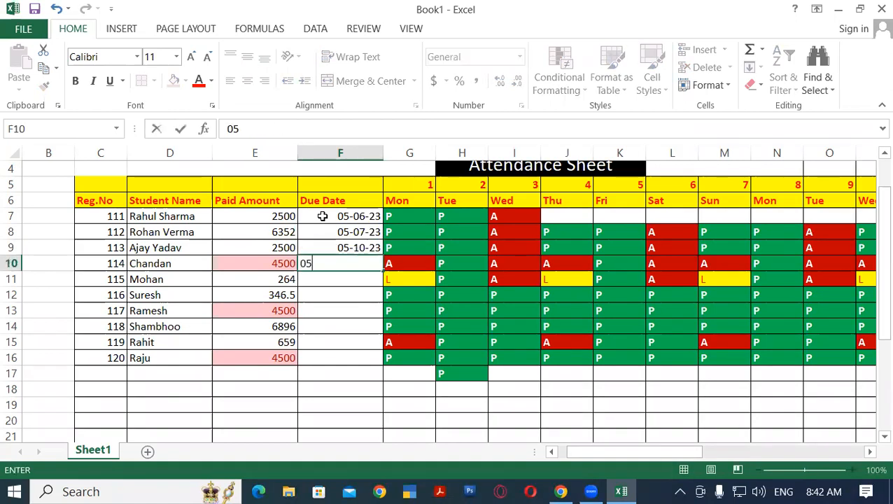
text(/15/2023)
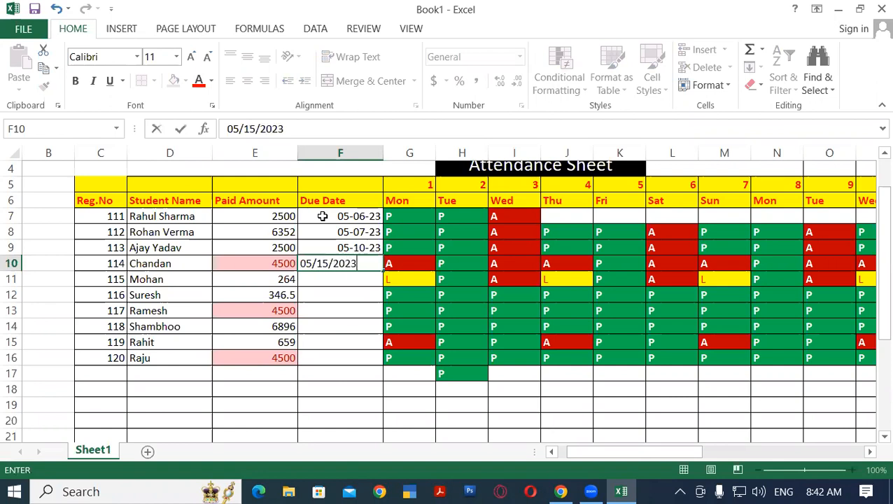
key(Return)
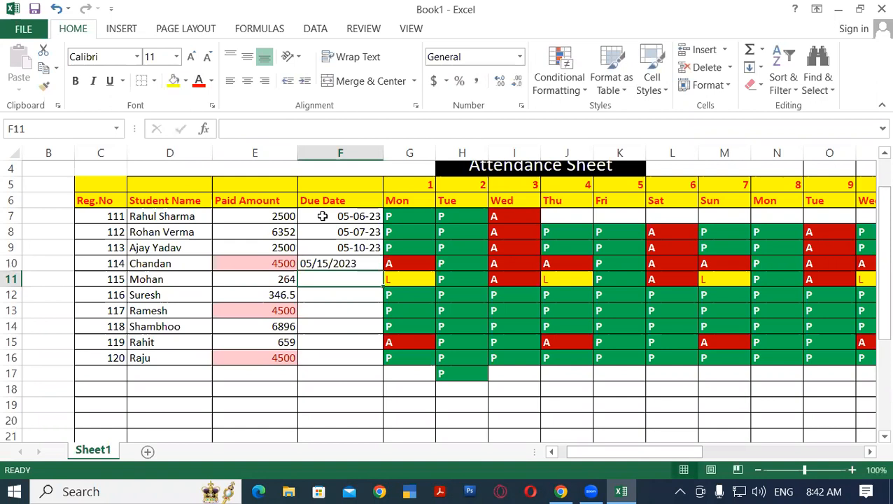
click(349, 262)
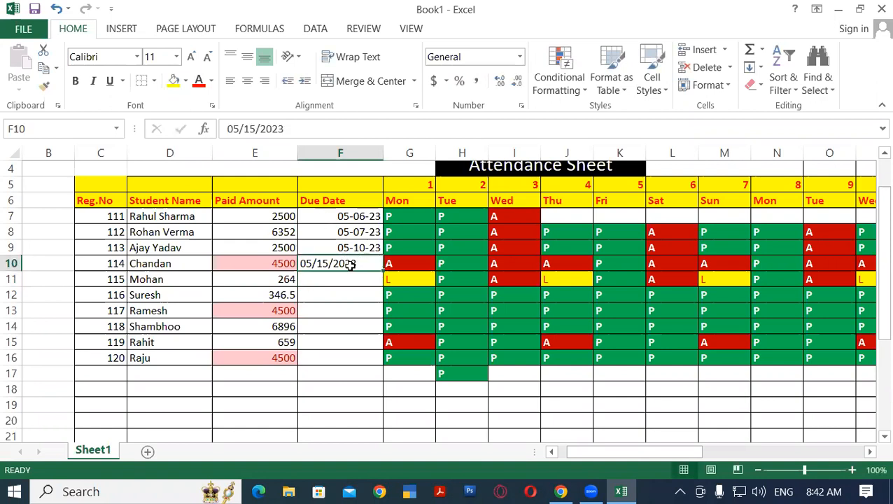
Replace the due date in F10 with 05-10-2023
click(339, 279)
click(354, 262)
text(05-0)
key(BackSpace)
text(10-2023)
key(Return)
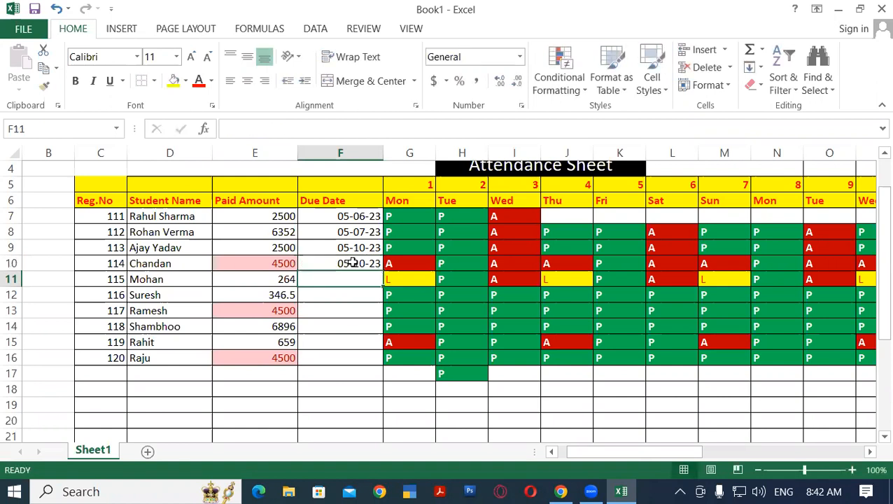
Fill the rest of the Due Date column down to F16 by repeating the dates from F7:F10
drag(346, 216, 390, 360)
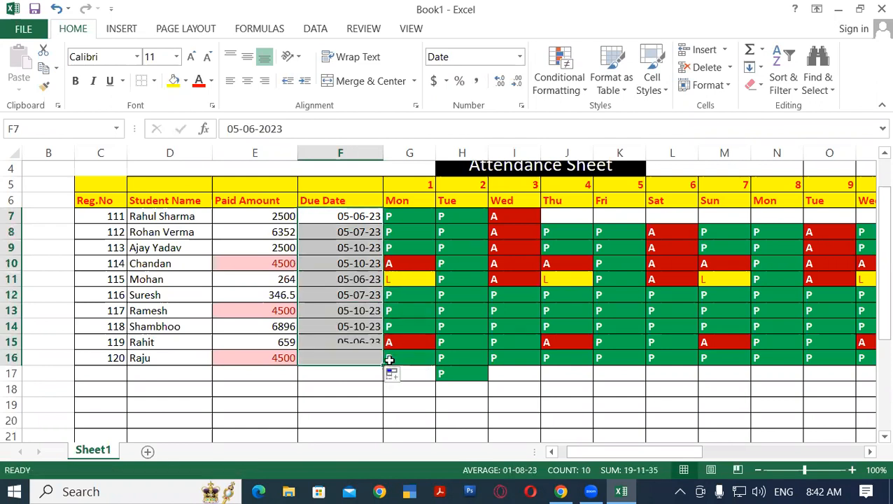
click(363, 373)
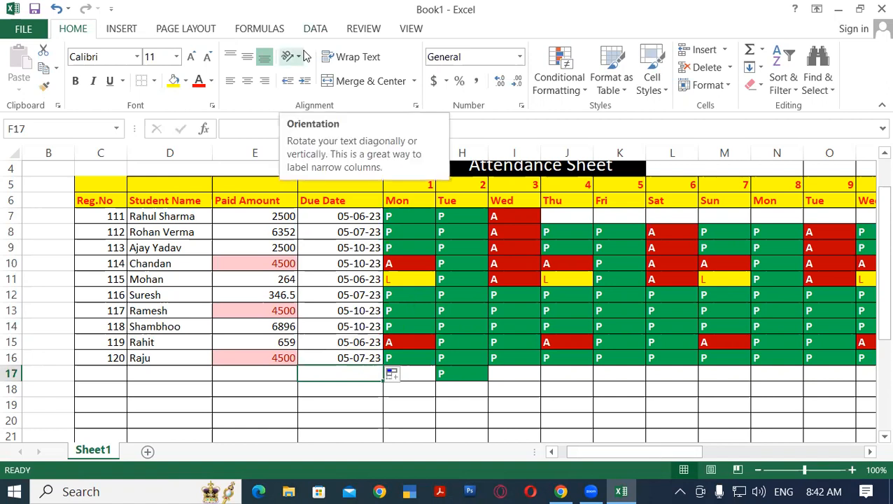
click(305, 246)
drag(320, 216, 337, 358)
click(331, 214)
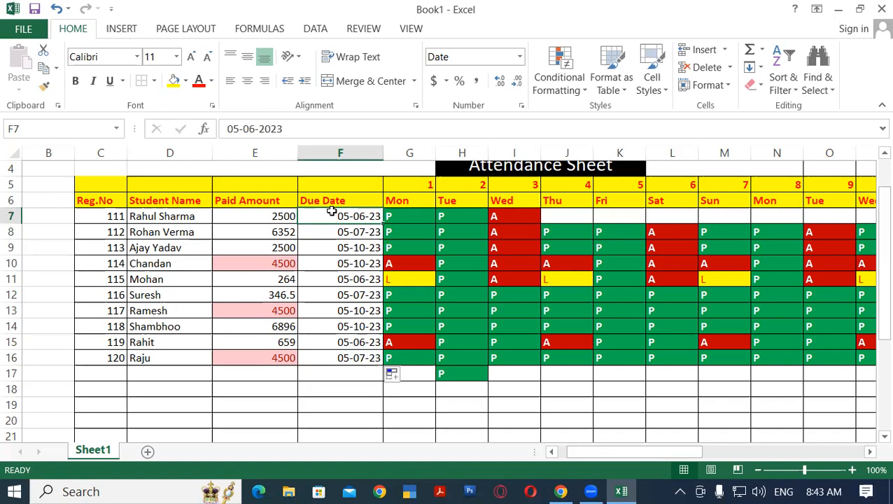
Apply an A Date Occurring highlight rule for Today to F7:F16 with Yellow Fill with Dark Yellow Text
drag(354, 209, 355, 357)
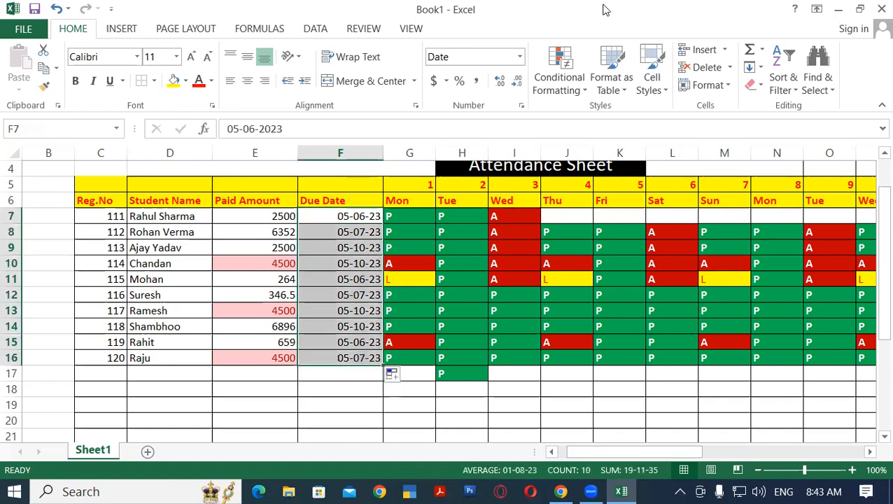
click(579, 91)
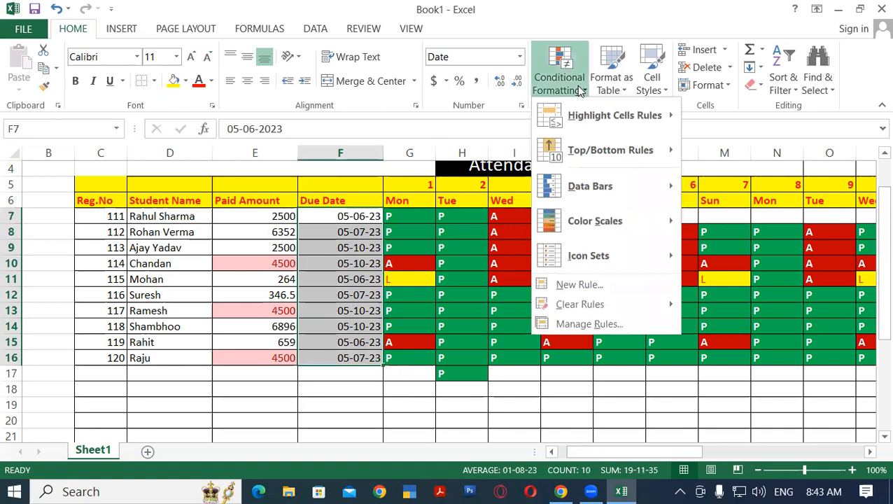
mouse_move(654, 115)
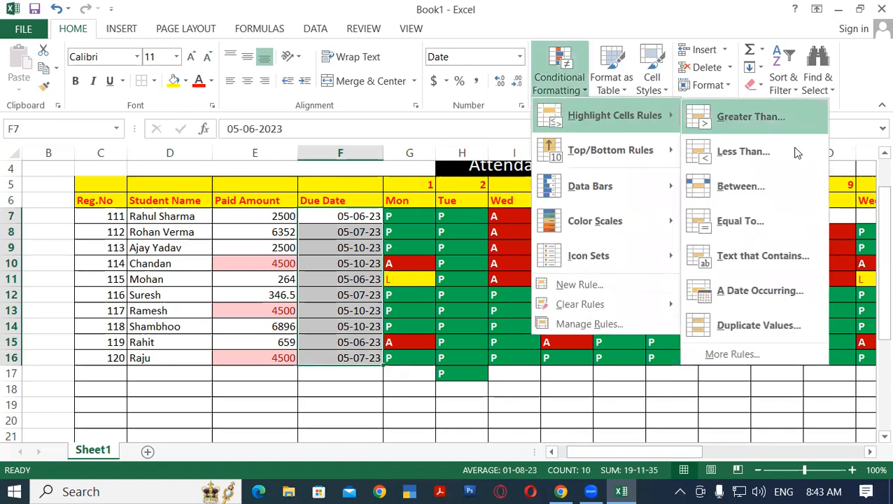
click(768, 291)
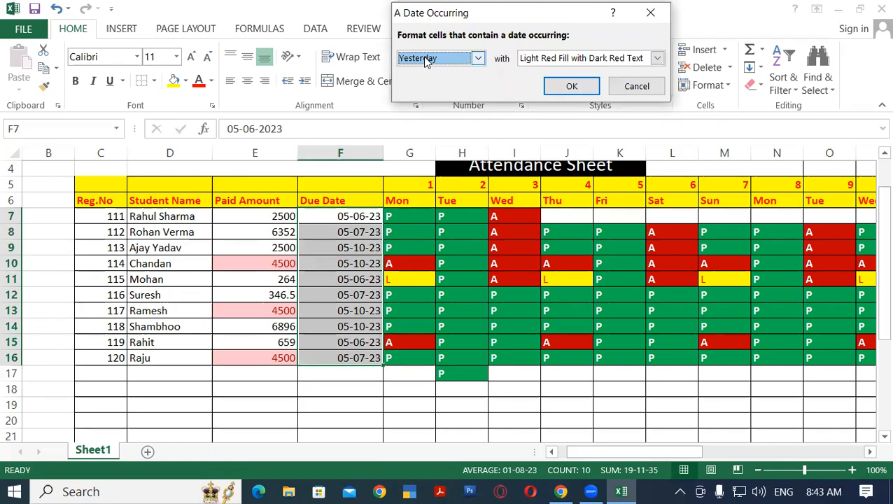
click(479, 59)
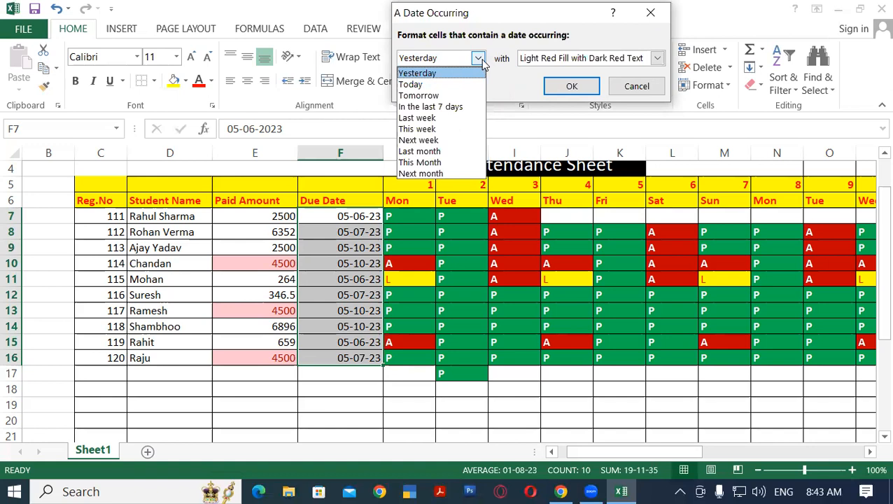
click(441, 84)
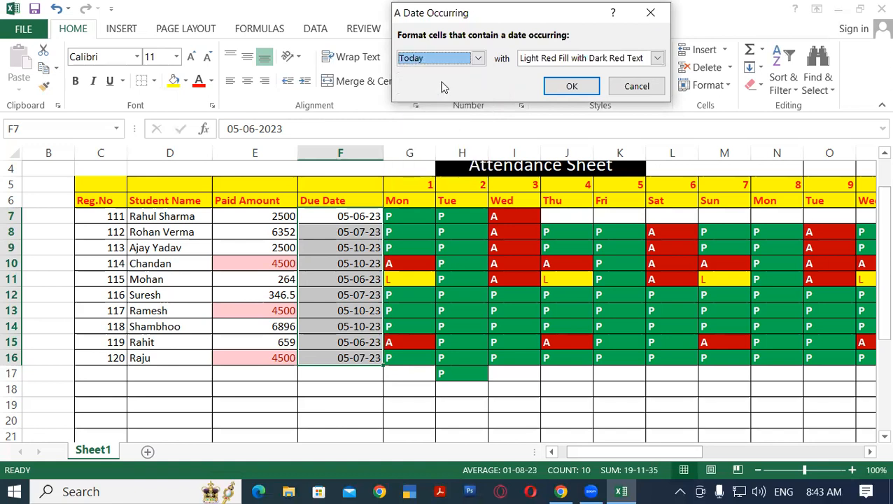
click(564, 58)
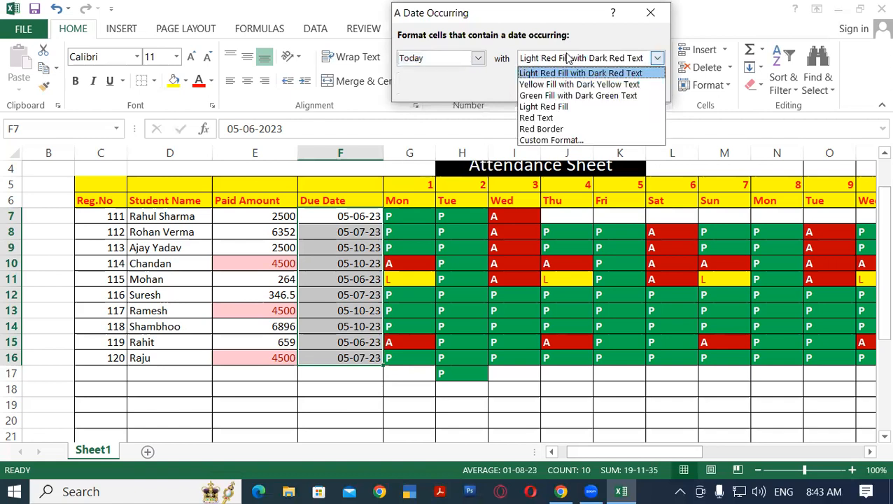
click(548, 84)
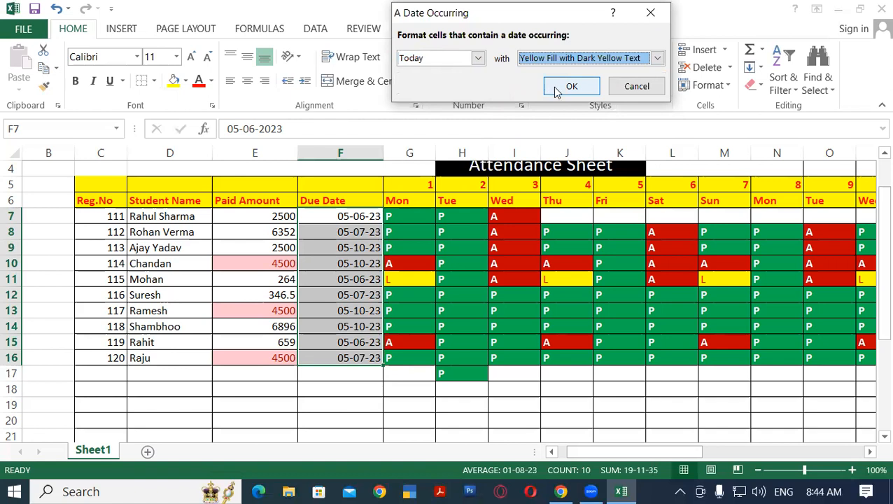
click(571, 86)
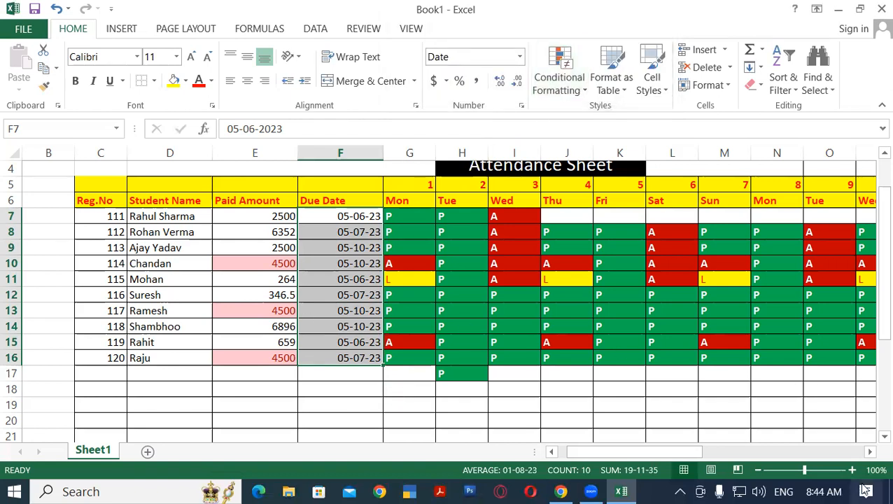
mouse_move(838, 489)
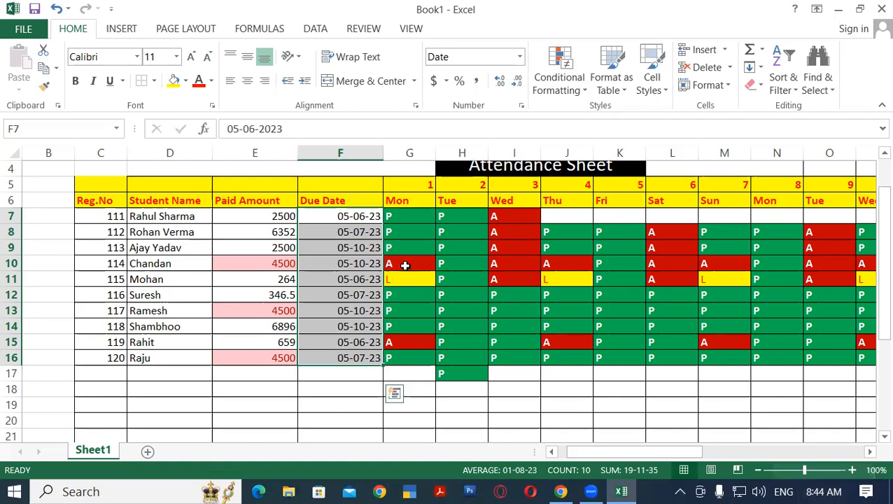
click(329, 232)
click(328, 213)
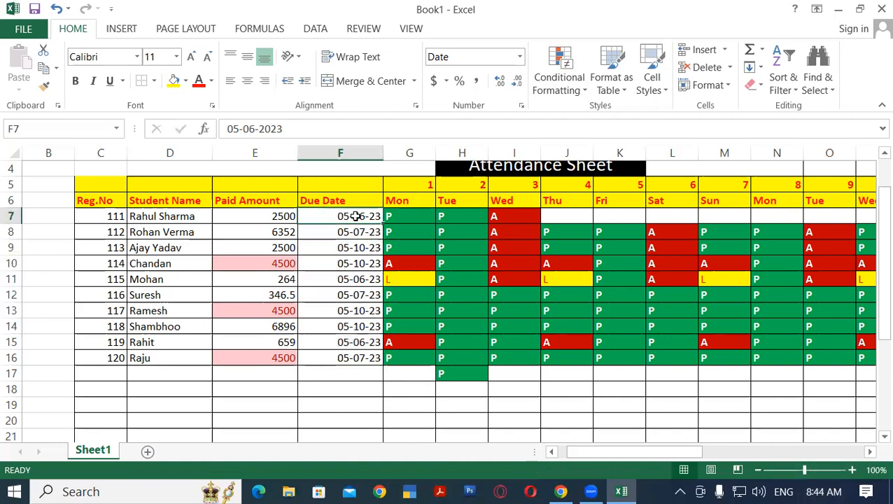
click(347, 371)
Add an A Date Occurring highlight rule for This week to F7:F16 with Light Red Fill with Dark Red Text
click(330, 218)
drag(341, 350, 347, 359)
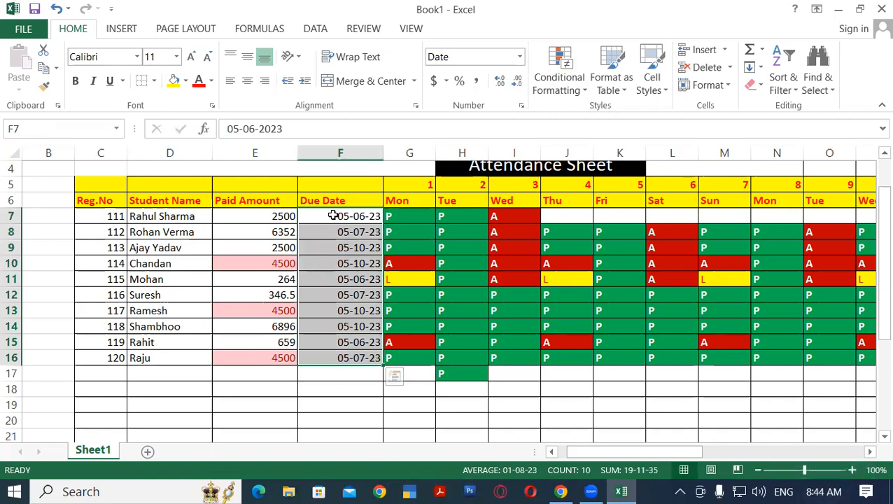
click(559, 85)
mouse_move(641, 119)
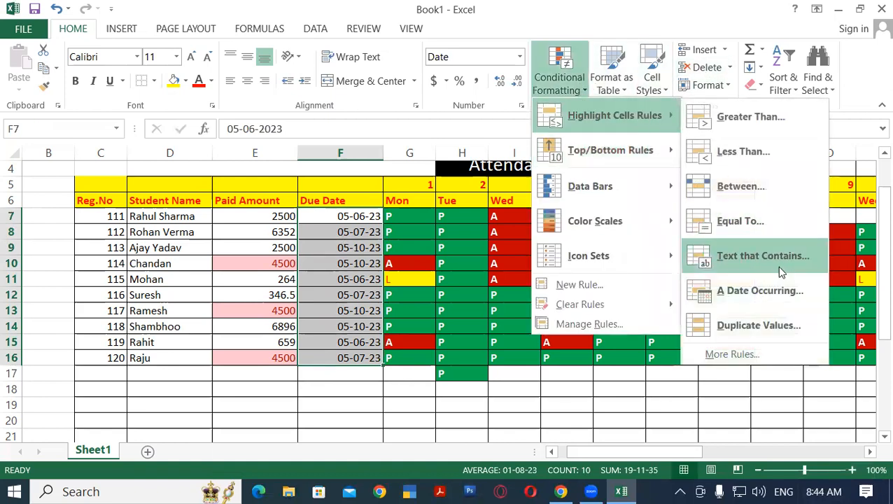
click(763, 289)
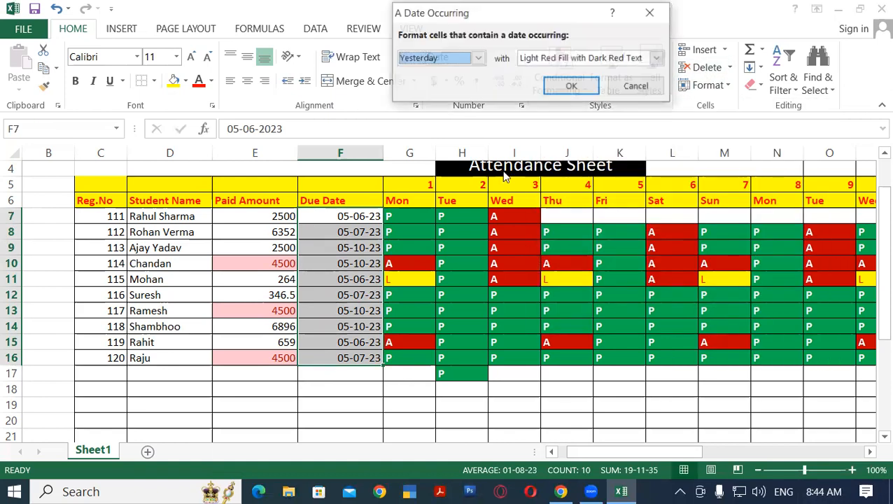
click(478, 58)
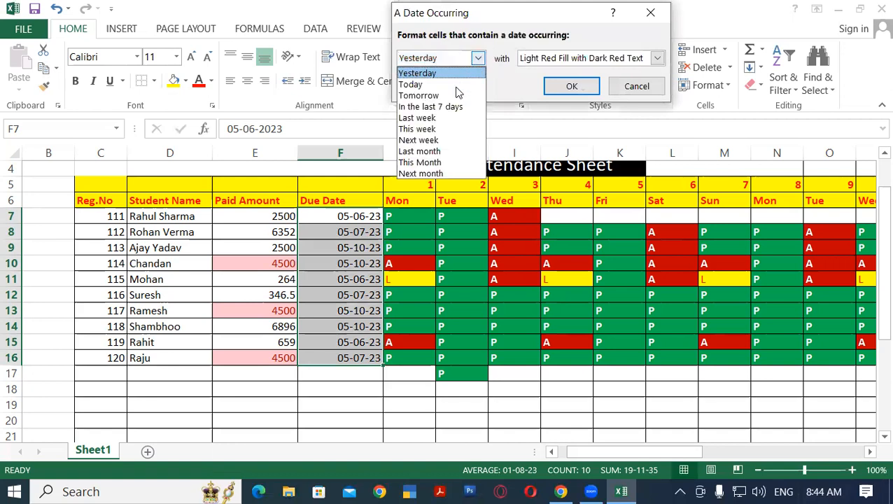
click(420, 129)
click(553, 87)
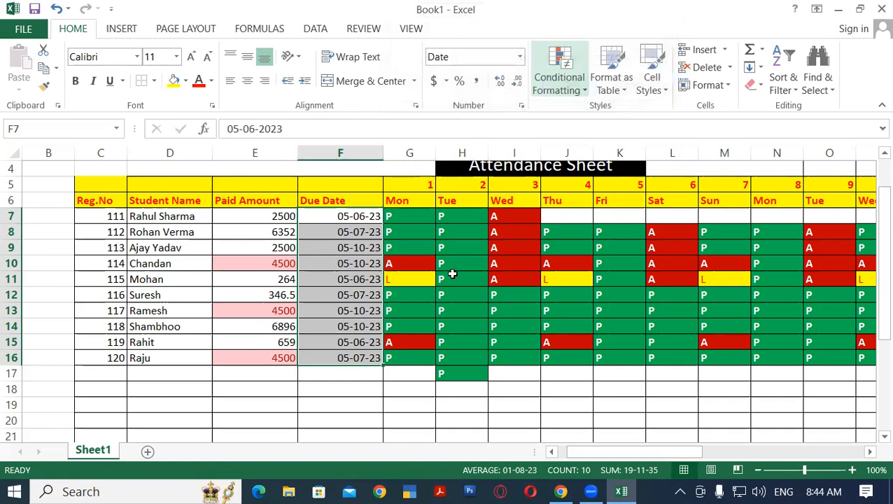
Change the due date in F7 to 06/05/2023, using day-month order
click(347, 216)
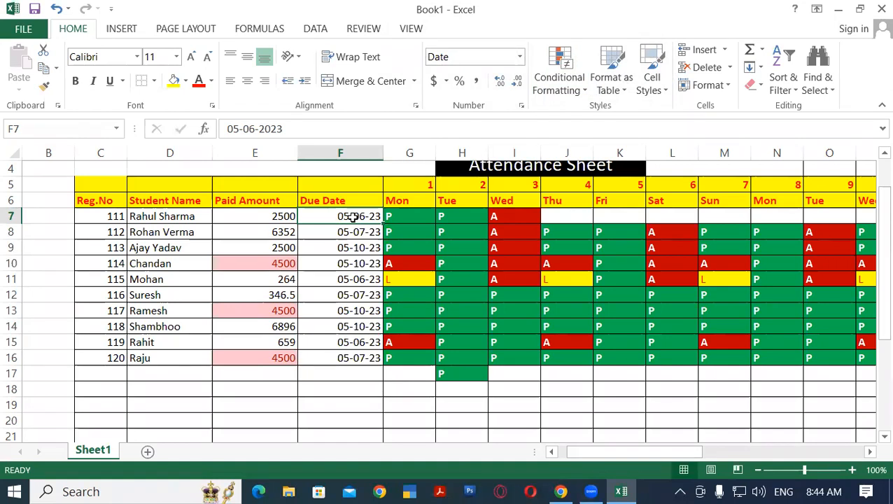
text(06/)
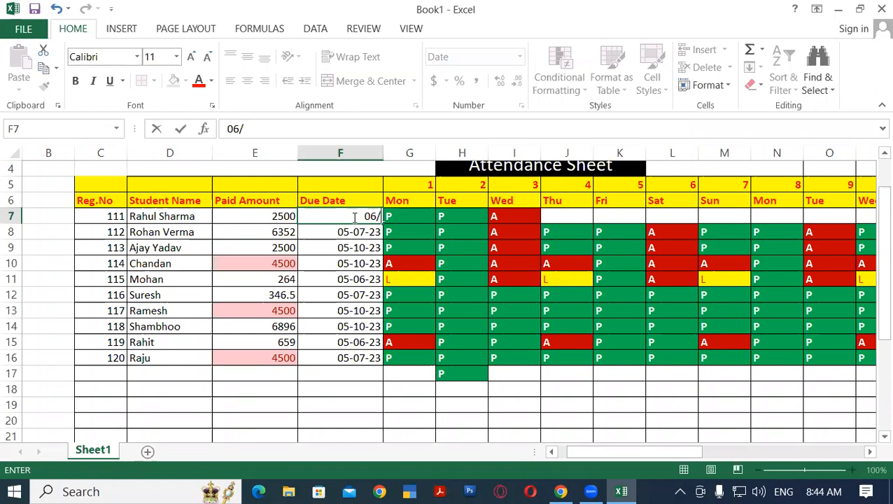
text(05/2023)
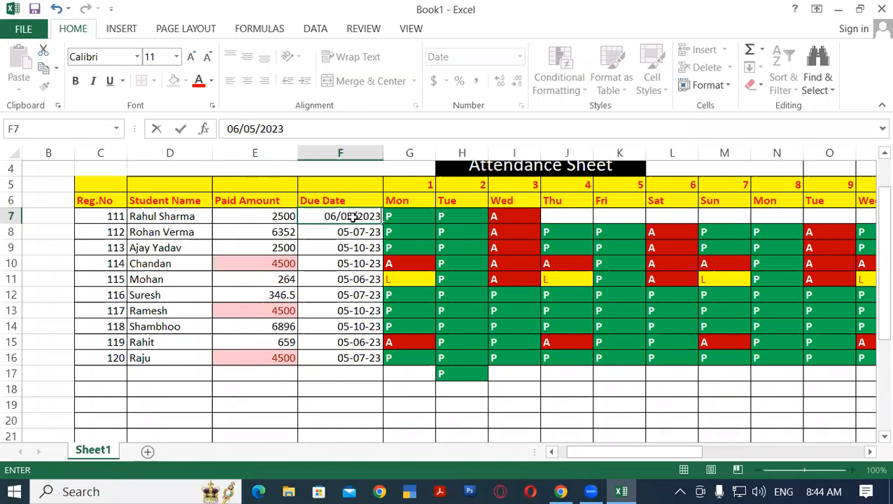
key(Return)
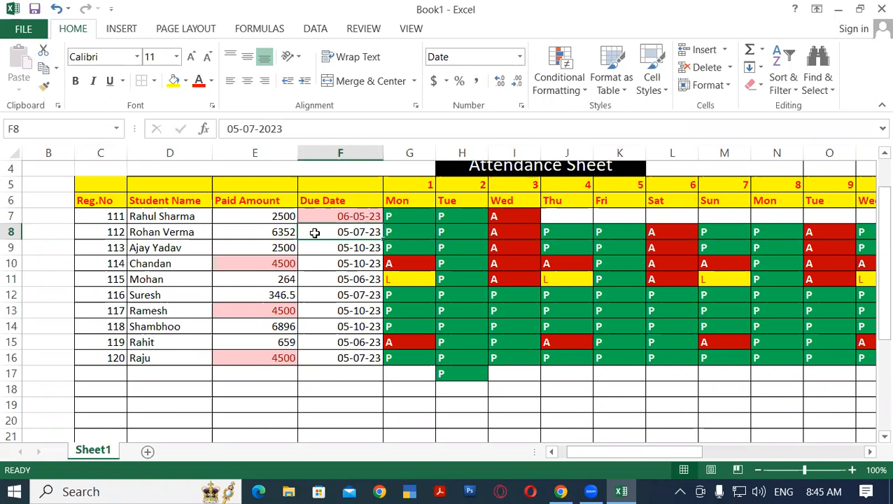
Change the due date in F15 to 06-05-23
click(347, 217)
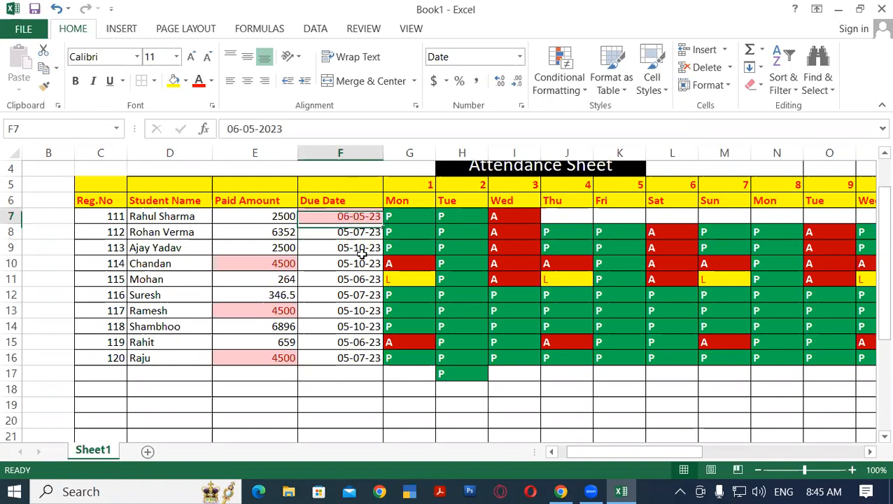
click(344, 342)
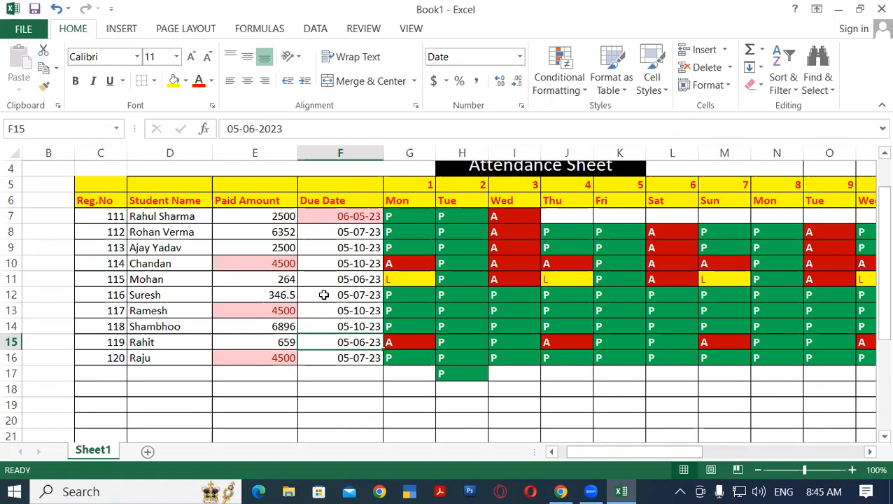
text(06)
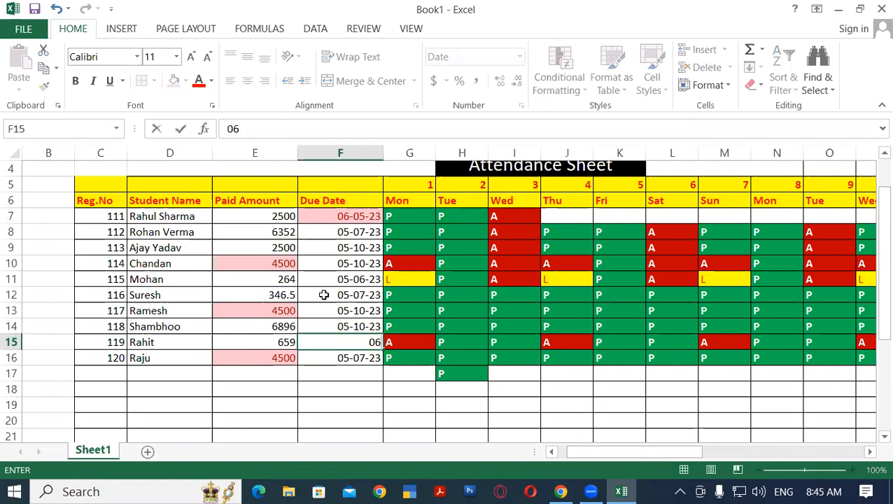
text(-05-23)
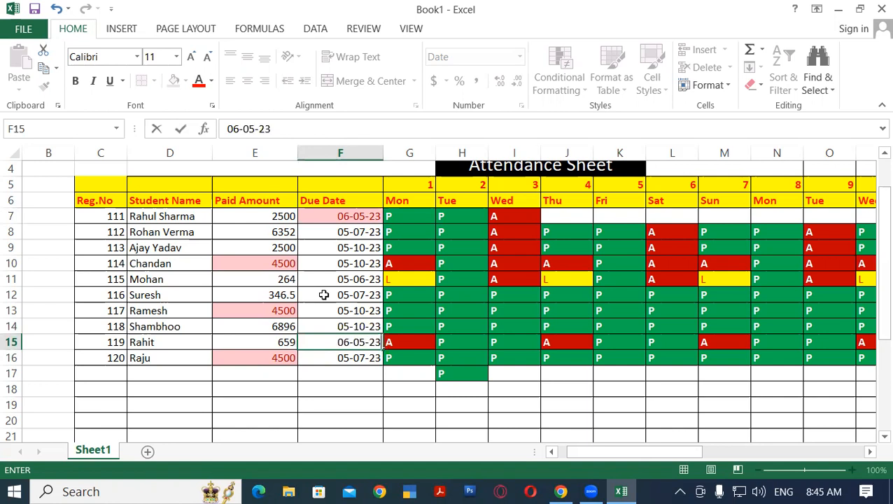
key(Return)
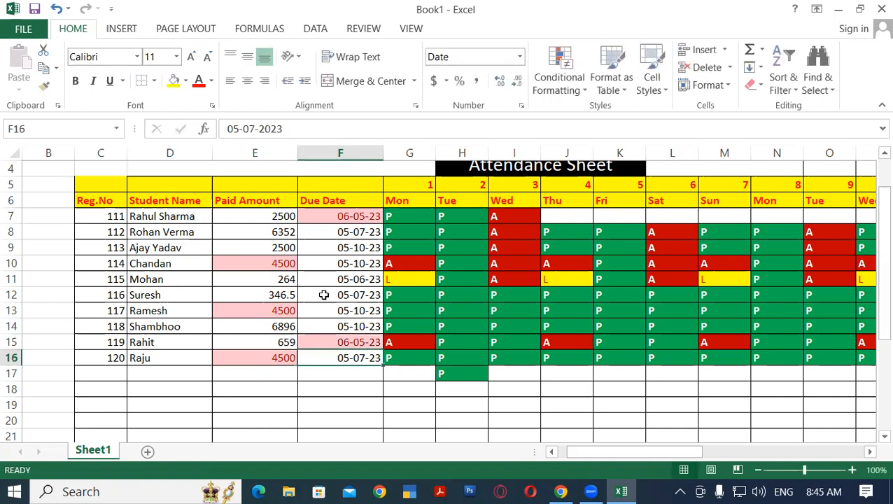
Change the due date in F10 to 10-05-23
click(347, 264)
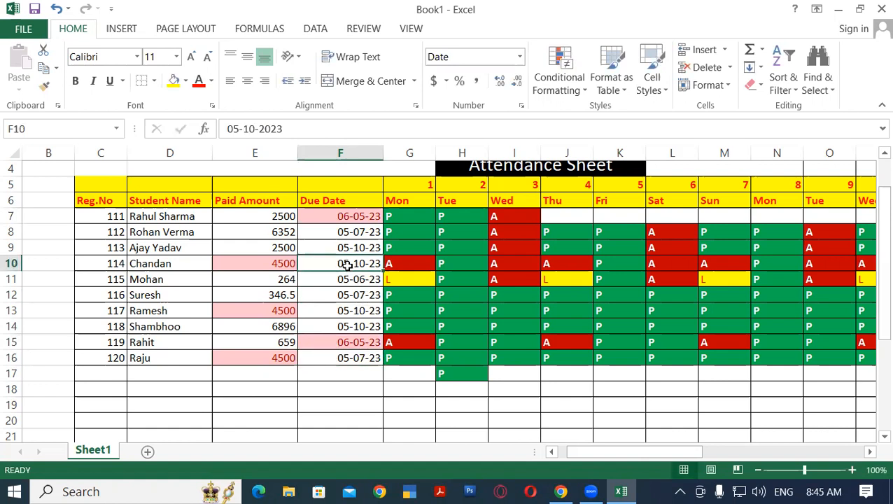
text(10)
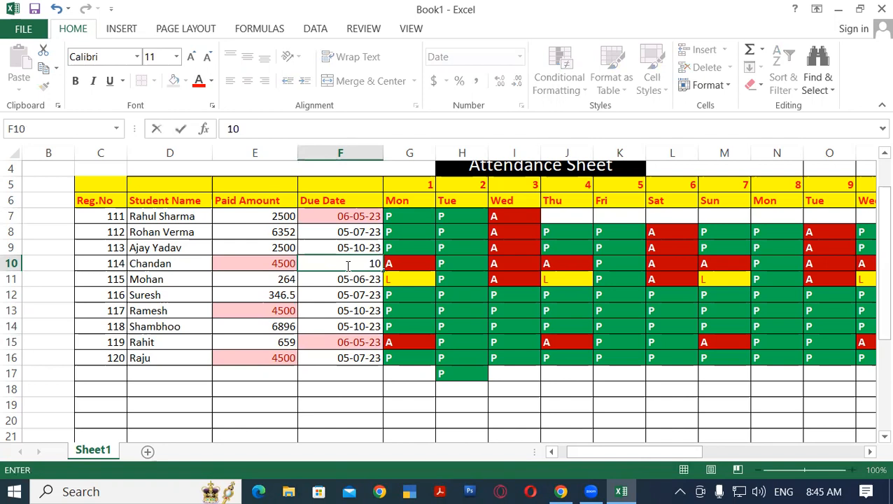
text(-05-23)
key(Return)
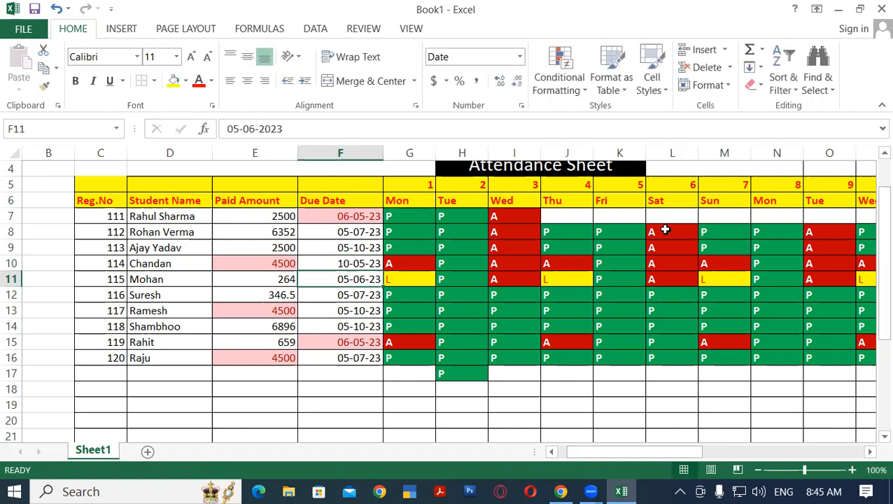
click(349, 295)
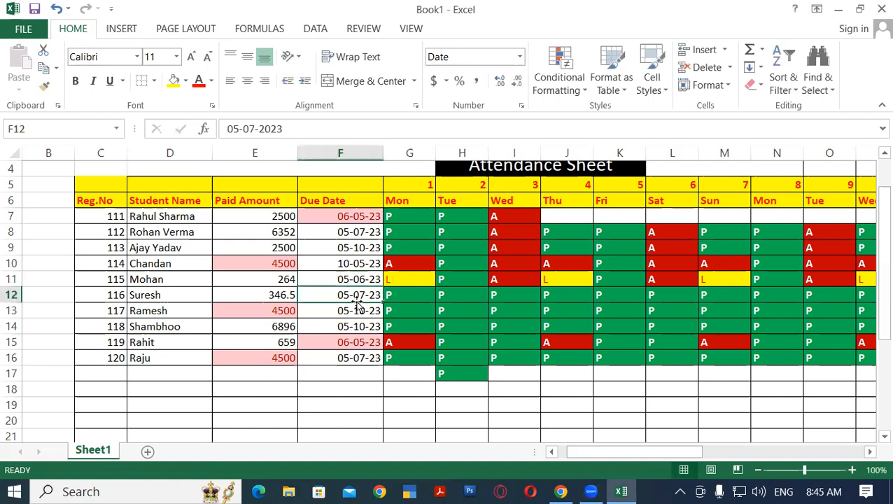
click(350, 263)
drag(351, 216, 358, 349)
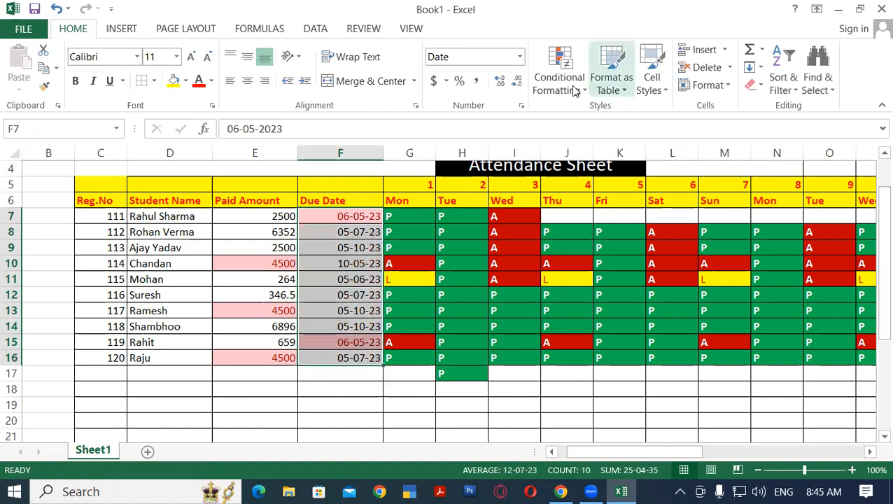
click(348, 306)
click(345, 294)
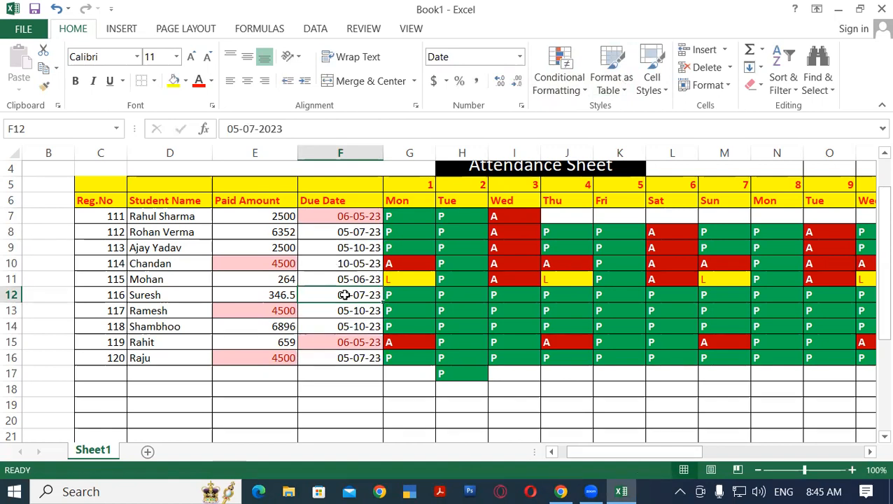
Change the due date in F12 to 15/05/23
text(15/)
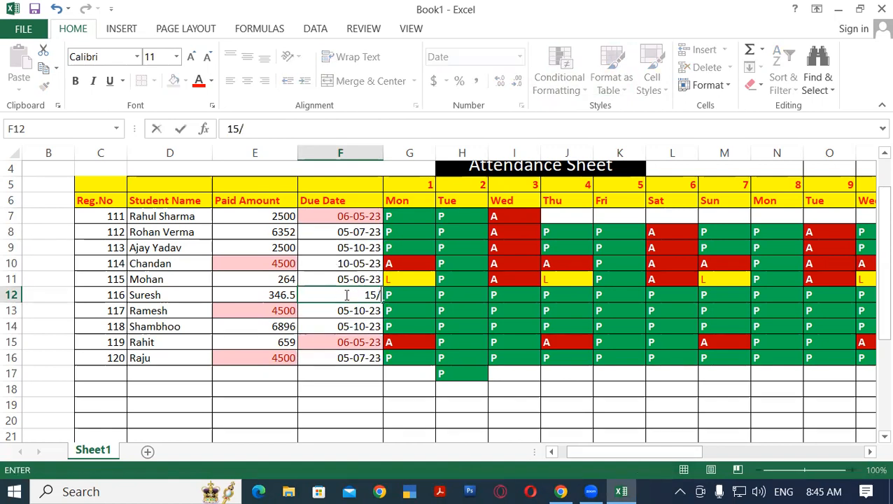
text(05/23)
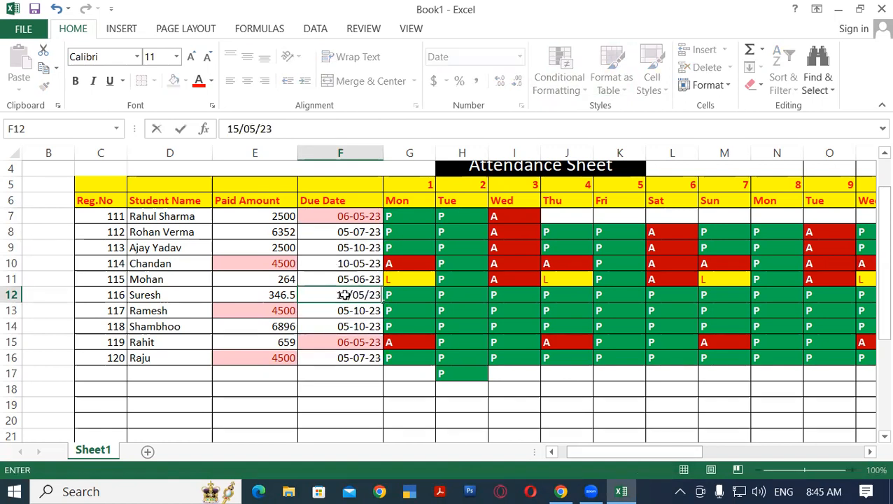
key(Return)
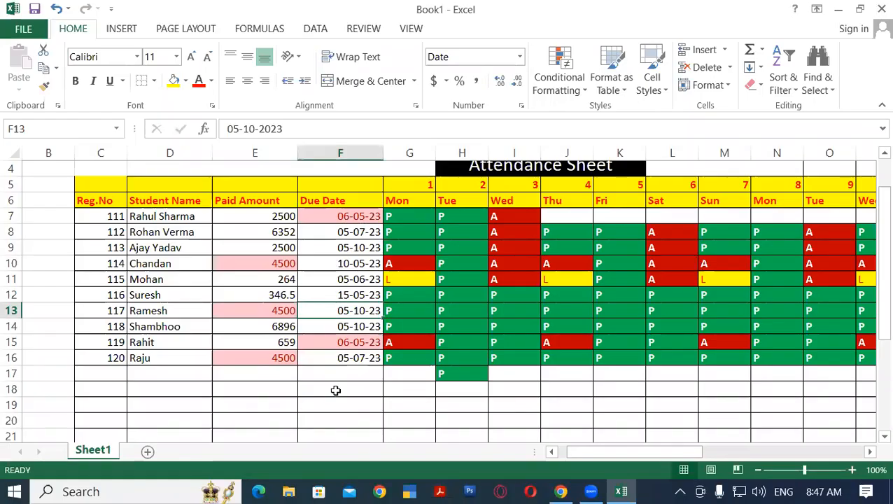
click(346, 295)
click(349, 263)
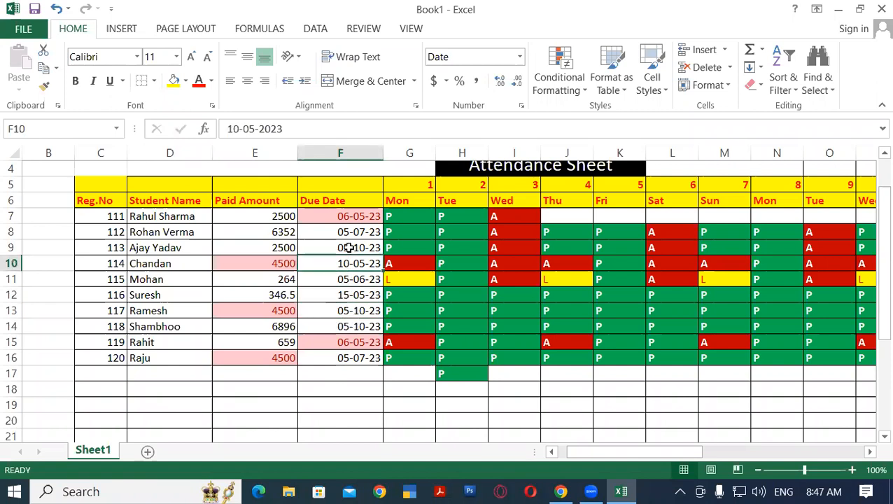
click(347, 369)
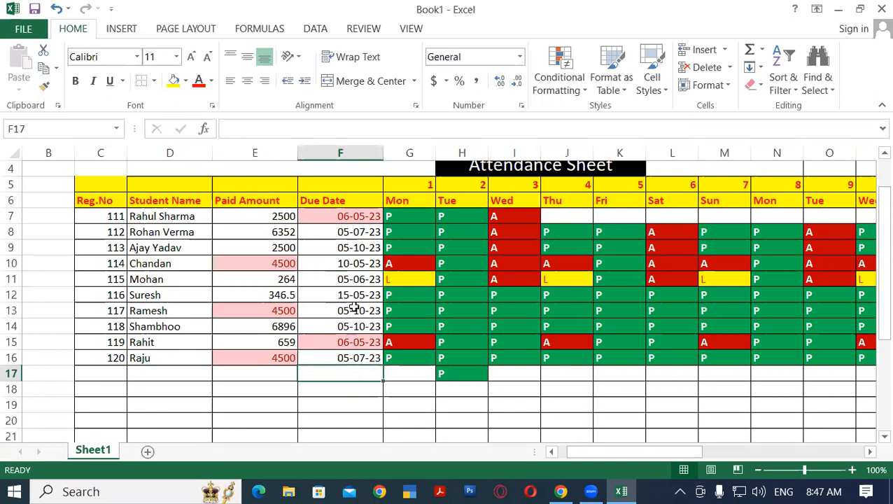
Add an A Date Occurring highlight rule for Next week to F7:F16 with Light Red Fill with Dark Red Text
click(336, 217)
drag(336, 218, 345, 358)
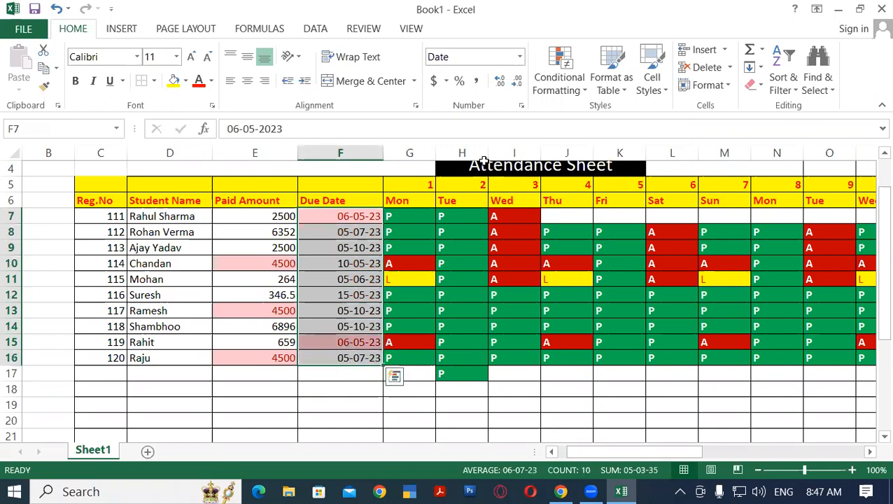
click(579, 95)
mouse_move(599, 115)
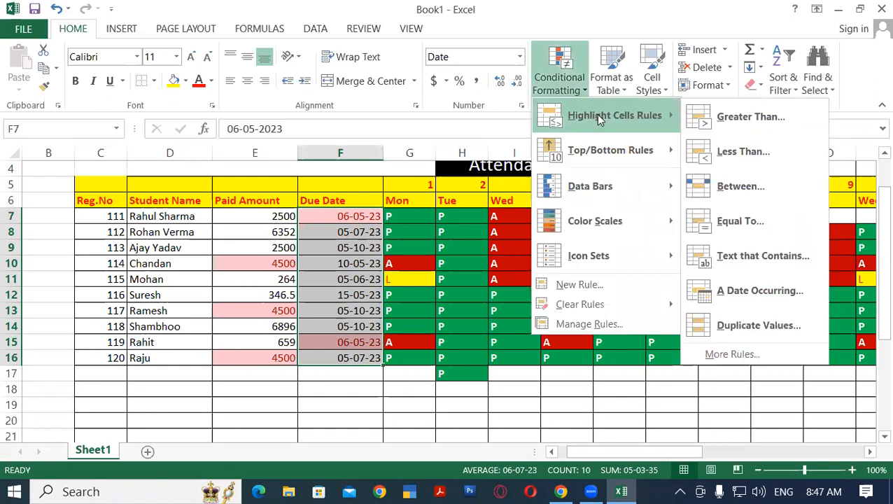
click(762, 284)
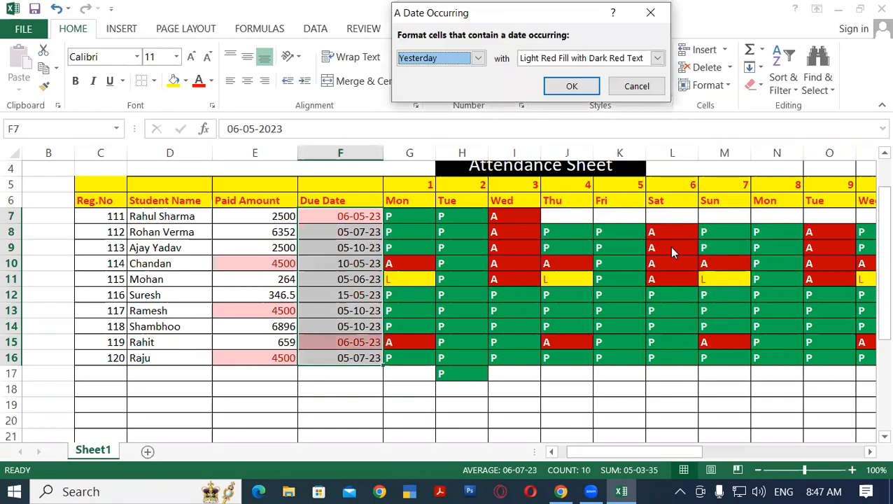
click(479, 60)
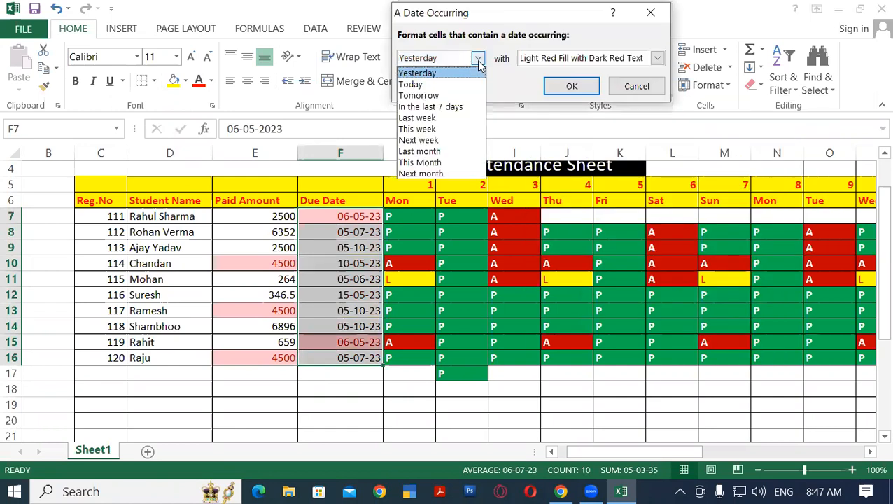
click(435, 142)
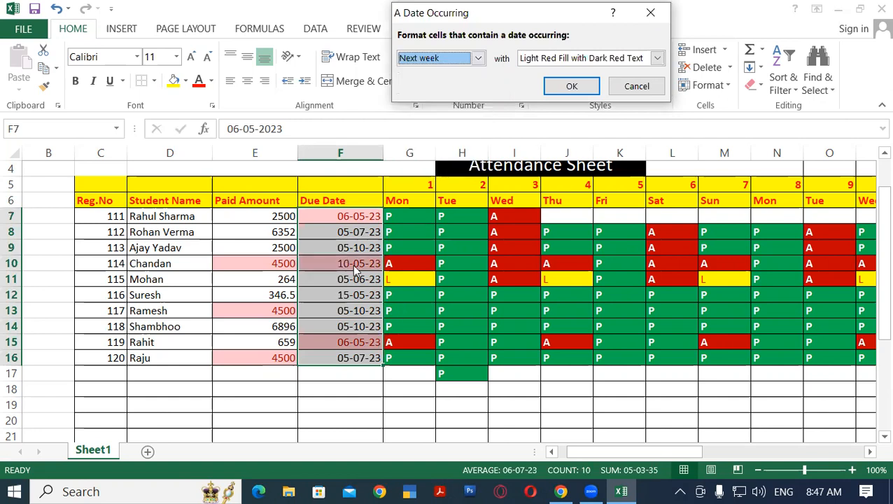
click(571, 86)
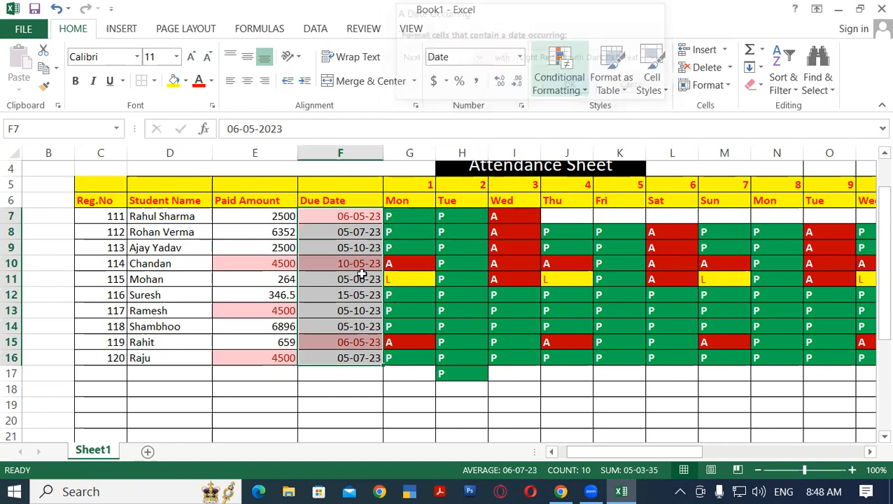
click(330, 372)
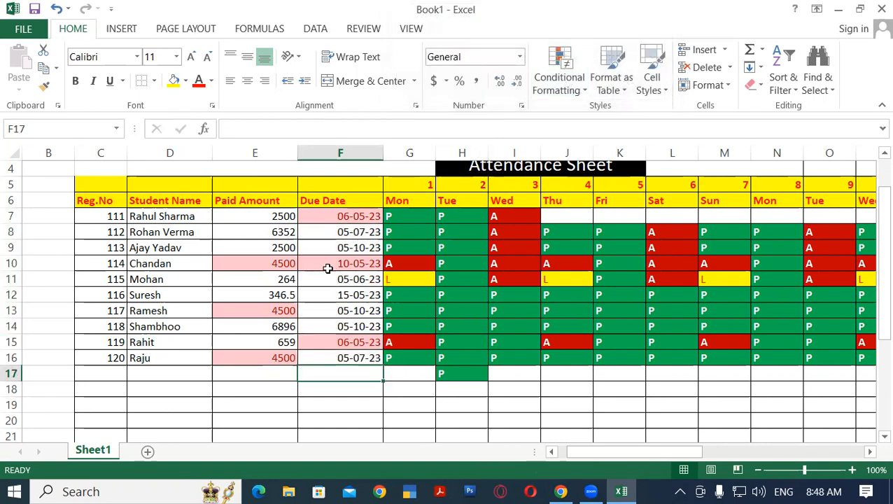
click(330, 264)
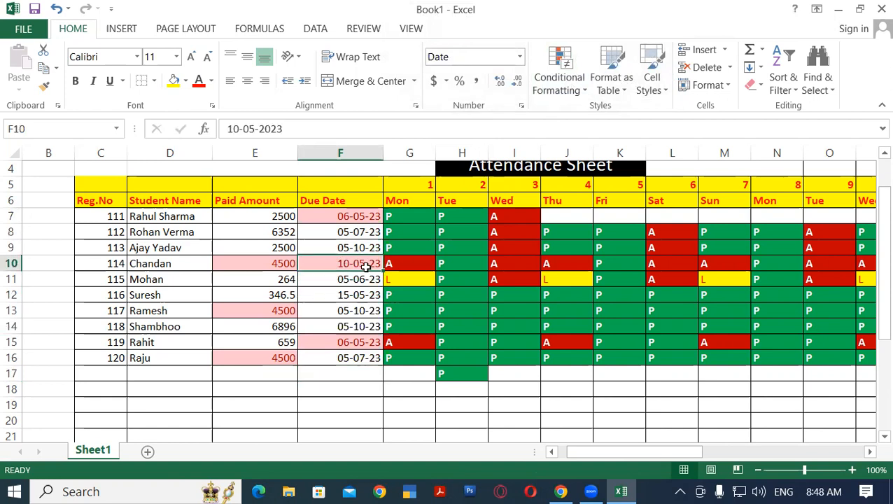
Clear the conditional formatting rules from the Due Date cells F7:F16
drag(353, 216, 353, 357)
click(571, 88)
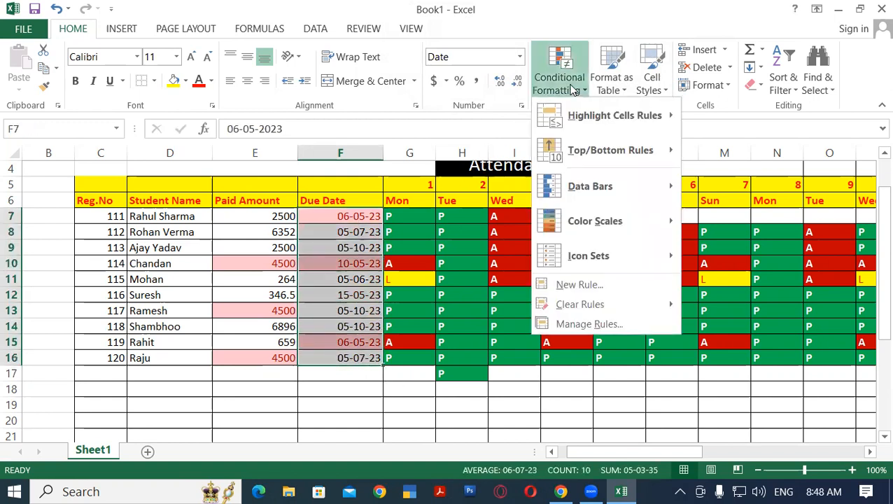
mouse_move(583, 305)
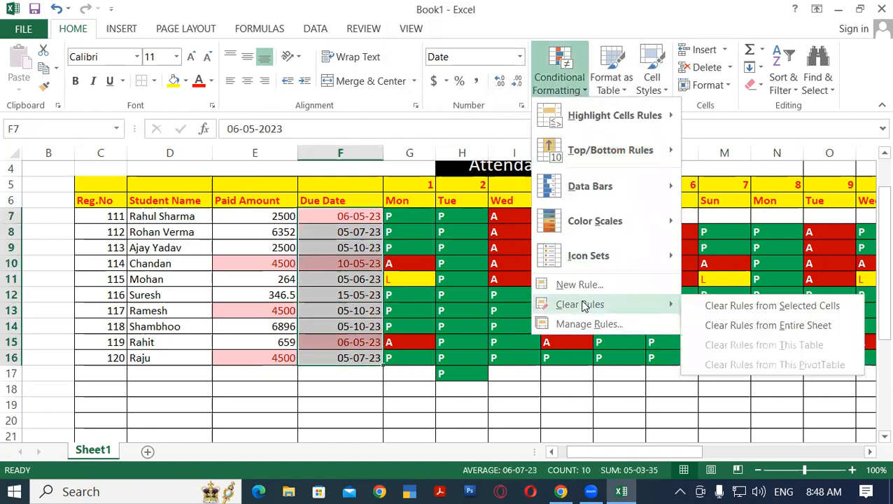
click(772, 308)
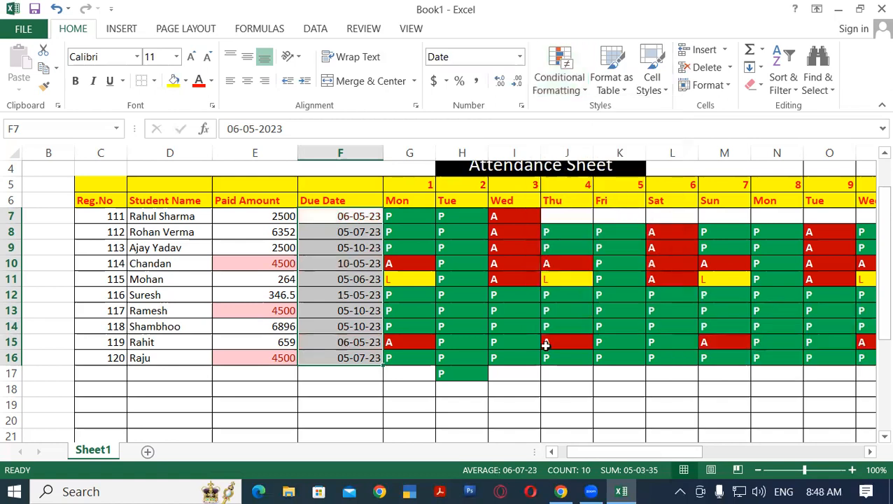
click(332, 390)
Preview the A Date Occurring highlight on F7:F16 for Today, Next week and This Month, and cancel without applying a rule
drag(352, 360, 352, 360)
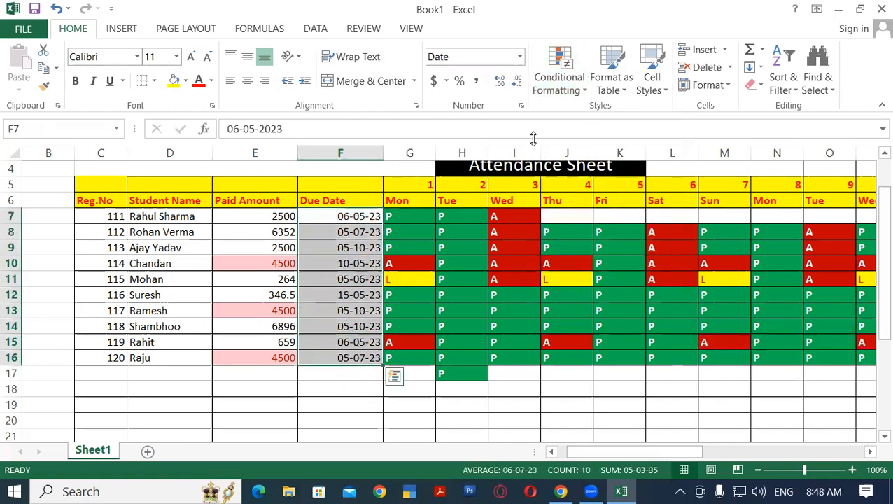
click(559, 78)
mouse_move(665, 116)
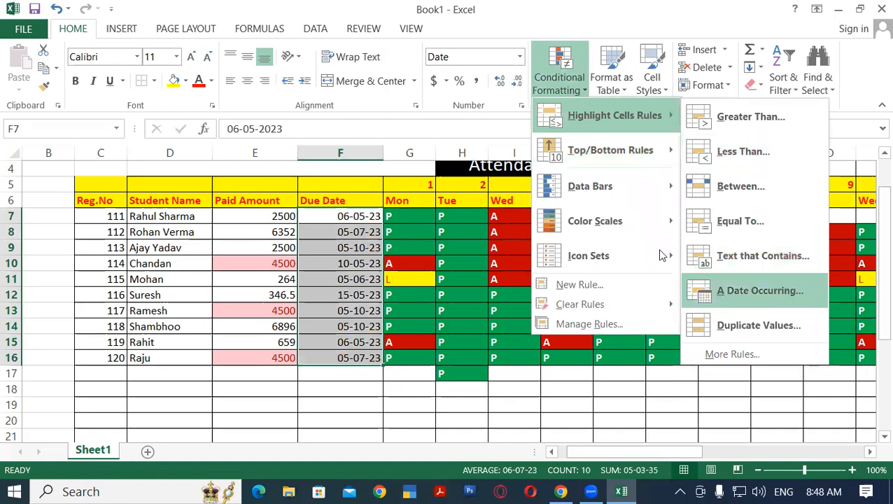
click(775, 295)
drag(454, 19, 505, 29)
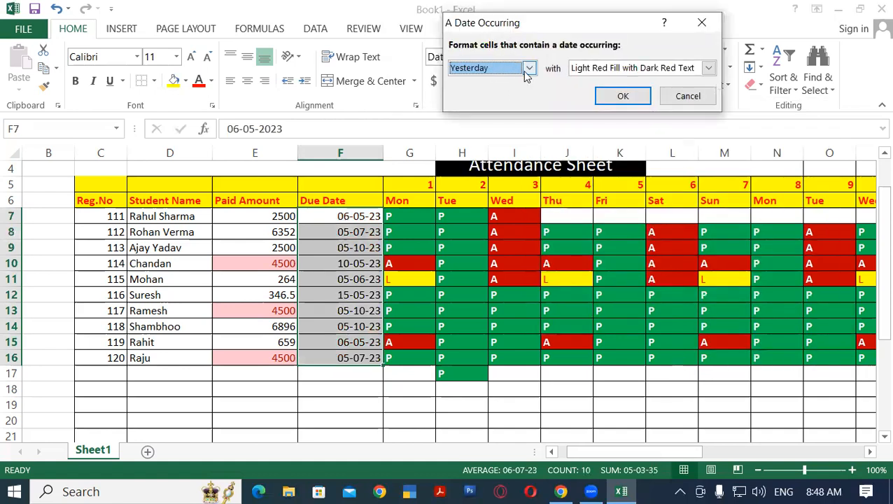
click(525, 70)
click(494, 91)
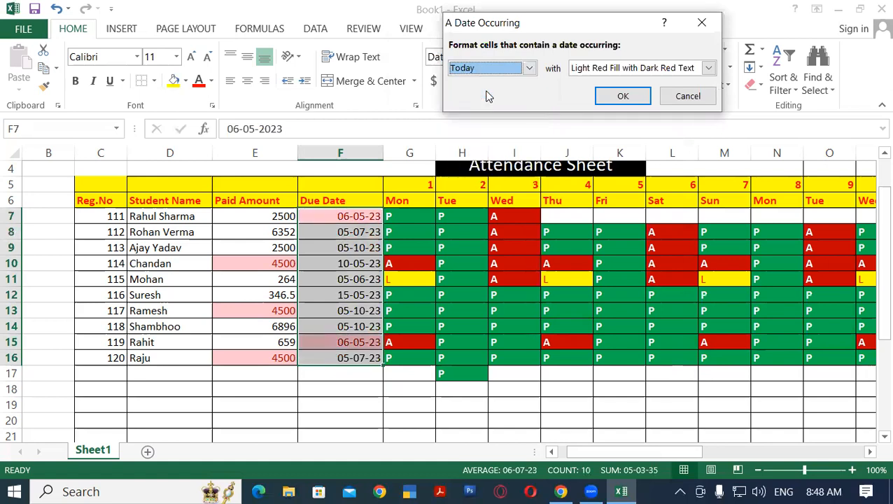
click(528, 69)
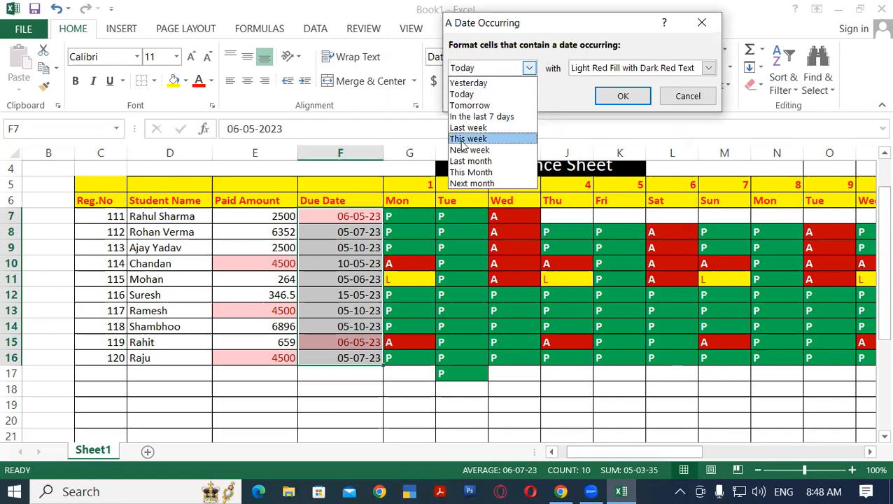
click(491, 150)
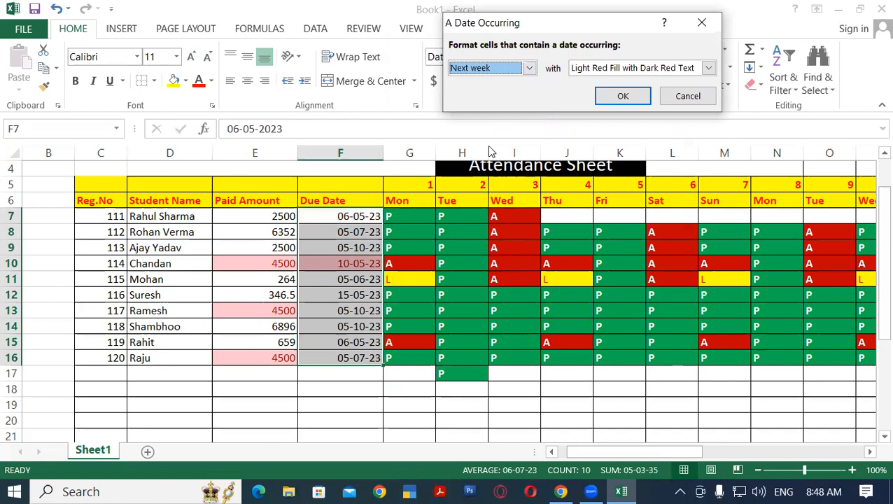
click(529, 69)
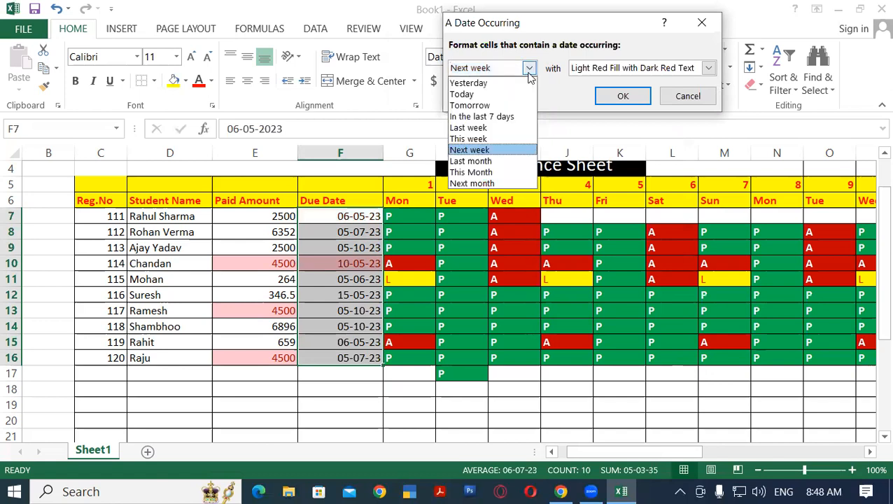
click(501, 173)
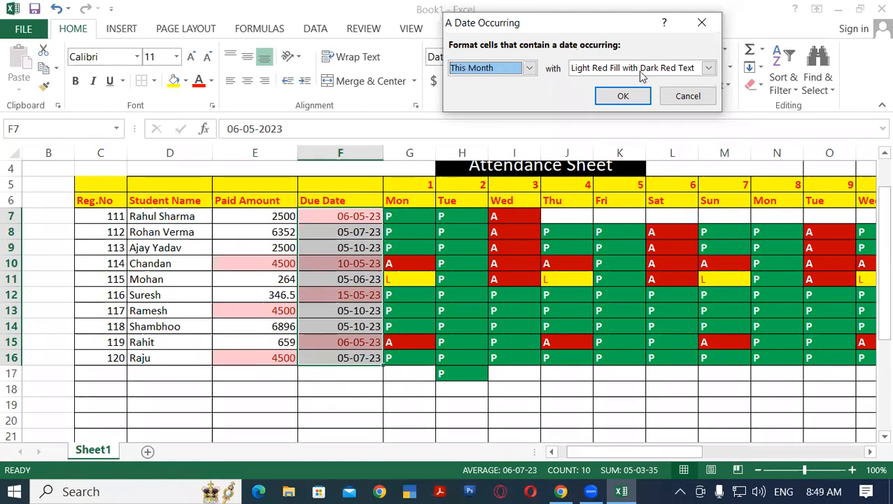
click(682, 96)
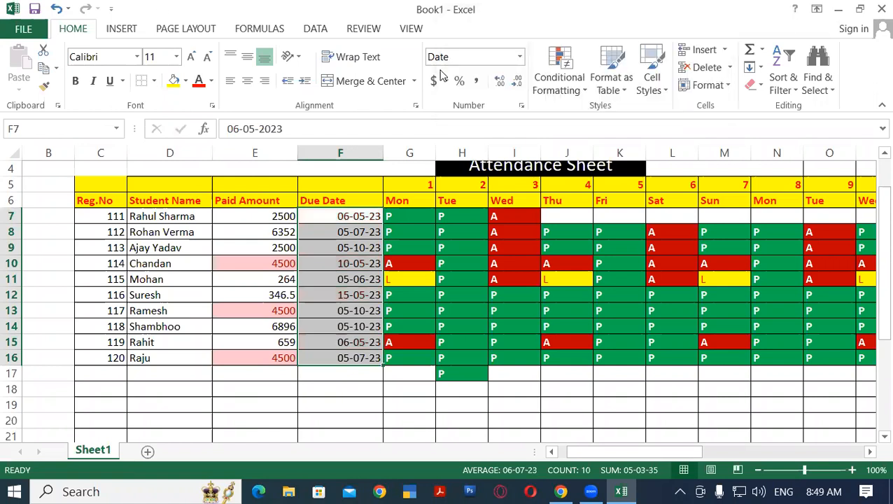
click(579, 78)
mouse_move(647, 109)
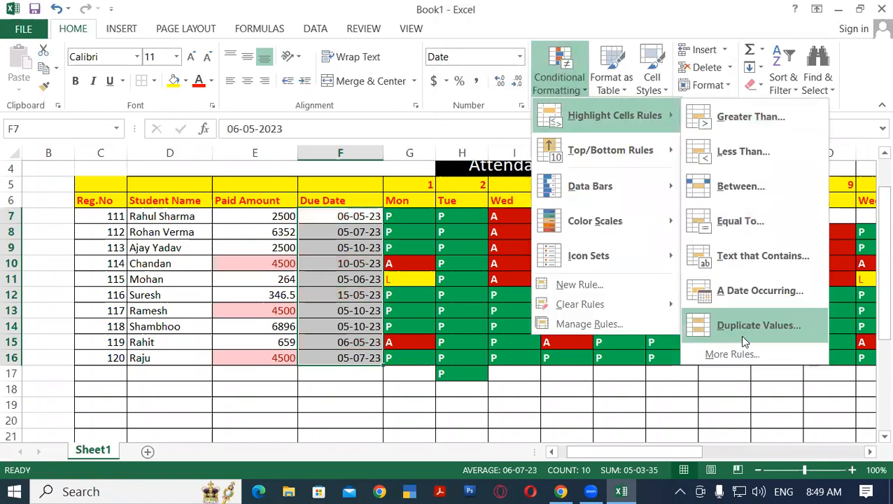
click(354, 281)
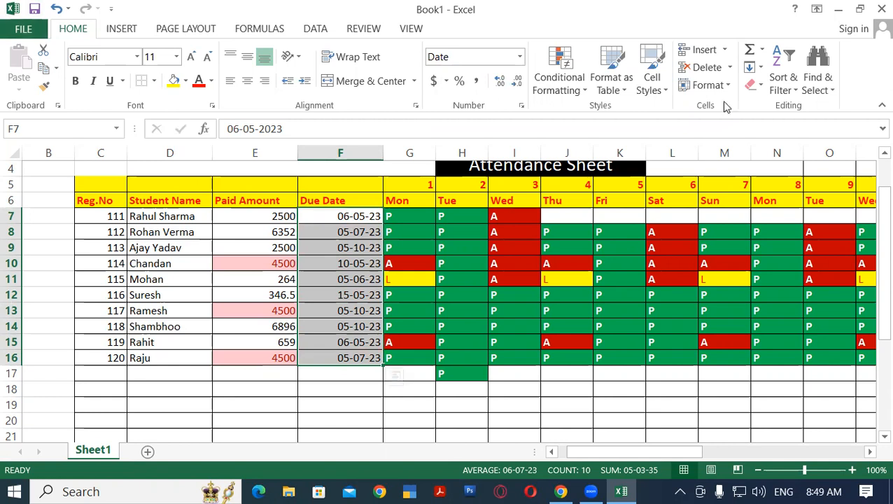
Add a Duplicate Values highlight rule to the student names in D7:D16 with Light Red Fill with Dark Red Text
drag(169, 218, 170, 360)
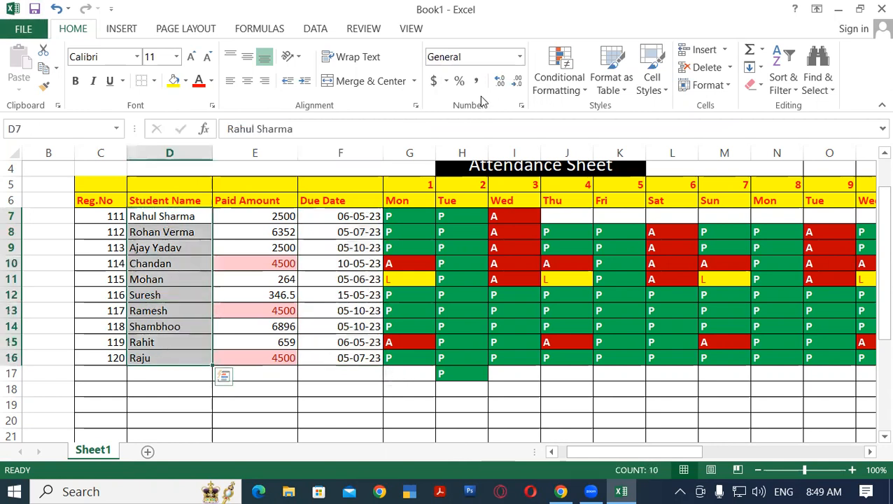
click(560, 75)
mouse_move(628, 122)
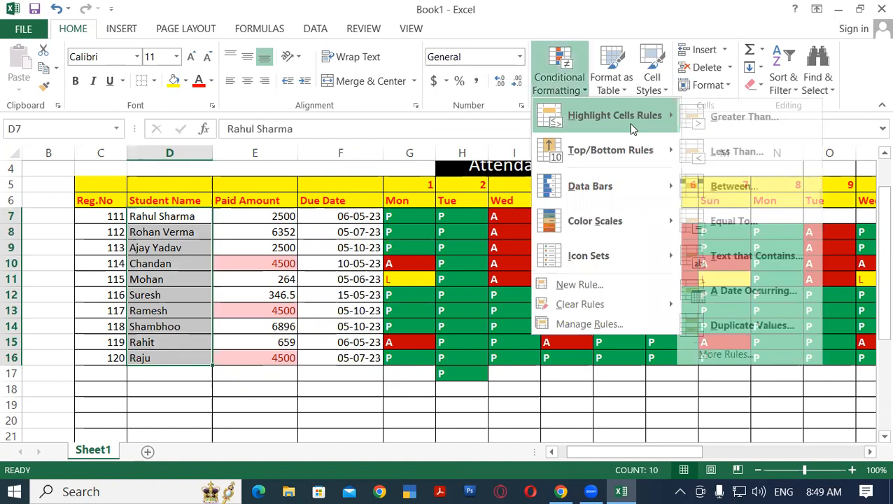
click(752, 325)
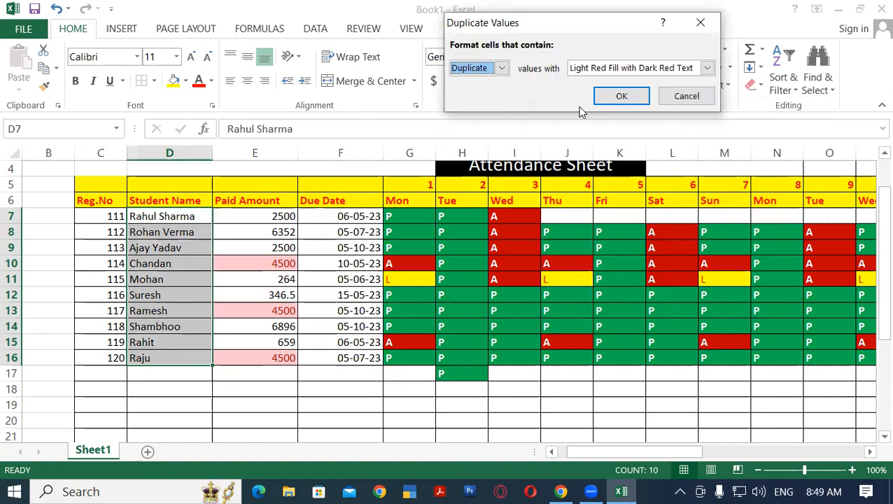
click(613, 98)
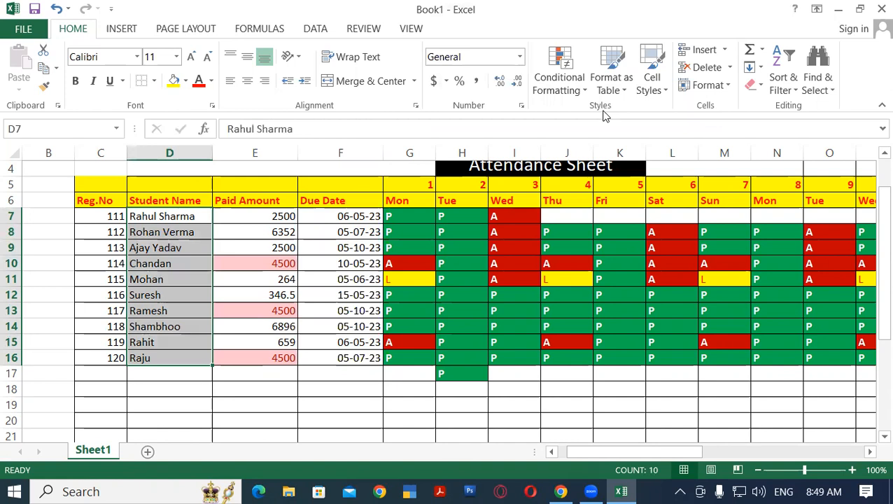
Replace the student name in D15 with the same full name as in D7
click(168, 279)
click(151, 216)
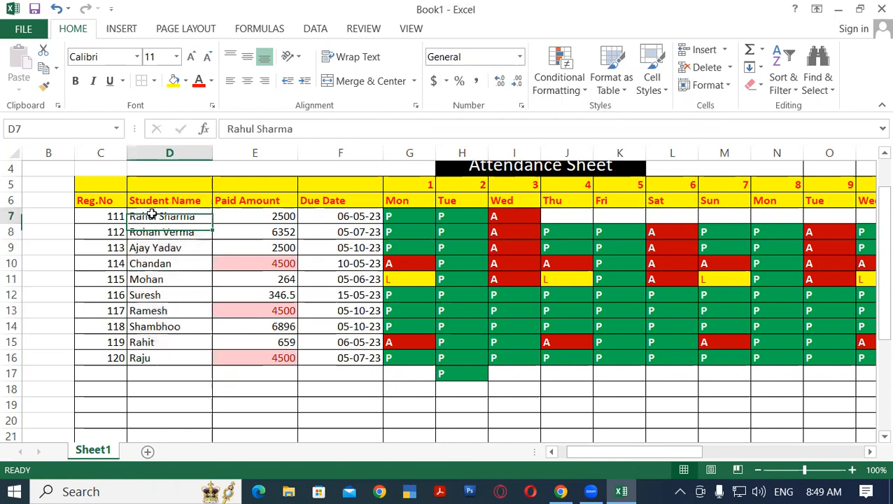
click(156, 310)
click(144, 342)
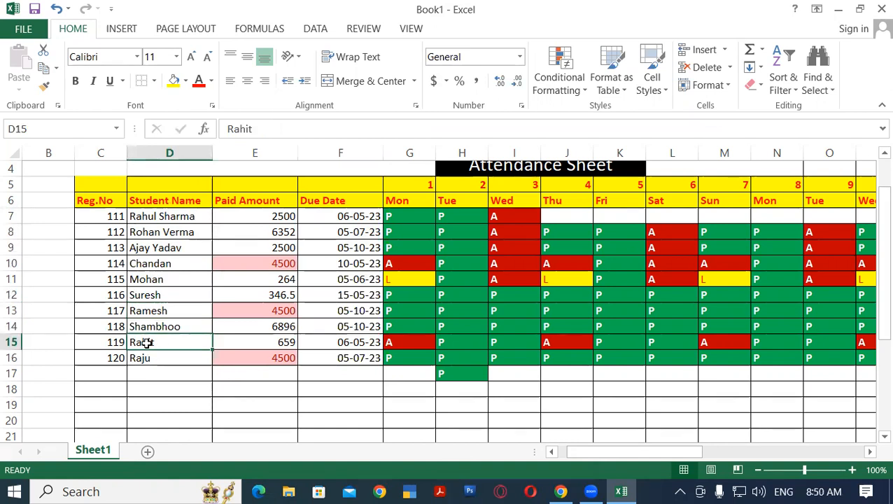
text(Rah)
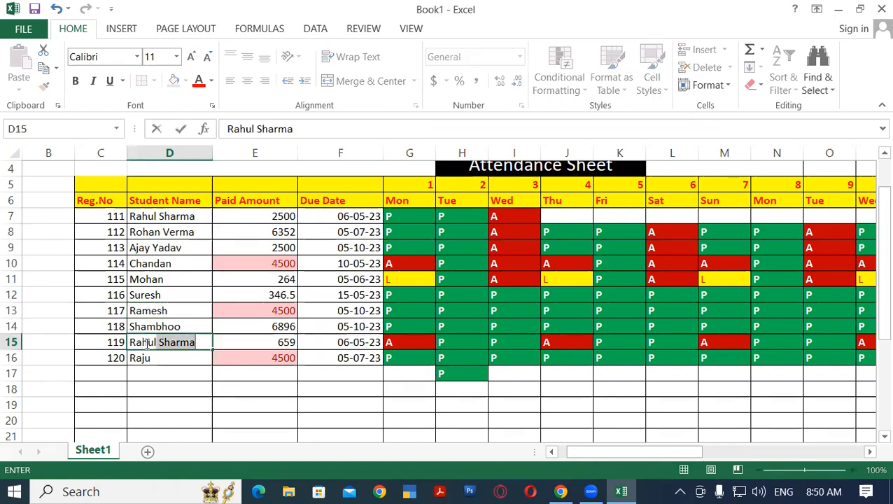
key(Return)
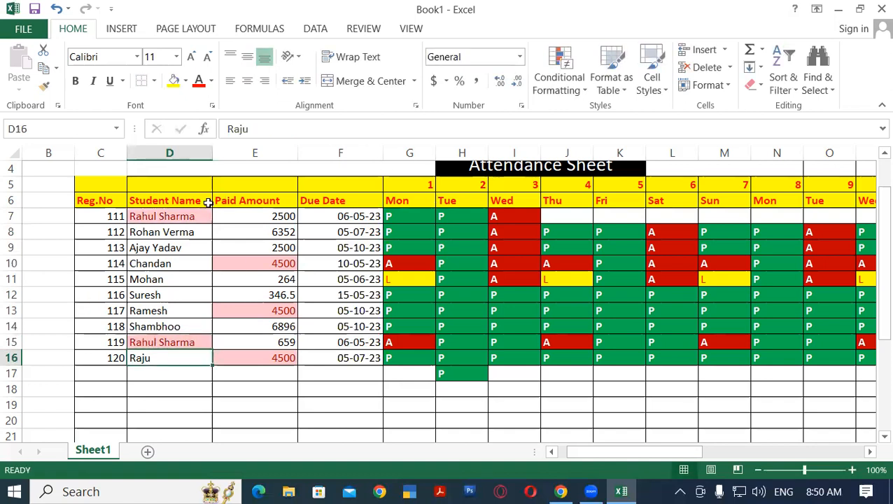
Replace the student name in D12 with the same full name as in D7
click(189, 216)
click(168, 327)
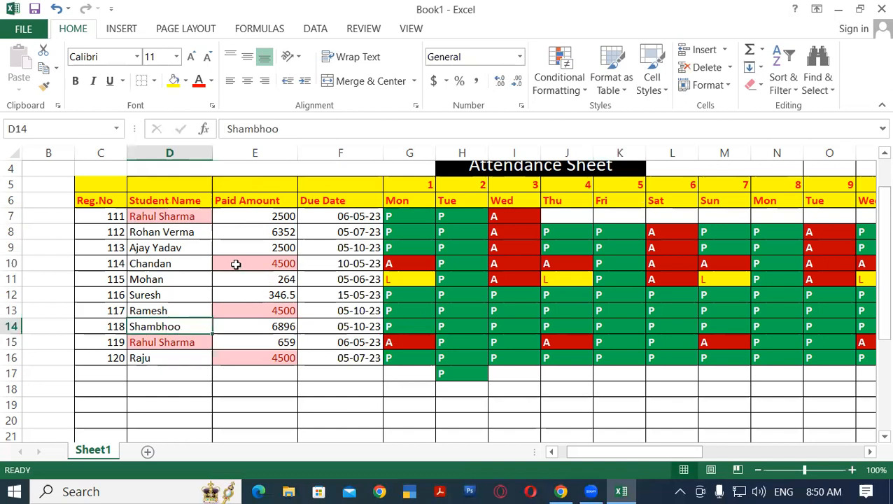
click(169, 294)
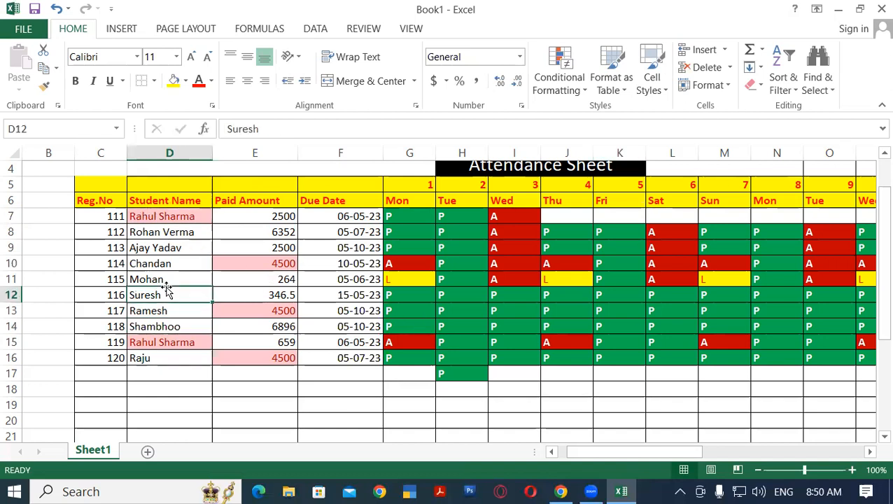
text(Rahul Sharma)
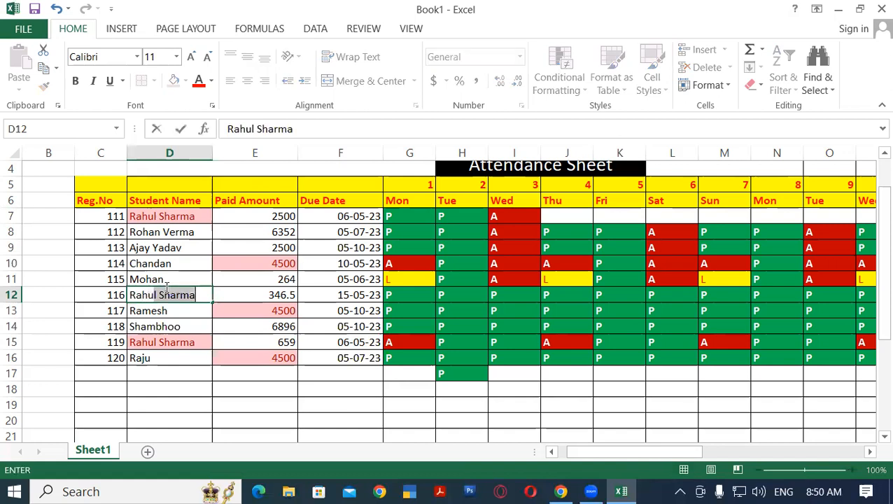
key(Return)
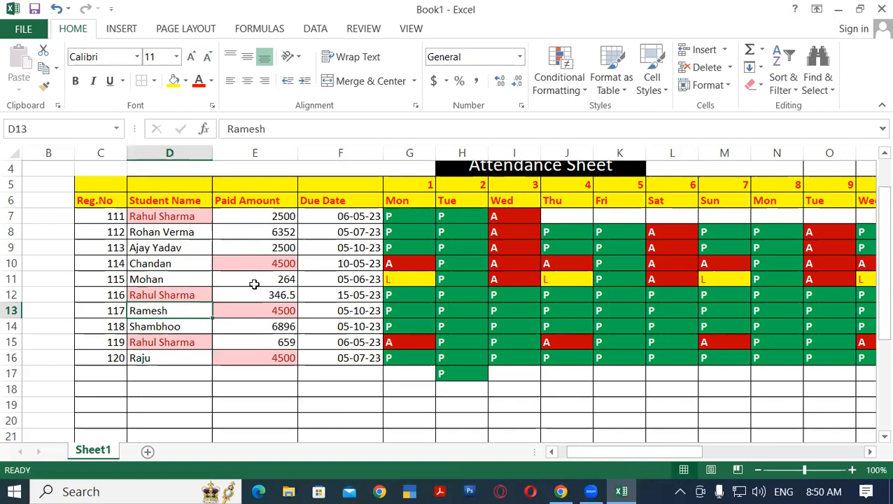
Open the Highlight Cells Rules choices of conditional formatting
click(573, 82)
mouse_move(624, 120)
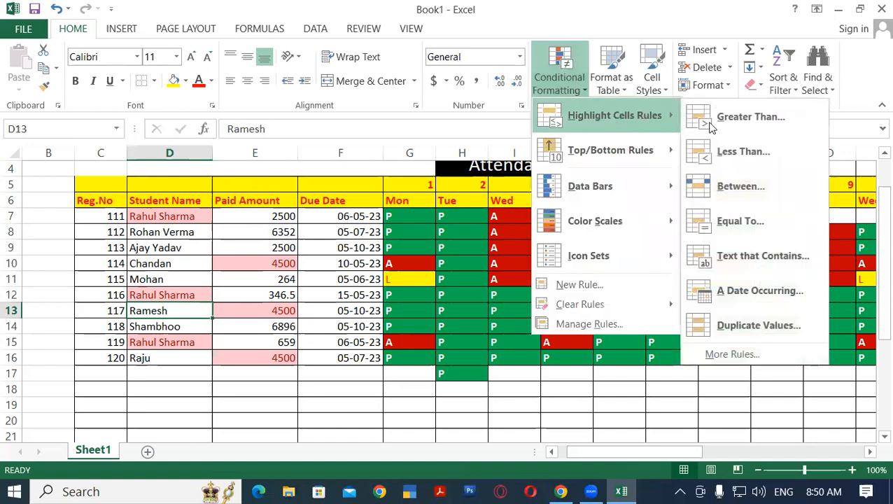